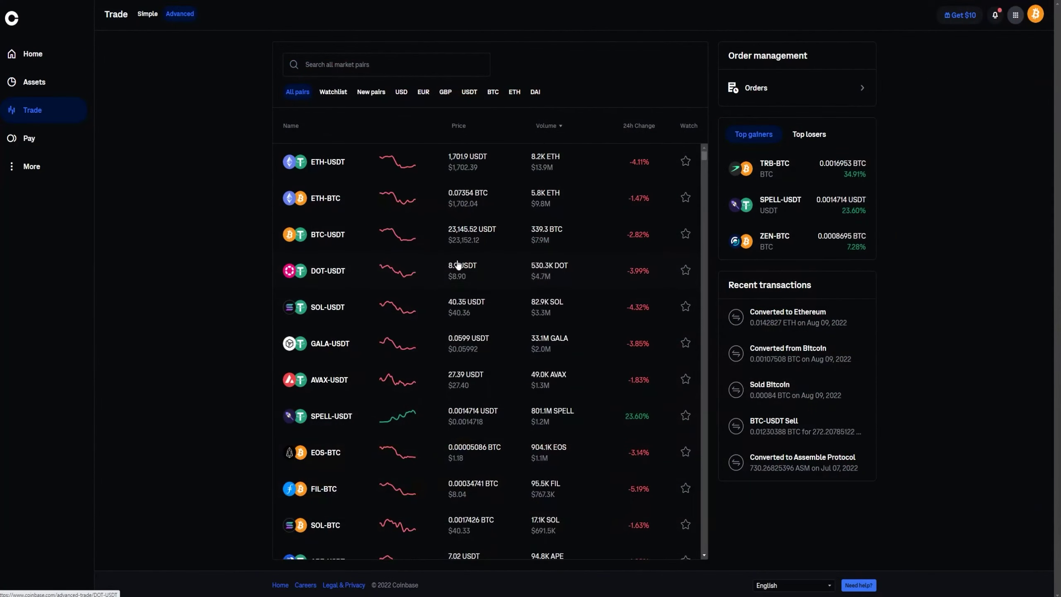
scroll(458, 264, "down", 8)
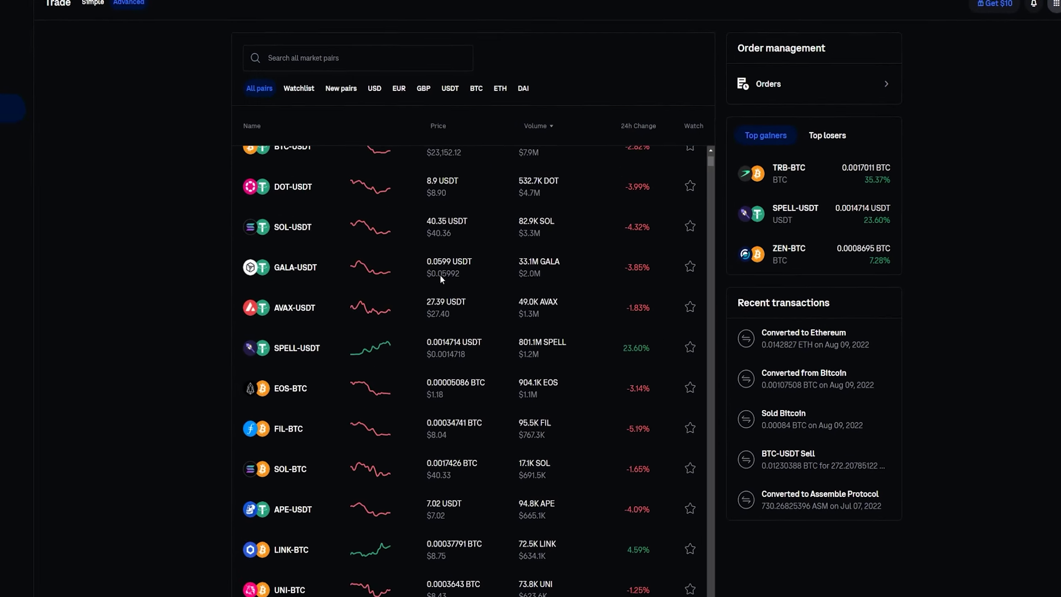
scroll(440, 274, "up", 3)
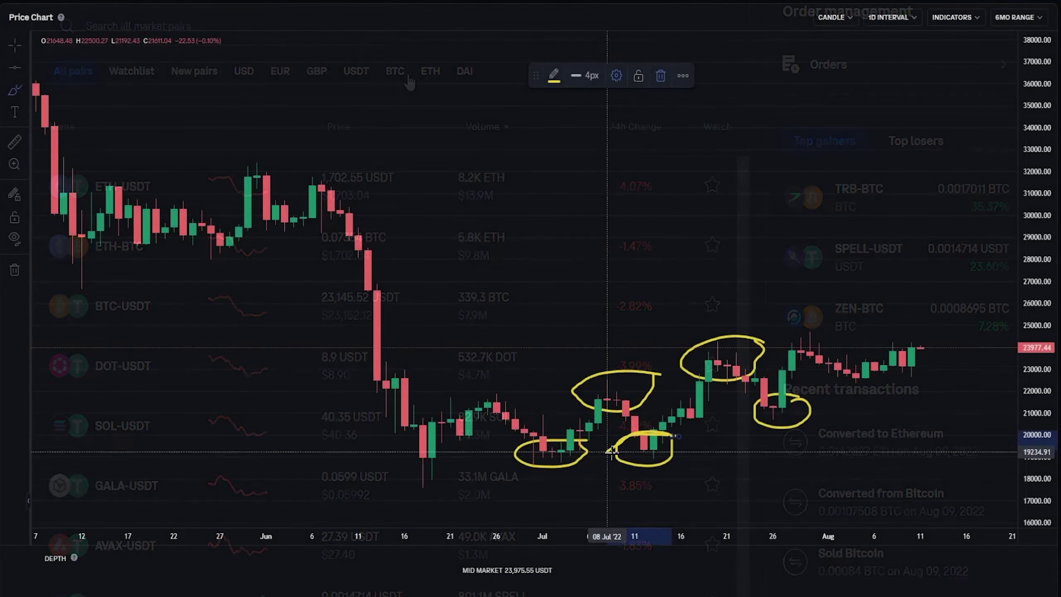
left_click_drag(828, 325, 808, 323)
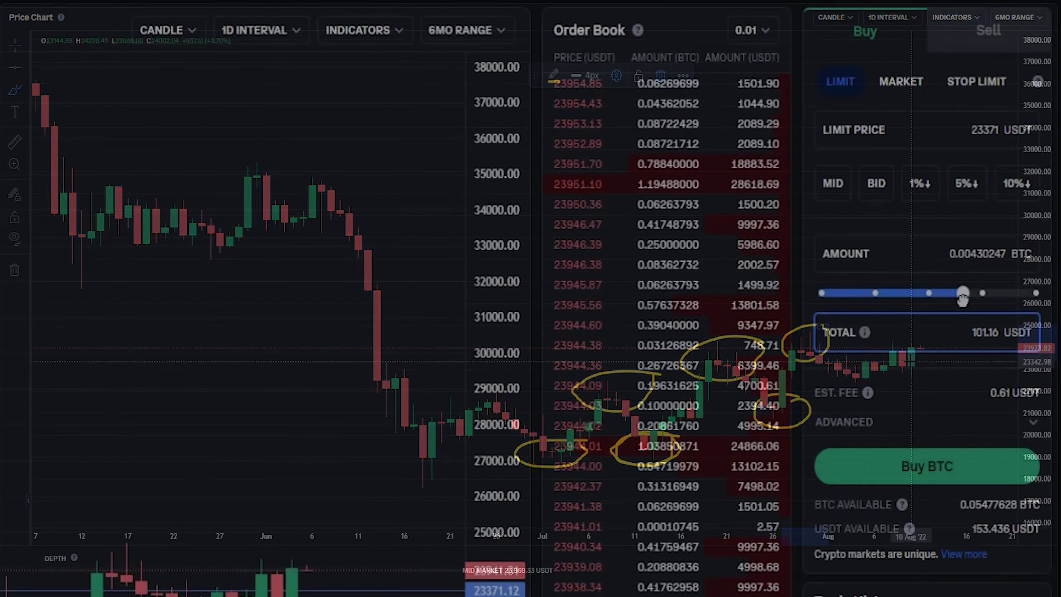
left_click_drag(822, 293, 929, 297)
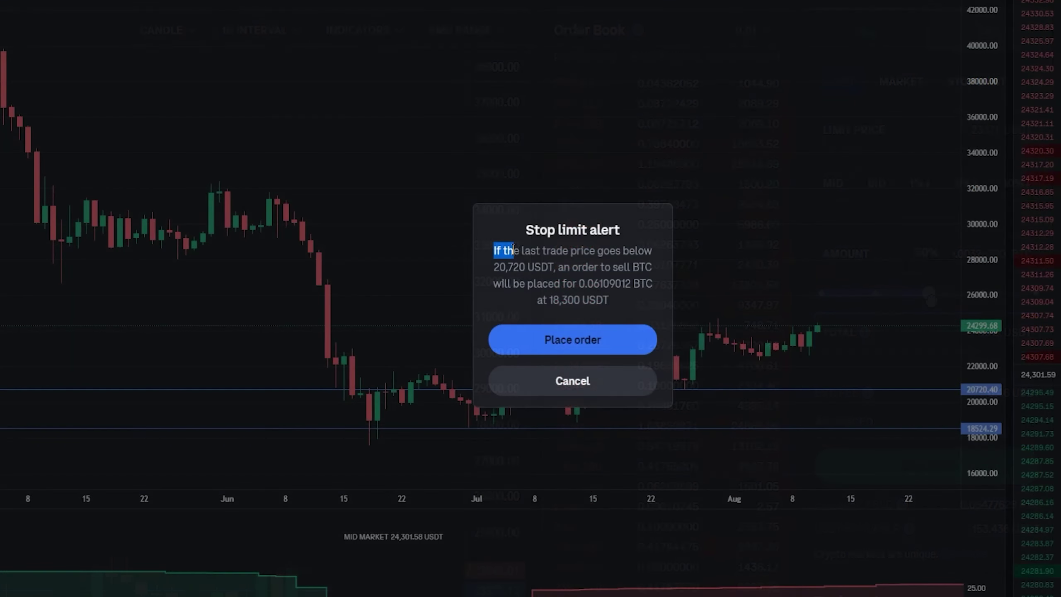
left_click_drag(513, 248, 630, 257)
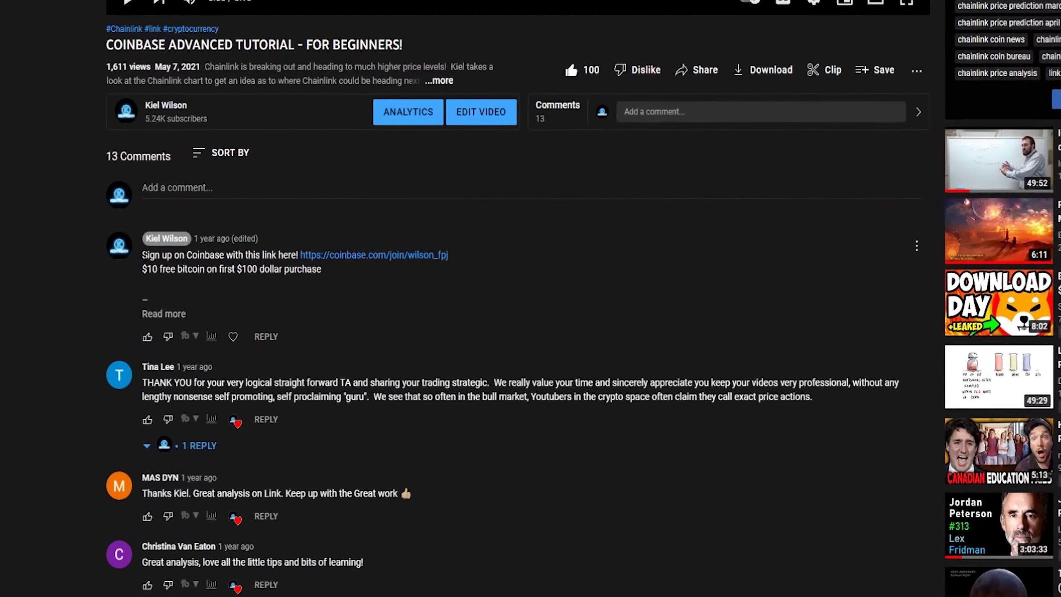
Step: Review the Coinbase sign-up offer in the YouTube video's pinned comment and the chapter list in its description
left_click_drag(142, 255, 286, 255)
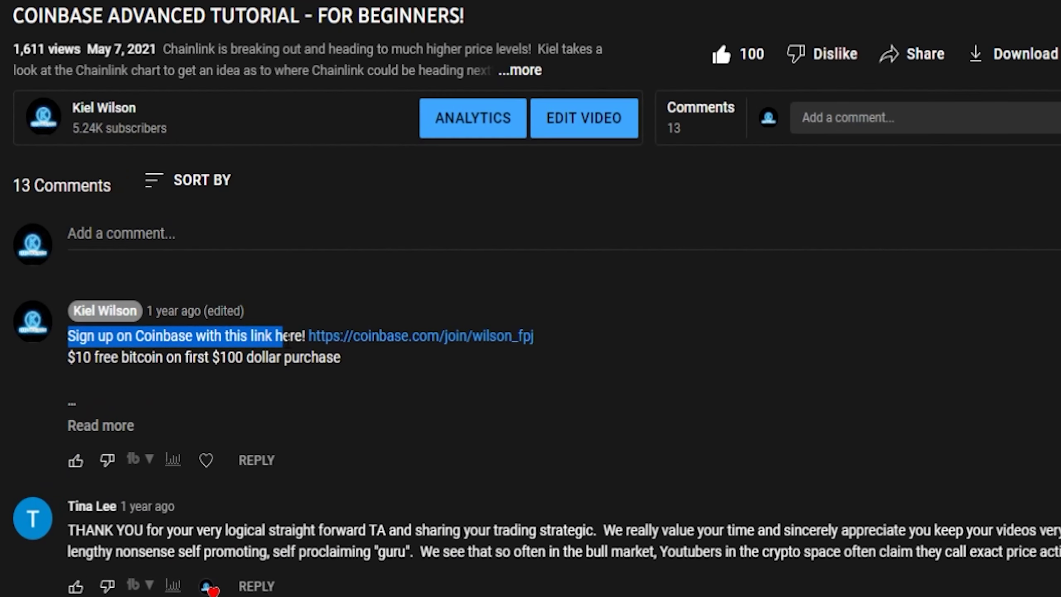
left_click_drag(286, 337, 519, 331)
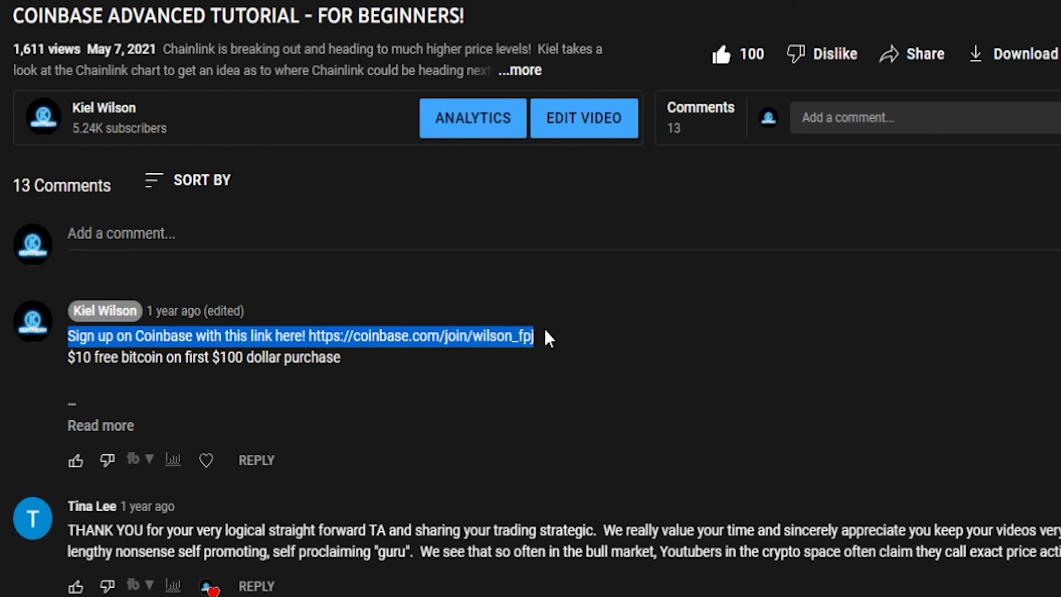
left_click_drag(72, 360, 379, 367)
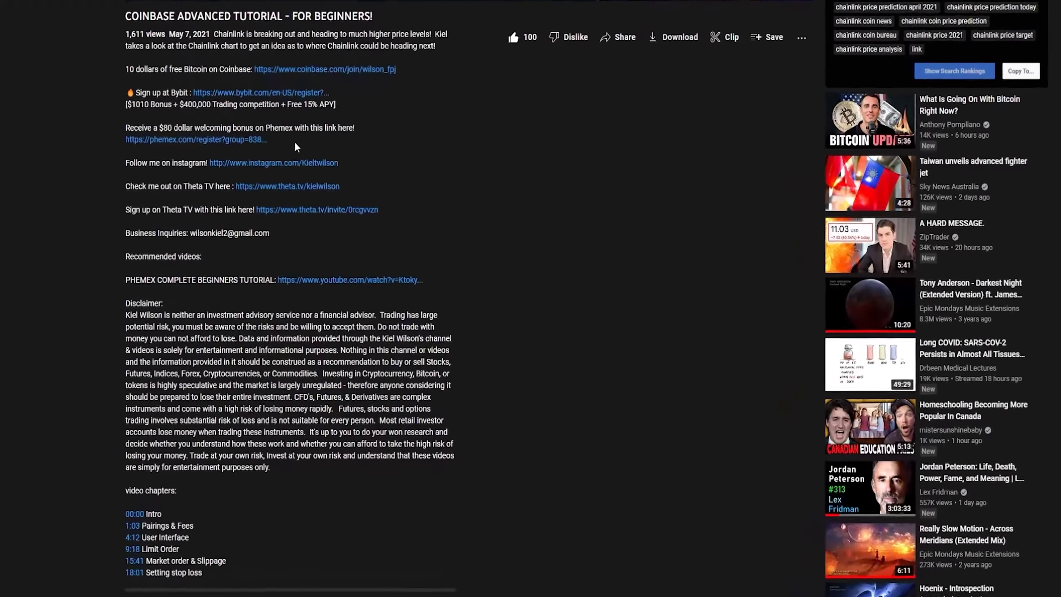
left_click_drag(46, 444, 179, 551)
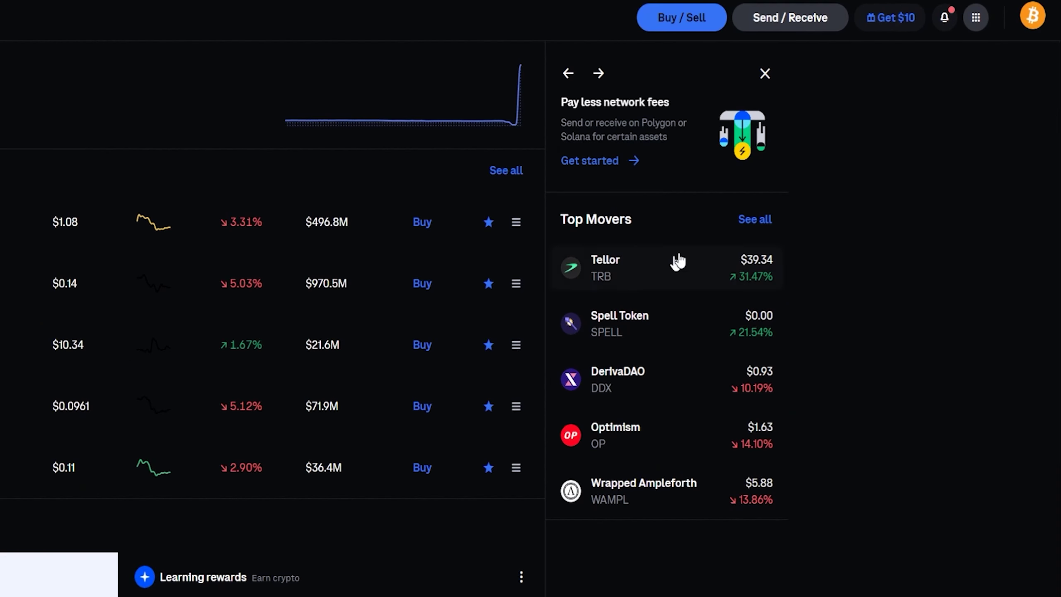
Step: Try the Light appearance for the Coinbase interface and set it back to Dark
left_click(1033, 16)
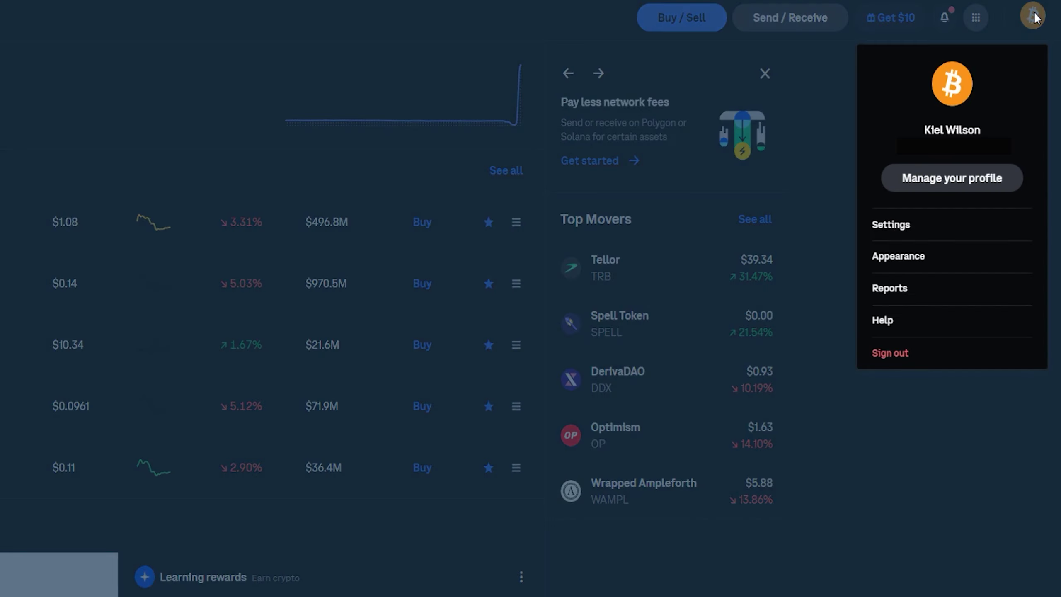
left_click(922, 263)
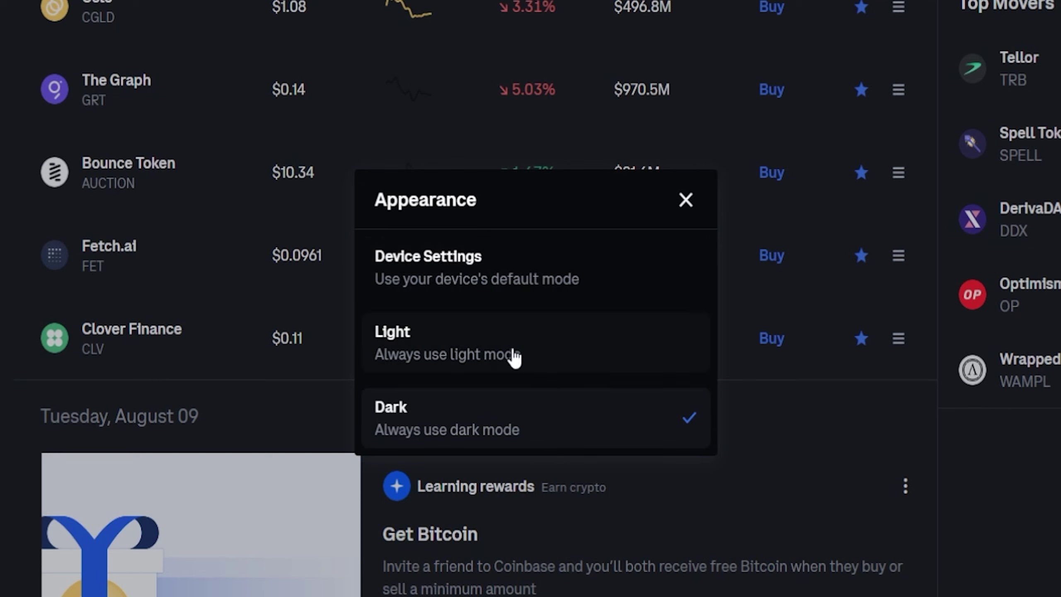
left_click(512, 353)
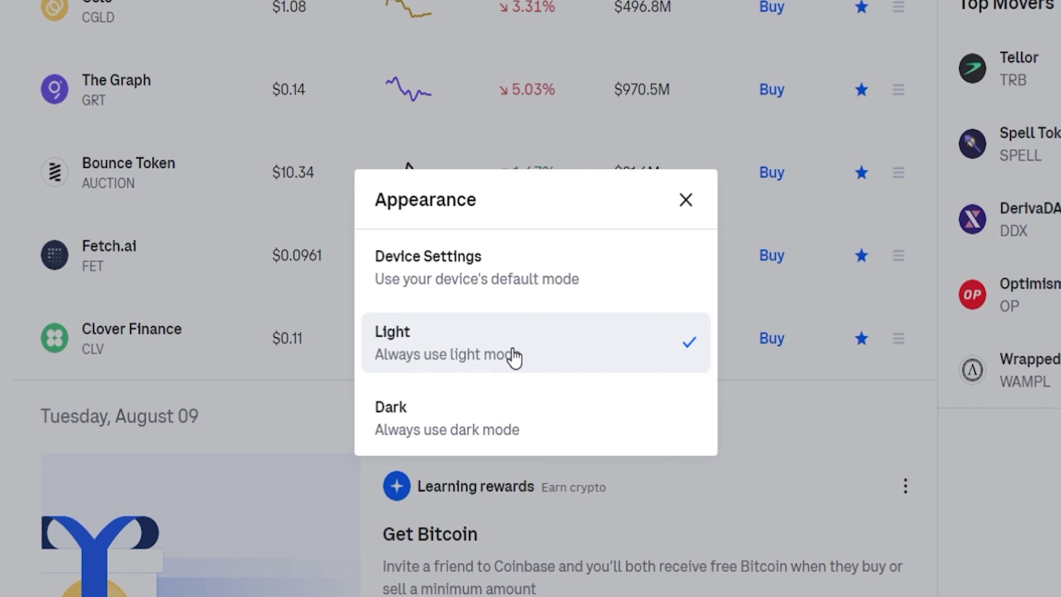
left_click(443, 420)
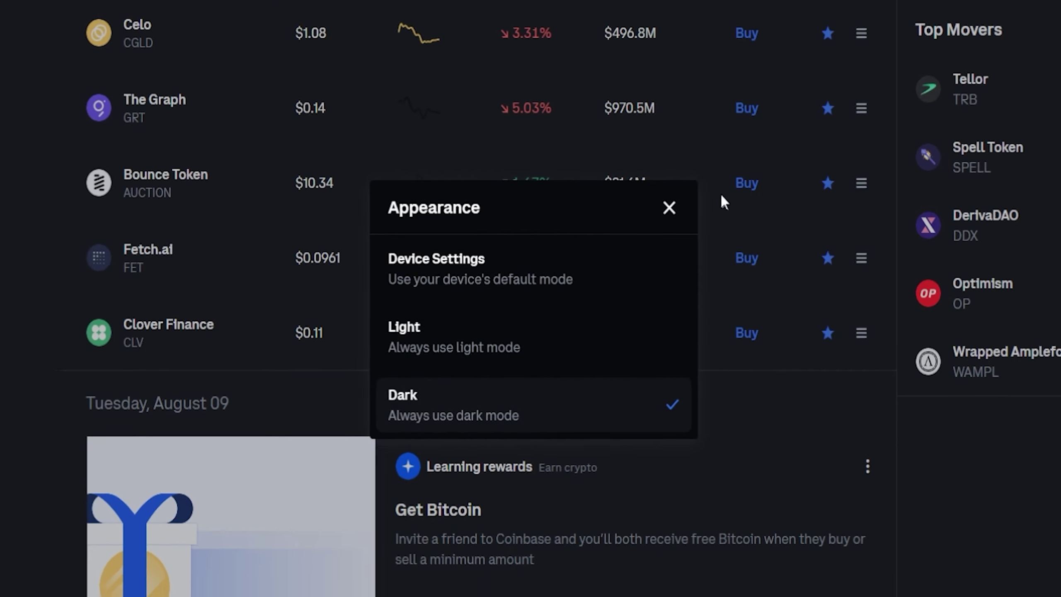
left_click(669, 208)
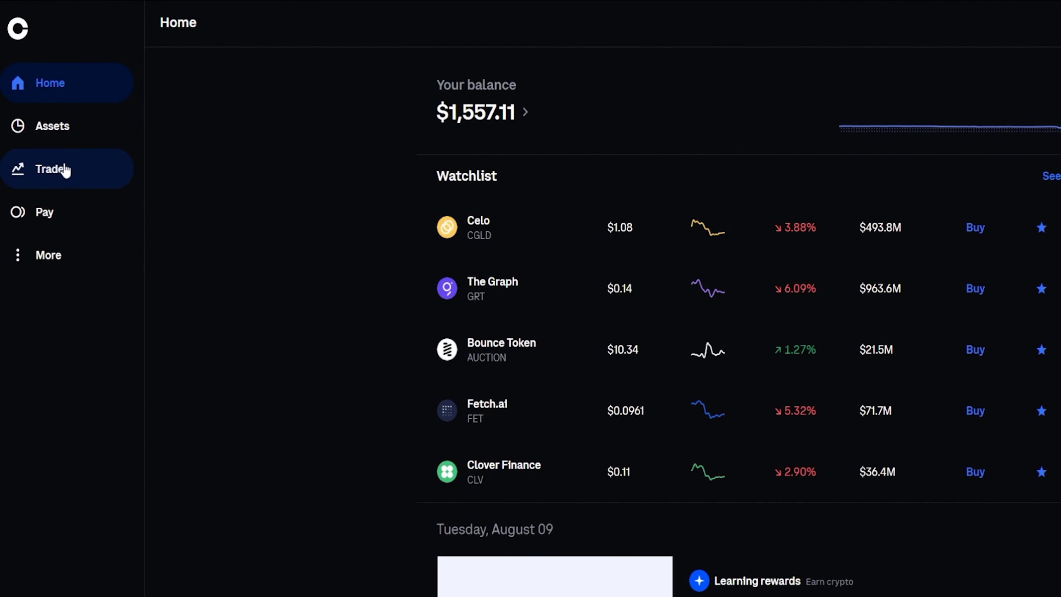
Step: Open the Advanced trading view and browse the list of all market pairs
left_click(65, 170)
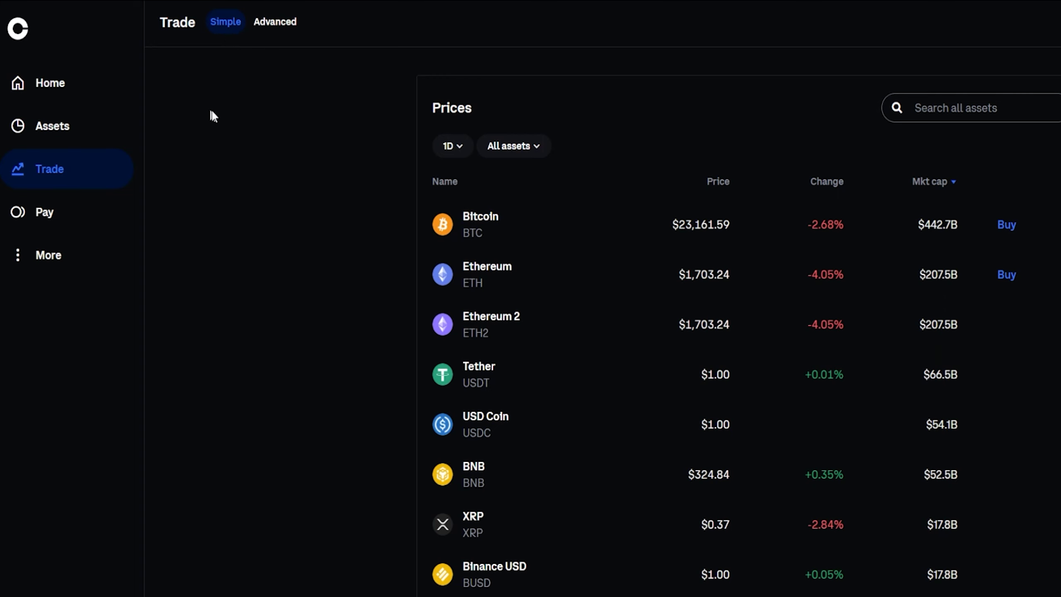
left_click(288, 22)
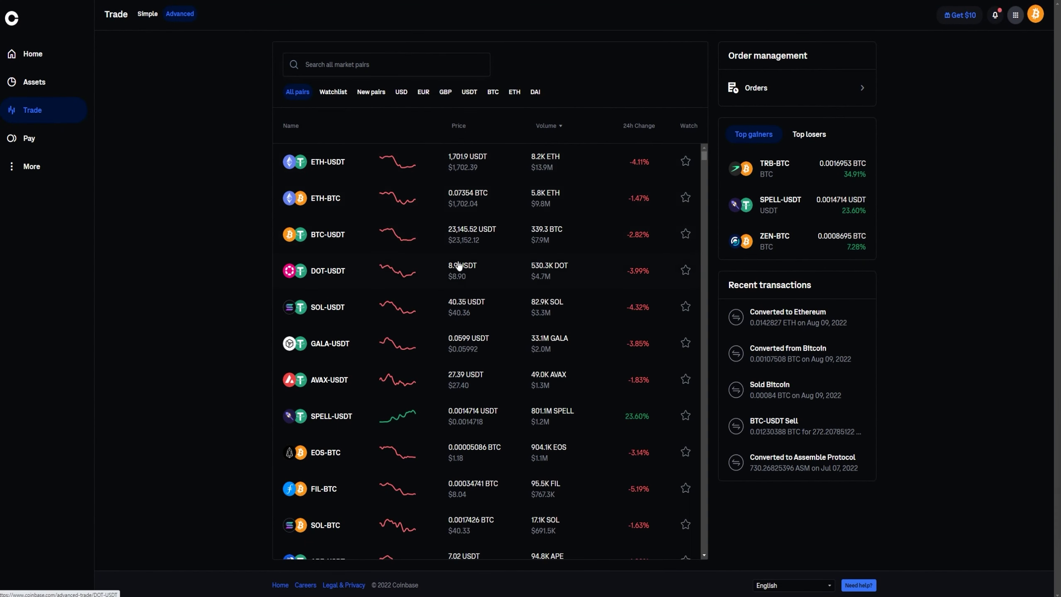
scroll(457, 261, "down", 9)
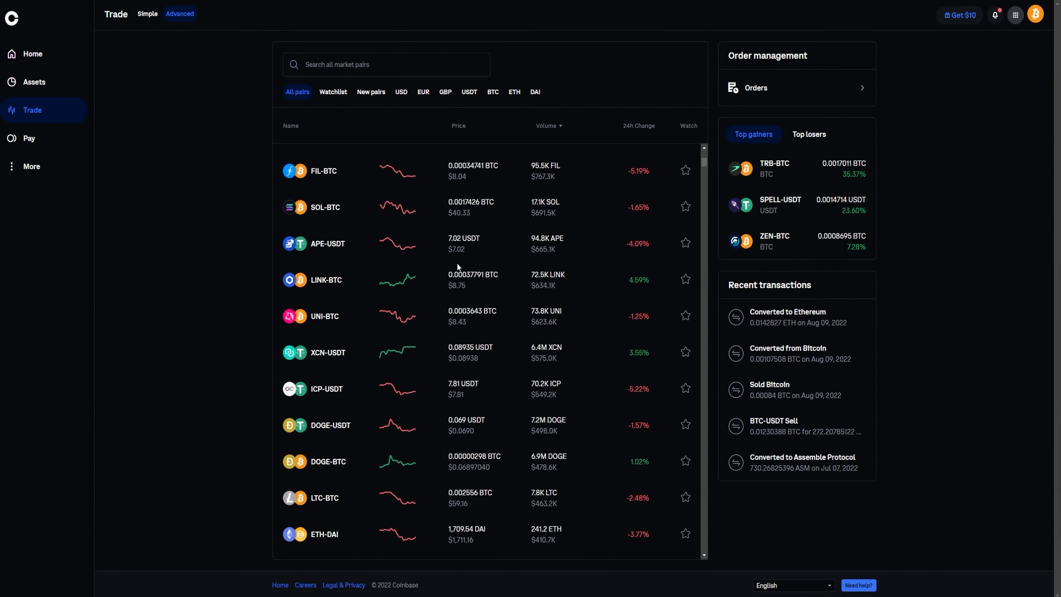
scroll(453, 264, "up", 4)
scroll(452, 265, "up", 5)
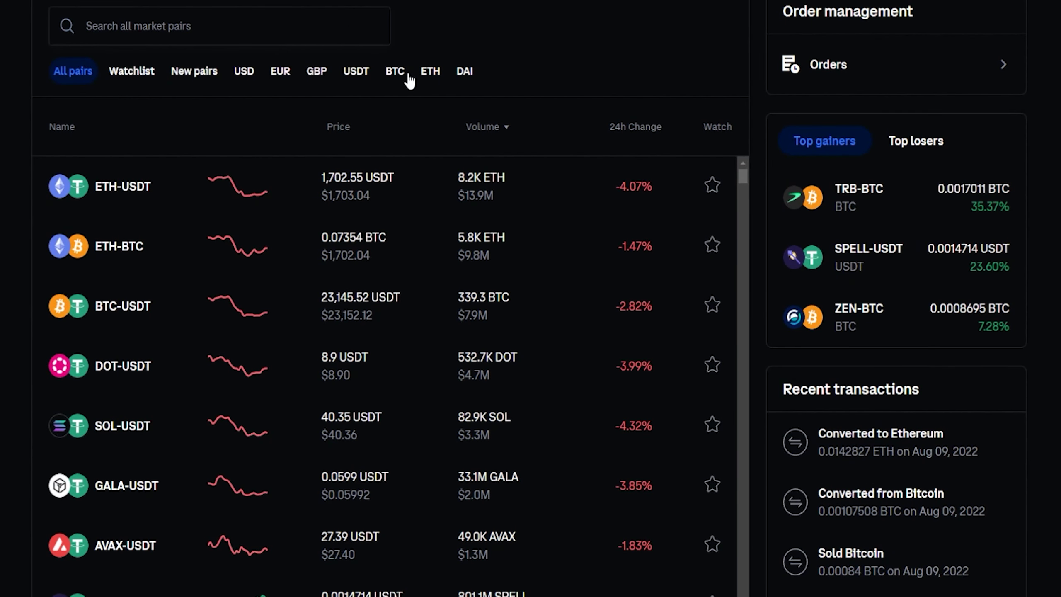
Step: Compare the USDT market pairs with the BTC pairs, leaving the list filtered to USDT
left_click(355, 74)
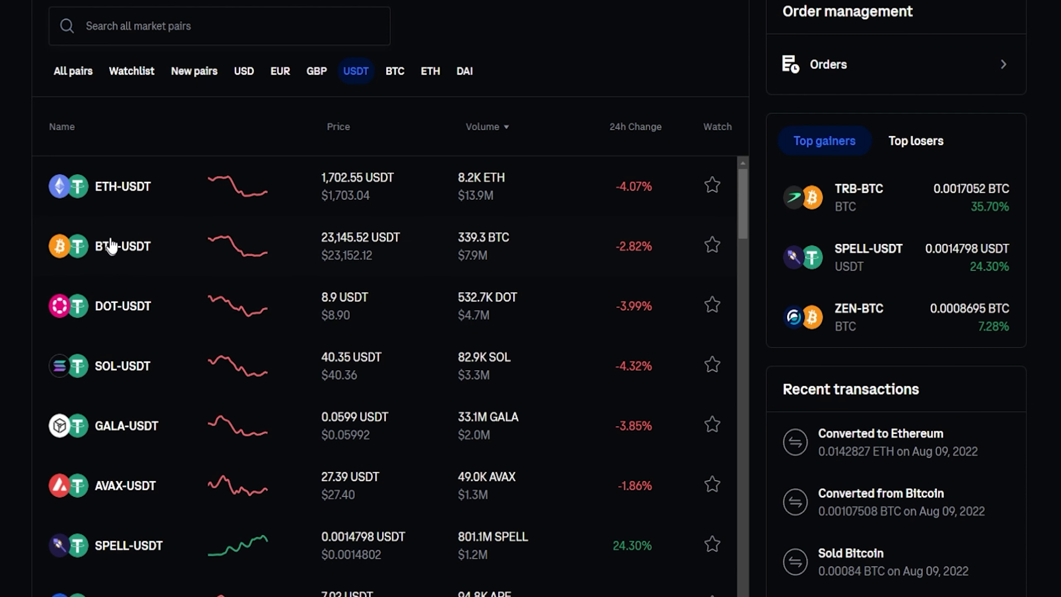
left_click(396, 71)
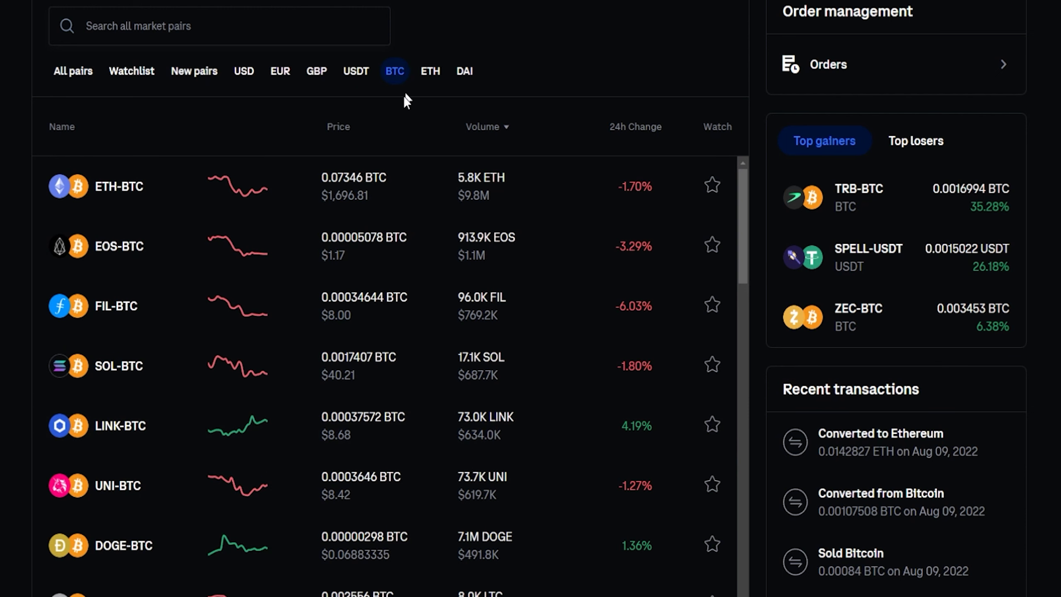
left_click(362, 71)
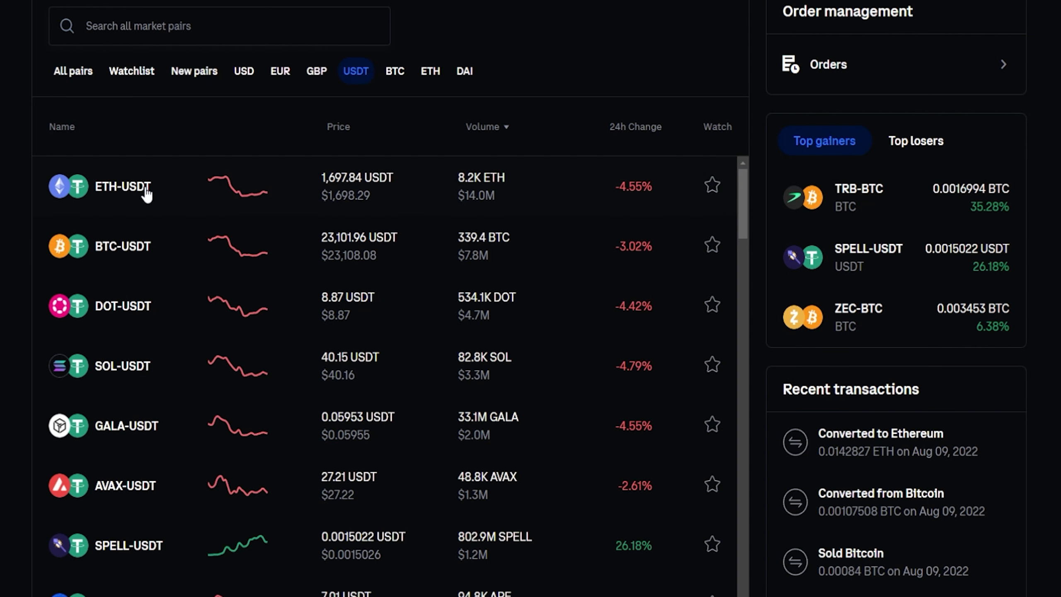
Step: Add ETH-USDT and BTC-USDT to the watchlist and display the watchlist
left_click_drag(703, 137, 740, 138)
left_click(699, 142)
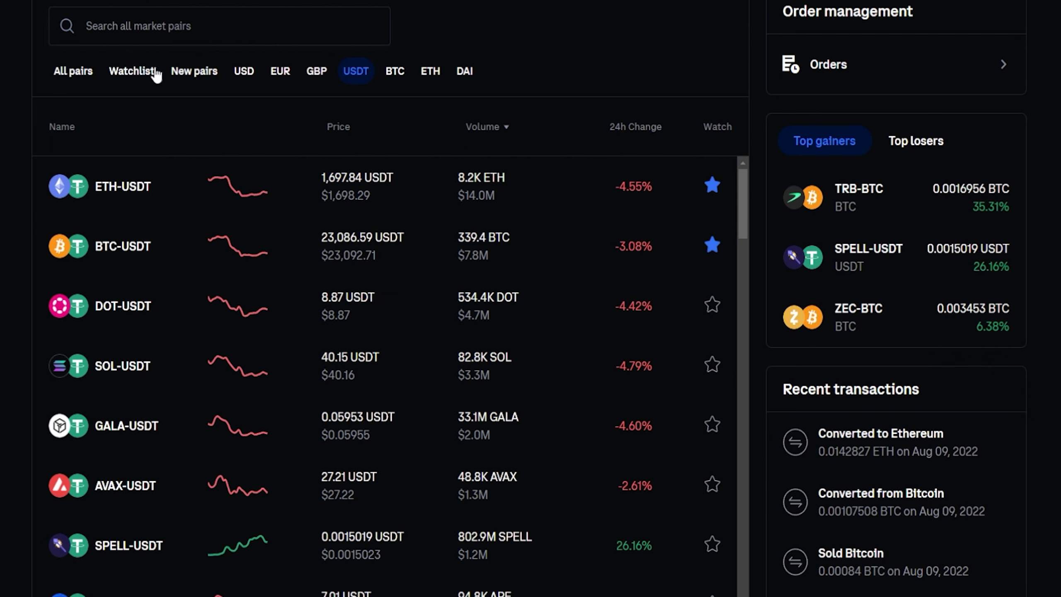
left_click(137, 75)
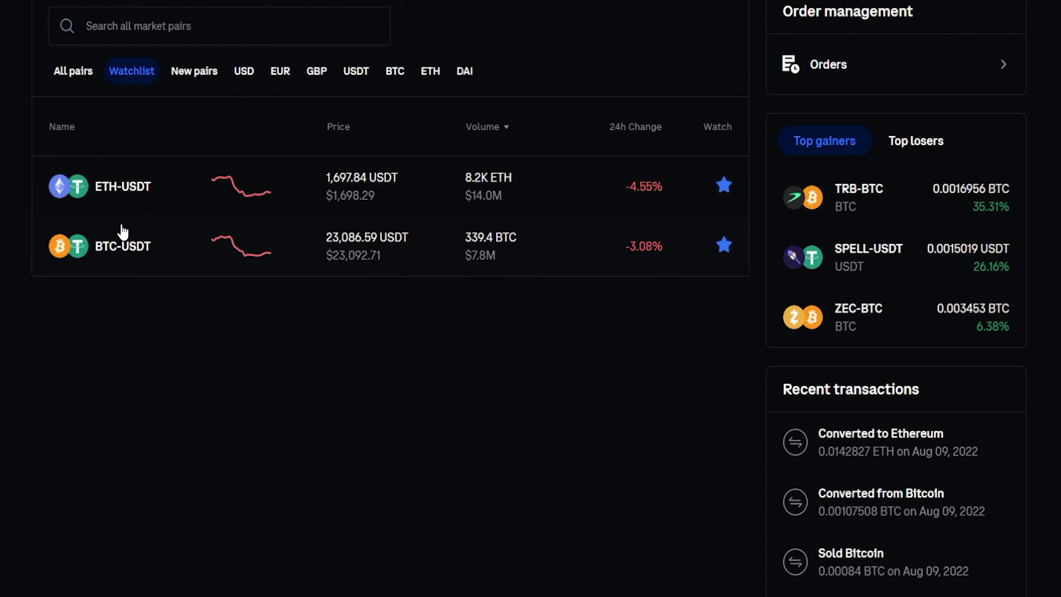
Step: Remove BTC-USDT and ETH-USDT from the watchlist
left_click(725, 247)
left_click(724, 184)
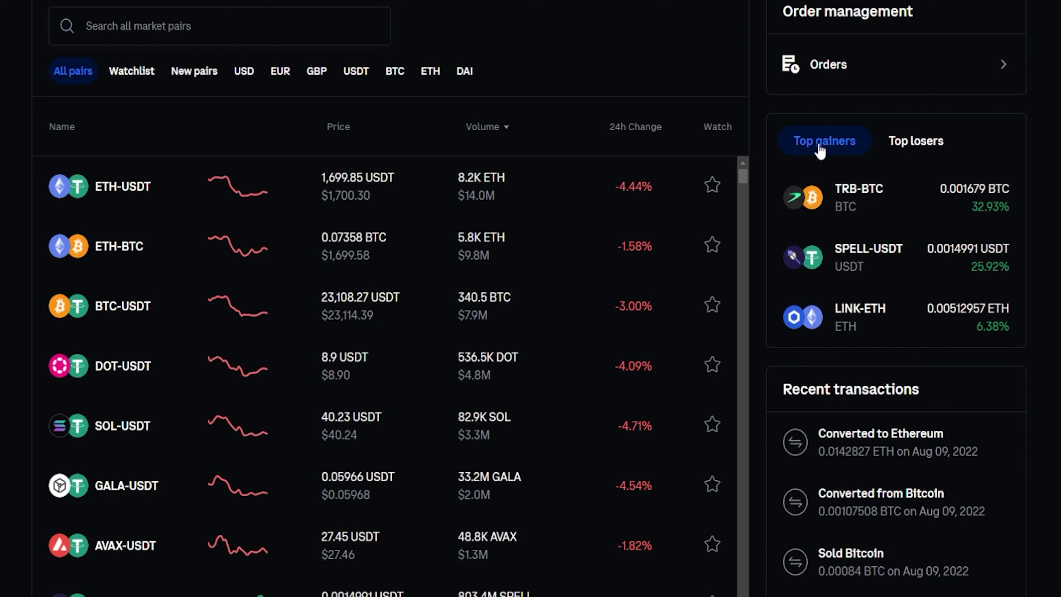
Step: Check the top losing pairs, and open the Orders page to review the open orders and order history sections
left_click(924, 145)
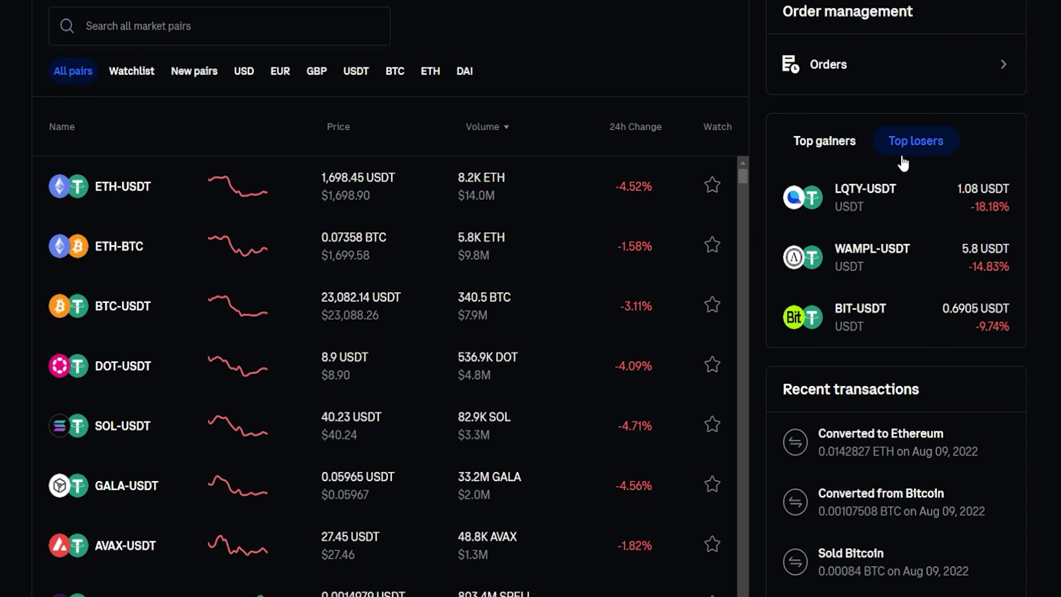
left_click(820, 56)
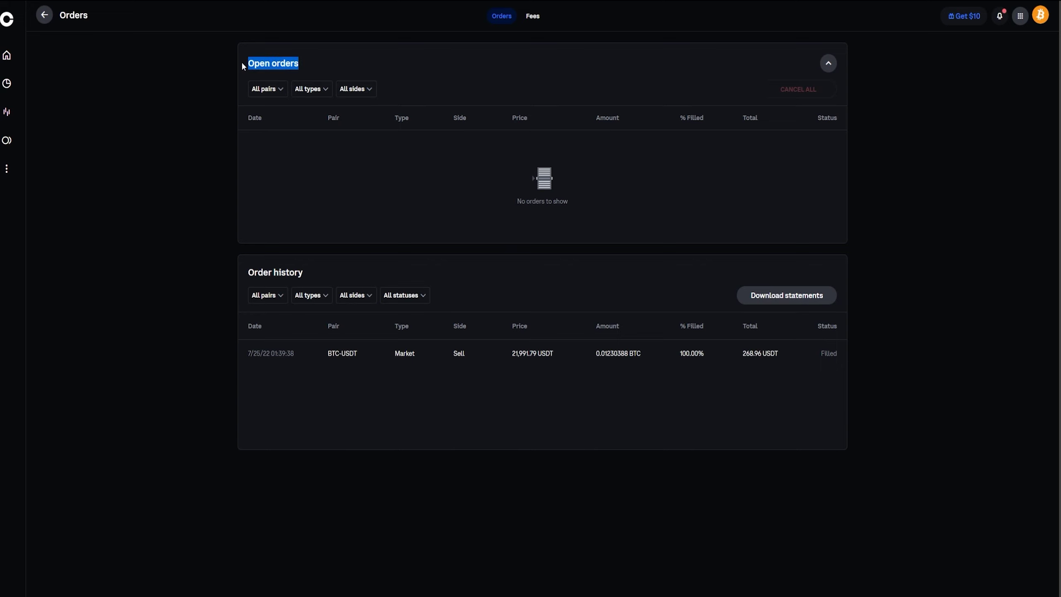
left_click_drag(323, 279, 236, 274)
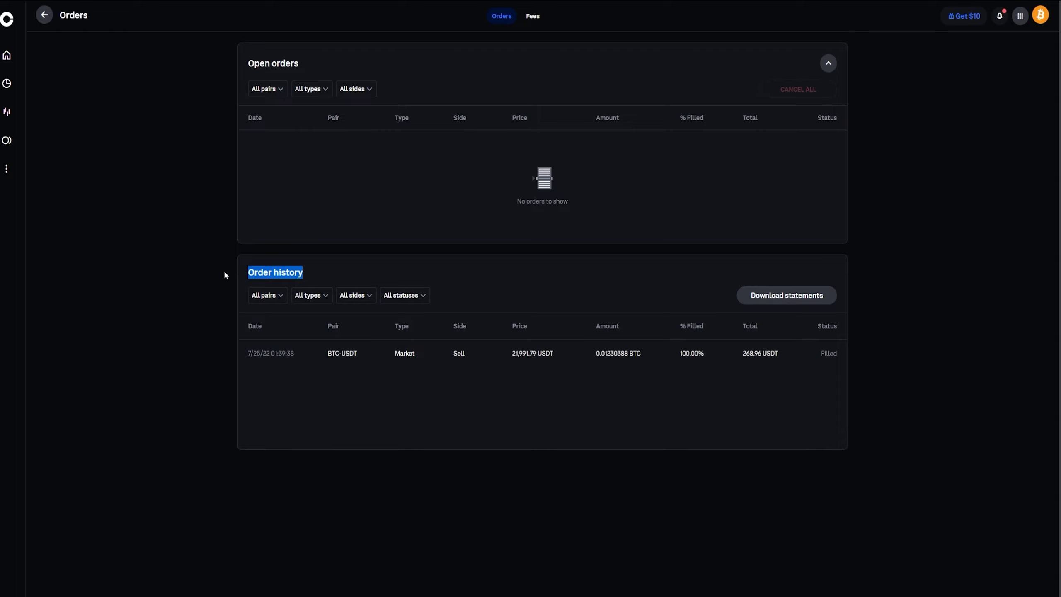
left_click(224, 273)
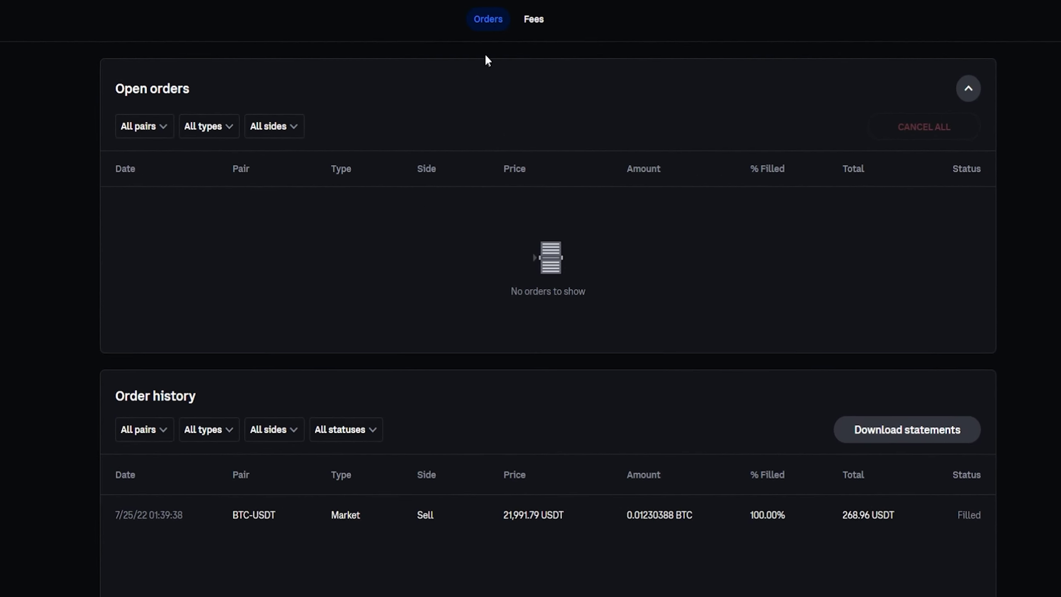
Step: Open the Fees page and examine the account summary, current taker and maker fees, and the fees per pricing tier
left_click(530, 26)
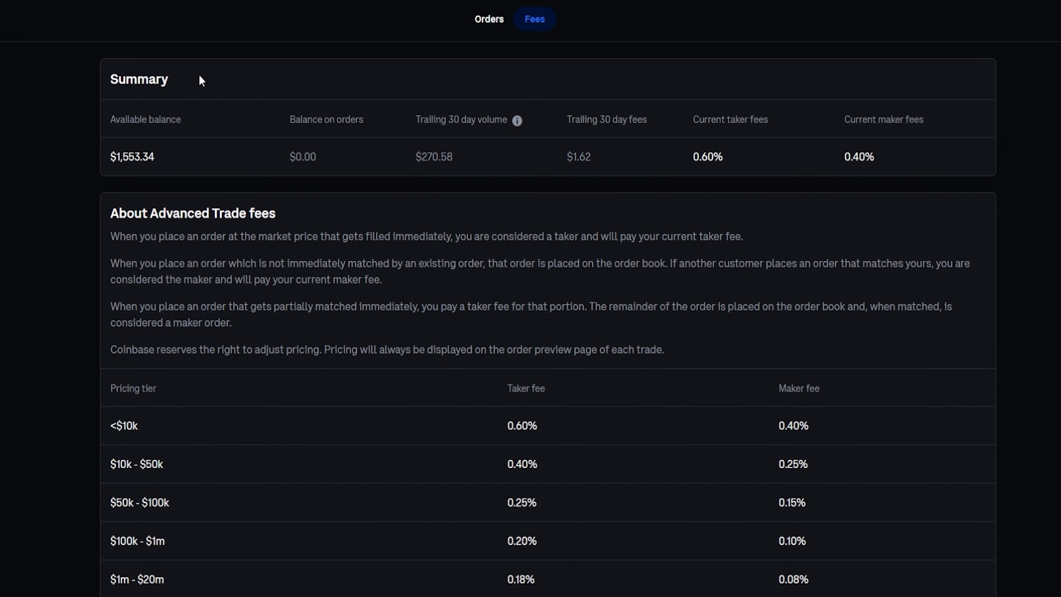
left_click_drag(199, 76, 96, 157)
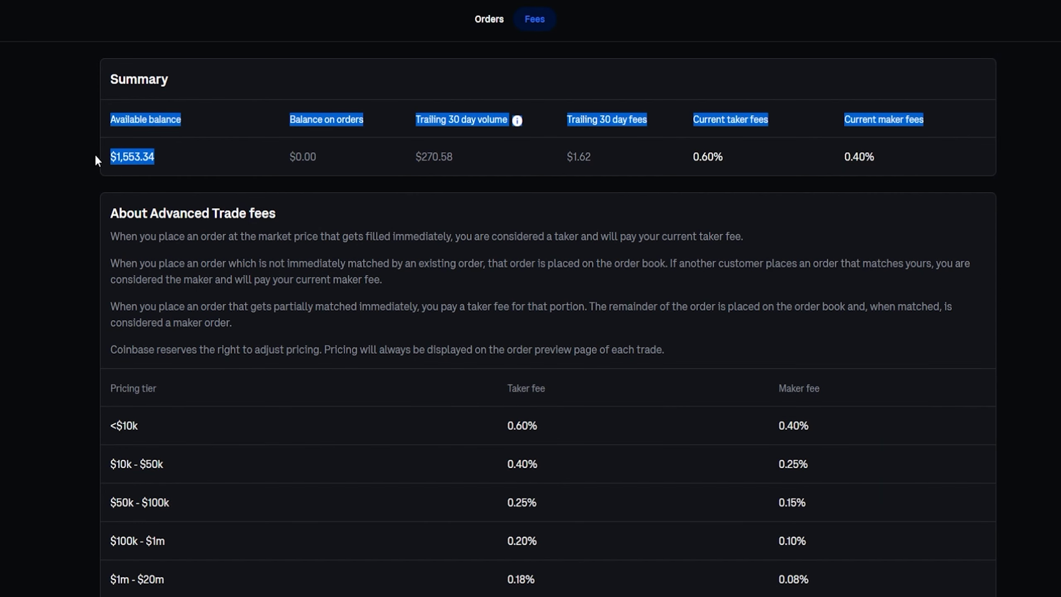
left_click(184, 150)
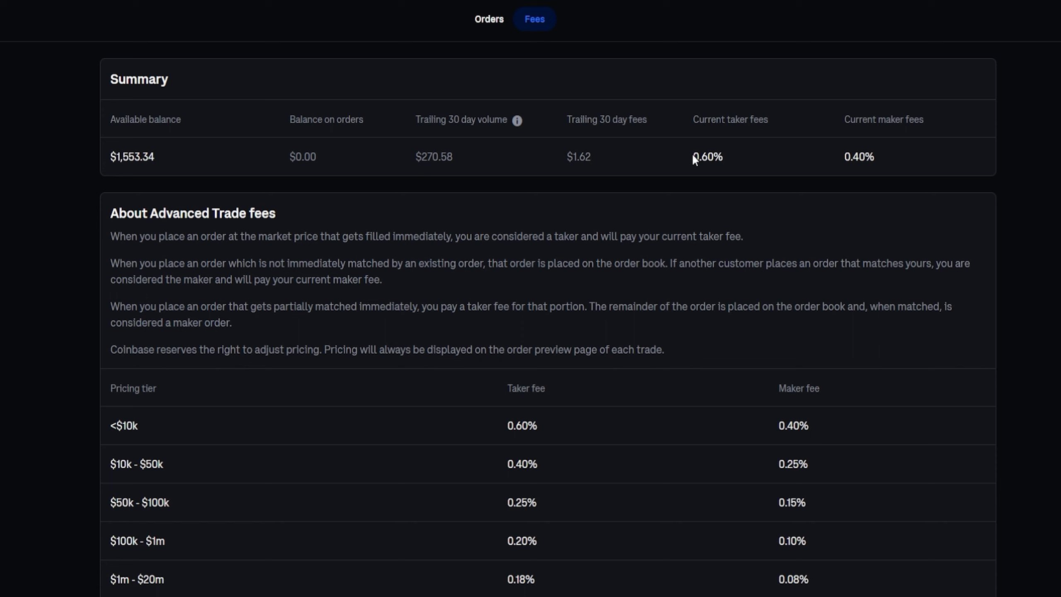
left_click_drag(759, 120, 695, 120)
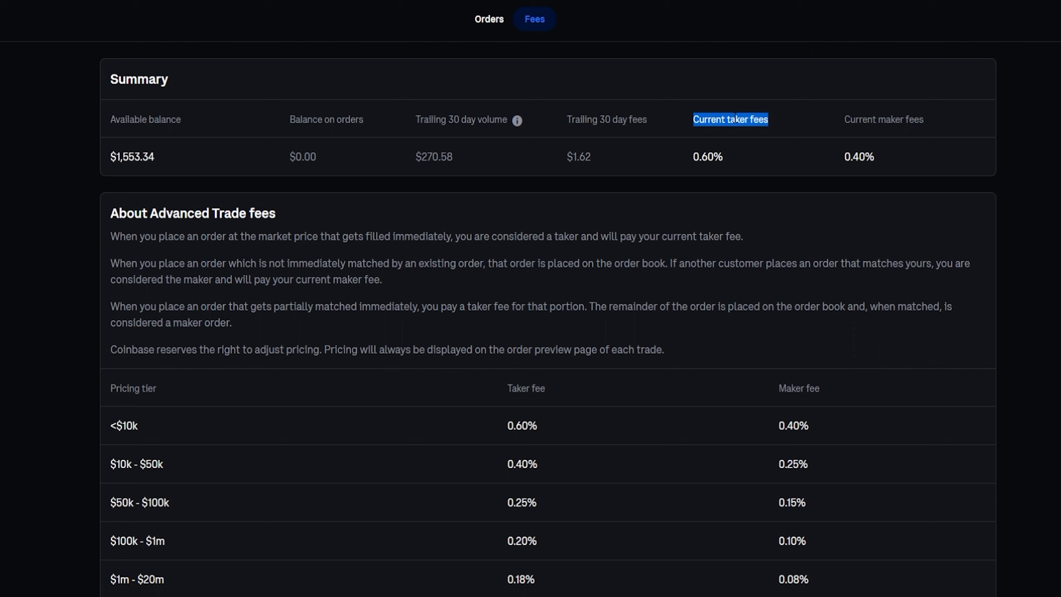
left_click_drag(931, 119, 842, 119)
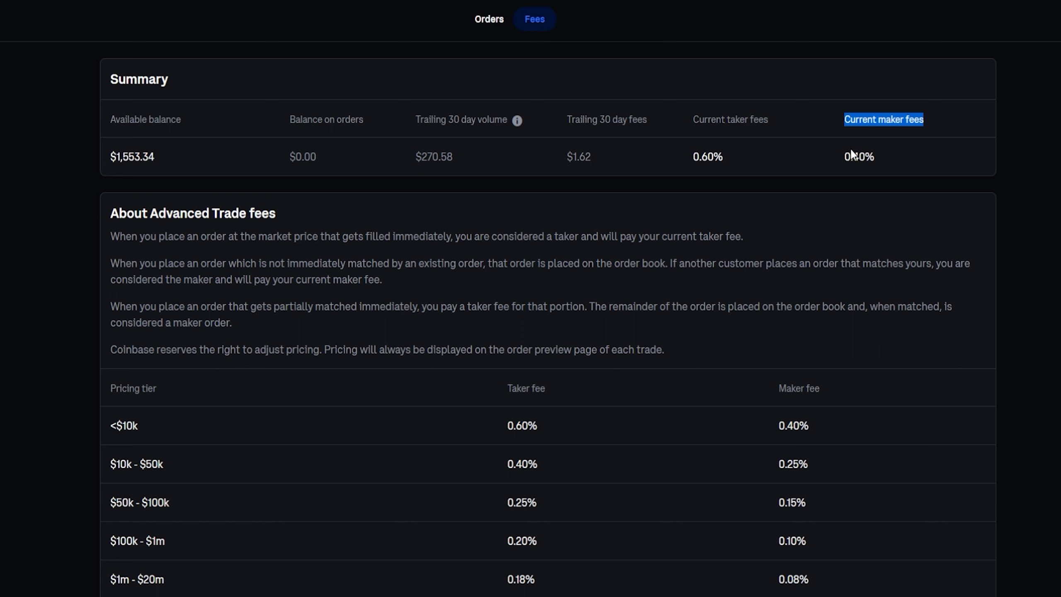
left_click_drag(166, 392, 97, 386)
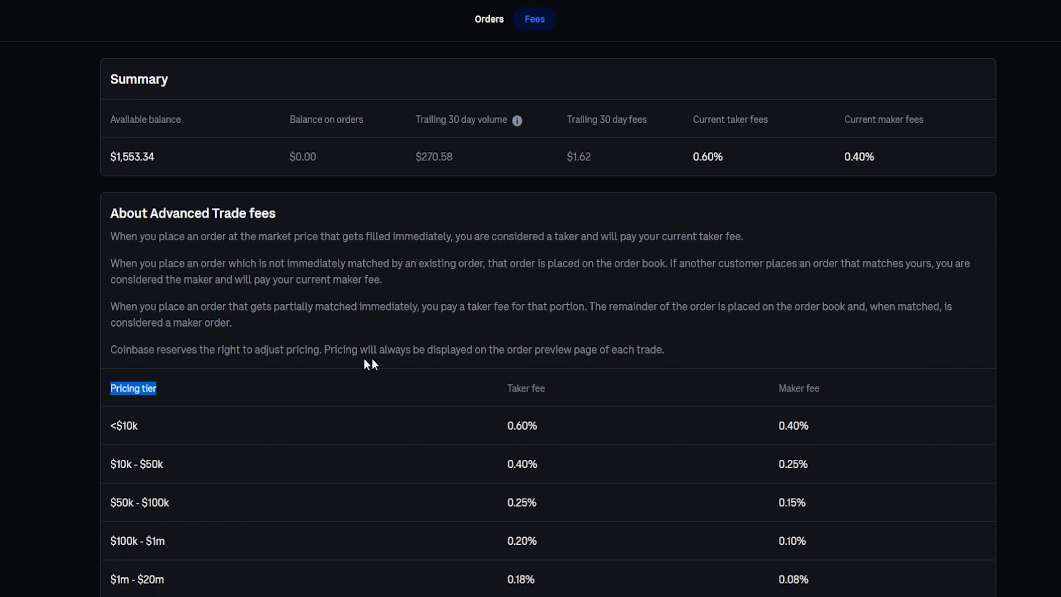
left_click_drag(545, 430, 527, 427)
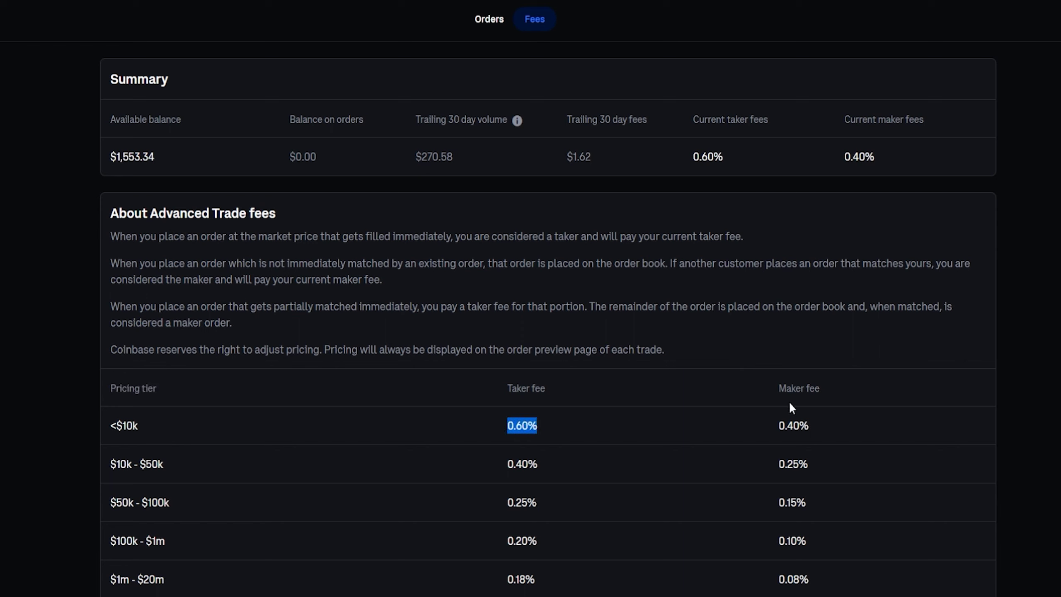
Step: Check the maker fee of the <$10k pricing tier, and return to the market list filtered to USDT pairs
left_click_drag(821, 426, 769, 426)
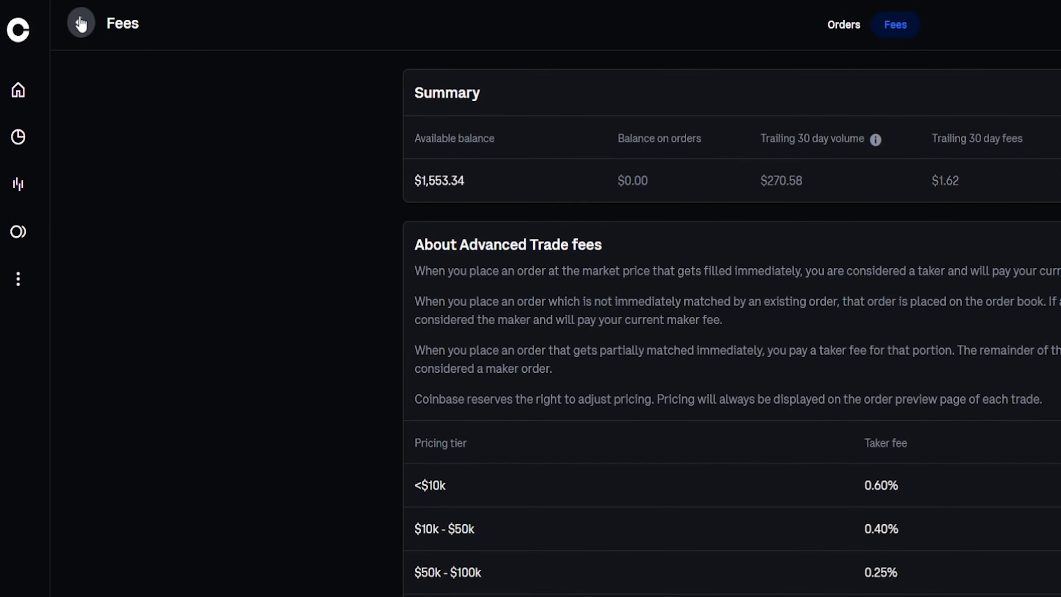
left_click(81, 23)
left_click(81, 23)
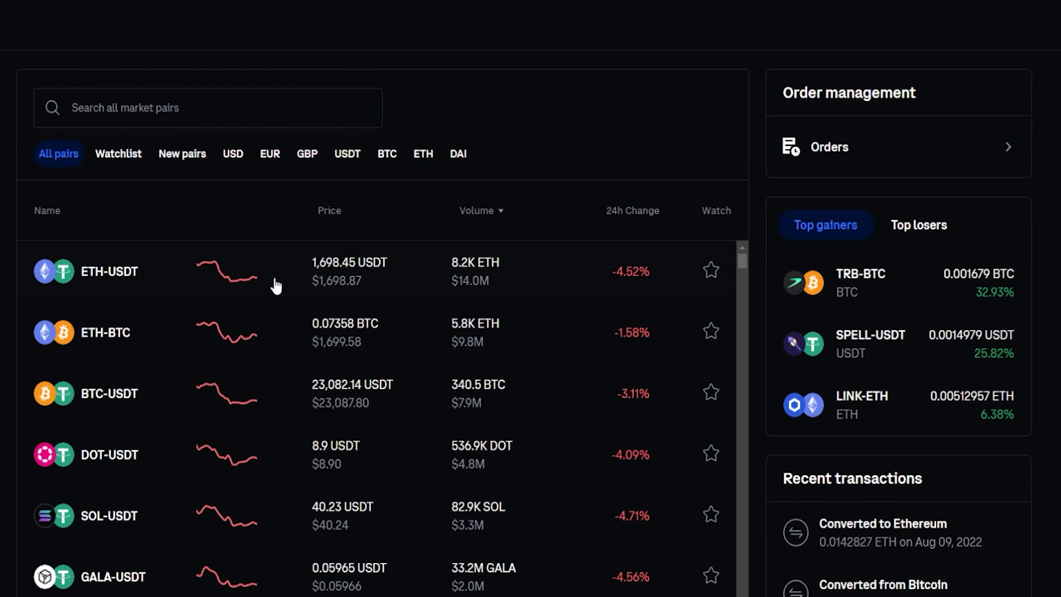
left_click(349, 155)
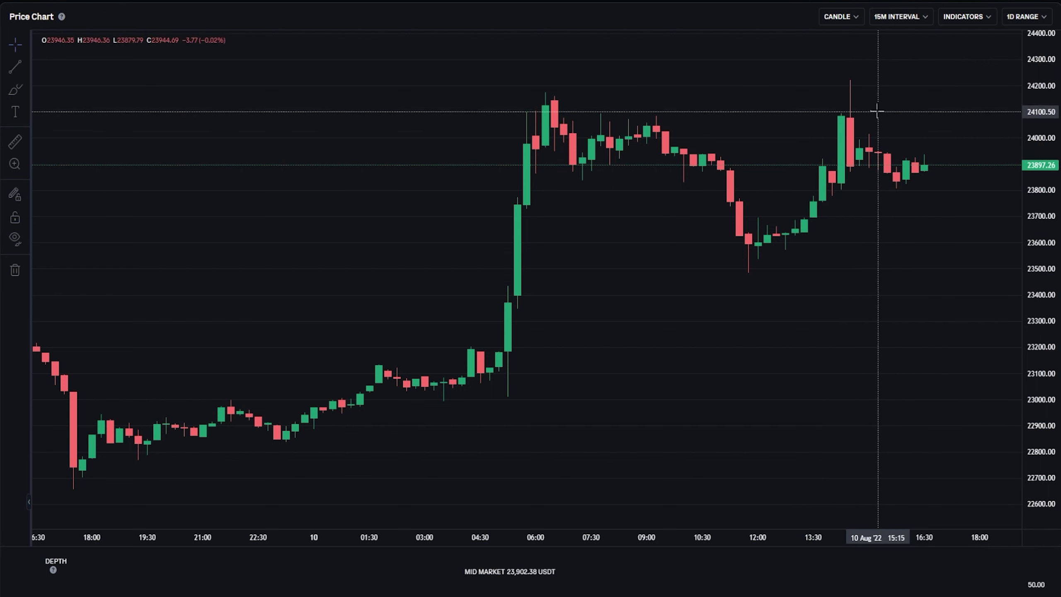
Step: Set the price chart's candle interval to 1D
left_click(905, 19)
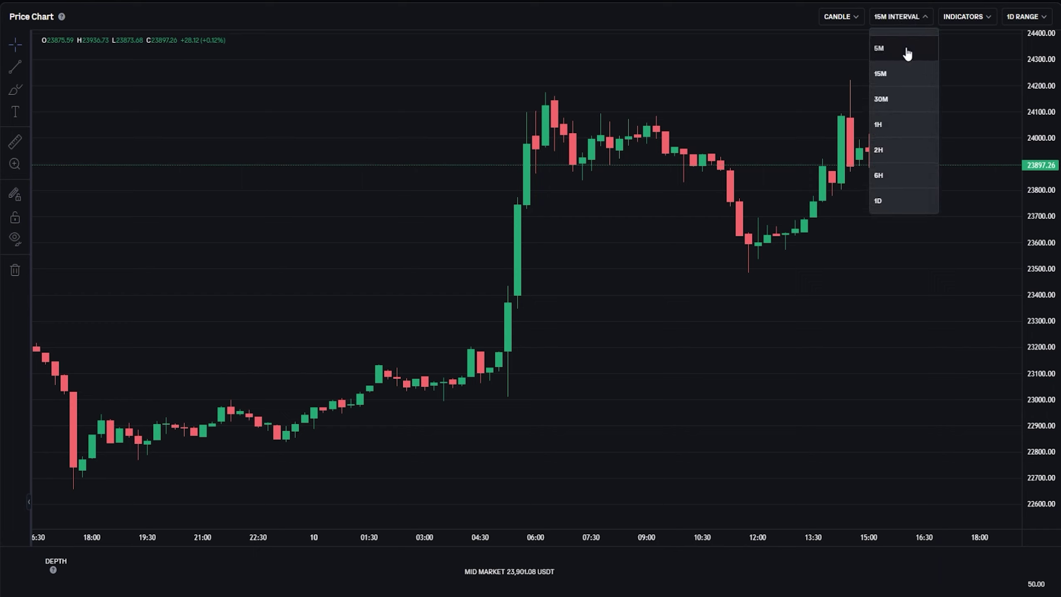
scroll(903, 84, "down", 1)
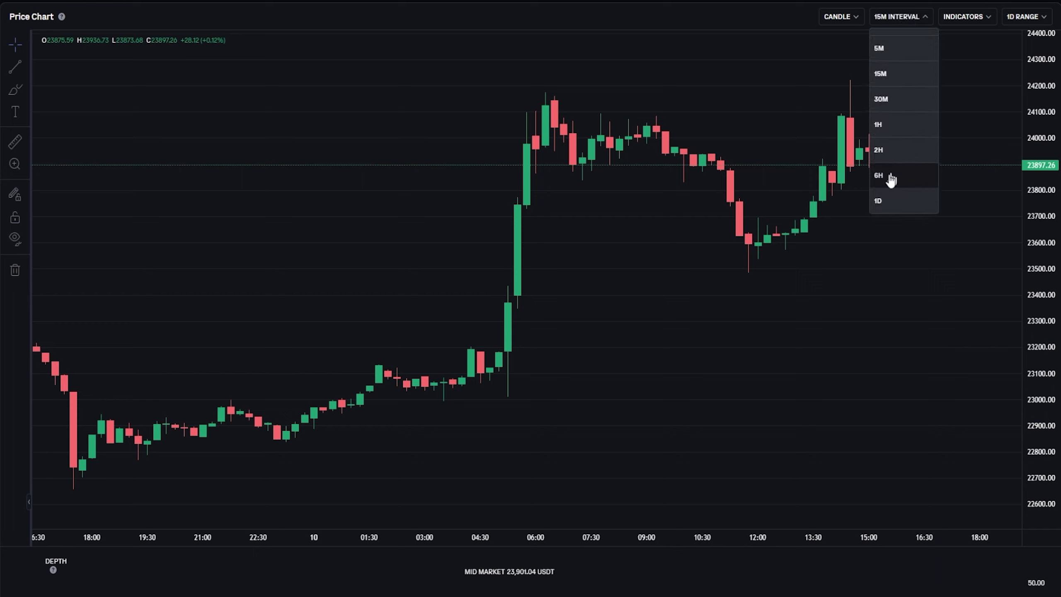
left_click(882, 201)
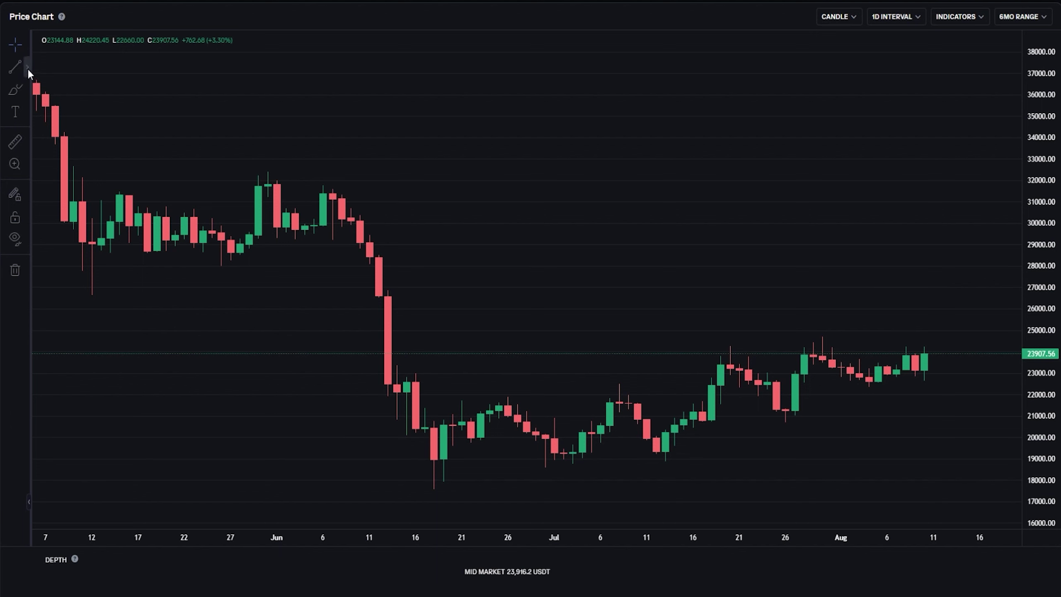
Step: Review the line drawing tools, and try the RSI Relative Strength Index indicator on the price chart and remove it again
left_click(27, 68)
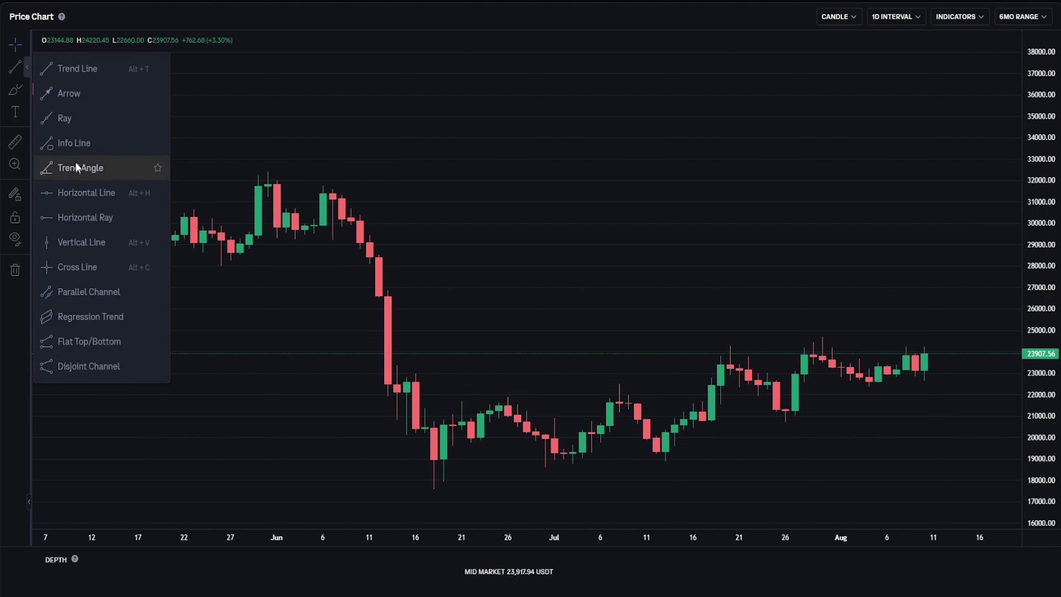
left_click(230, 125)
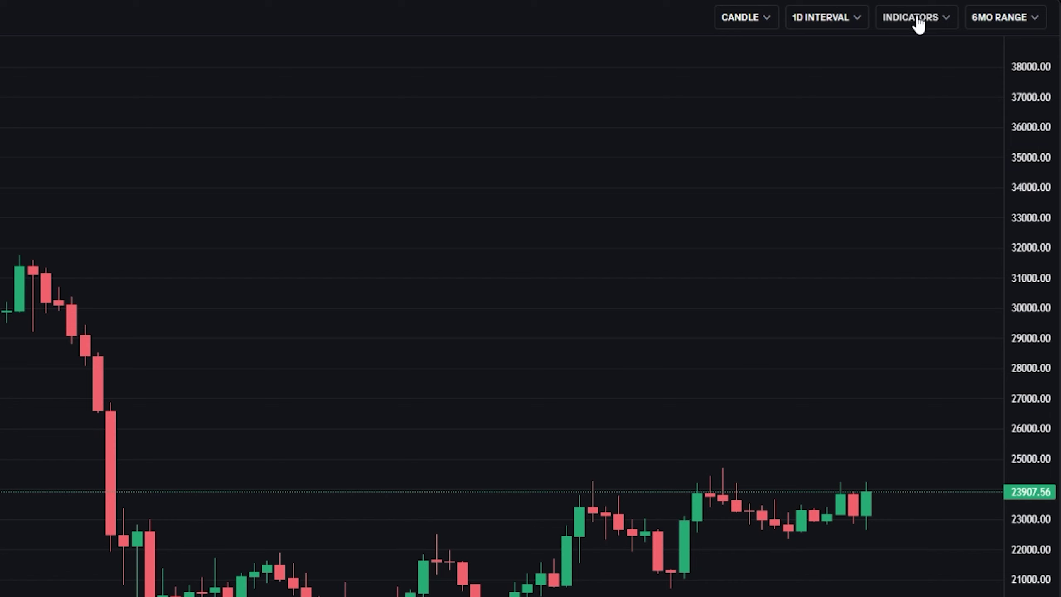
left_click(920, 24)
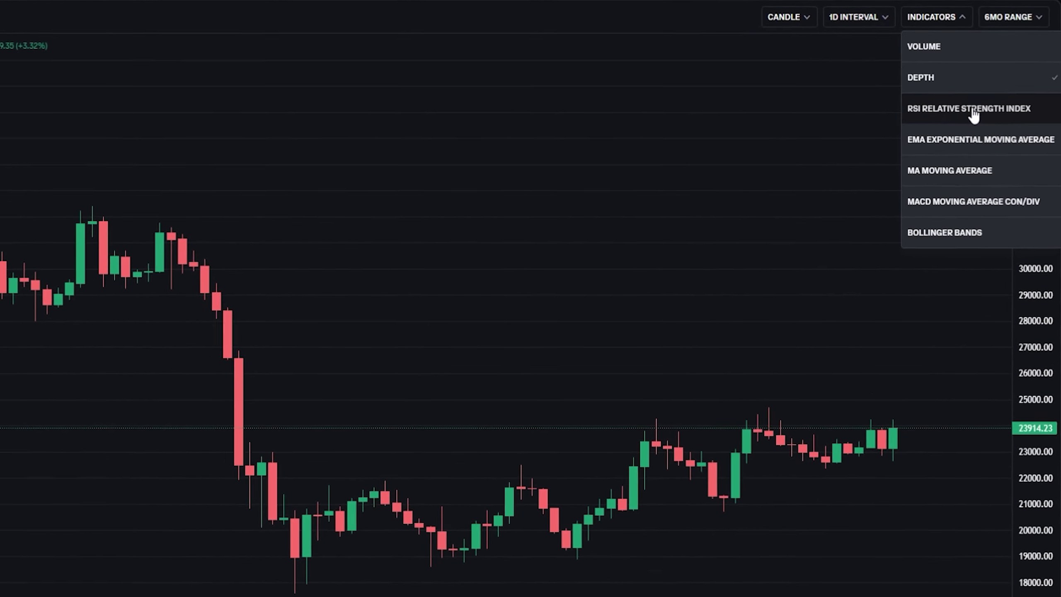
left_click(972, 111)
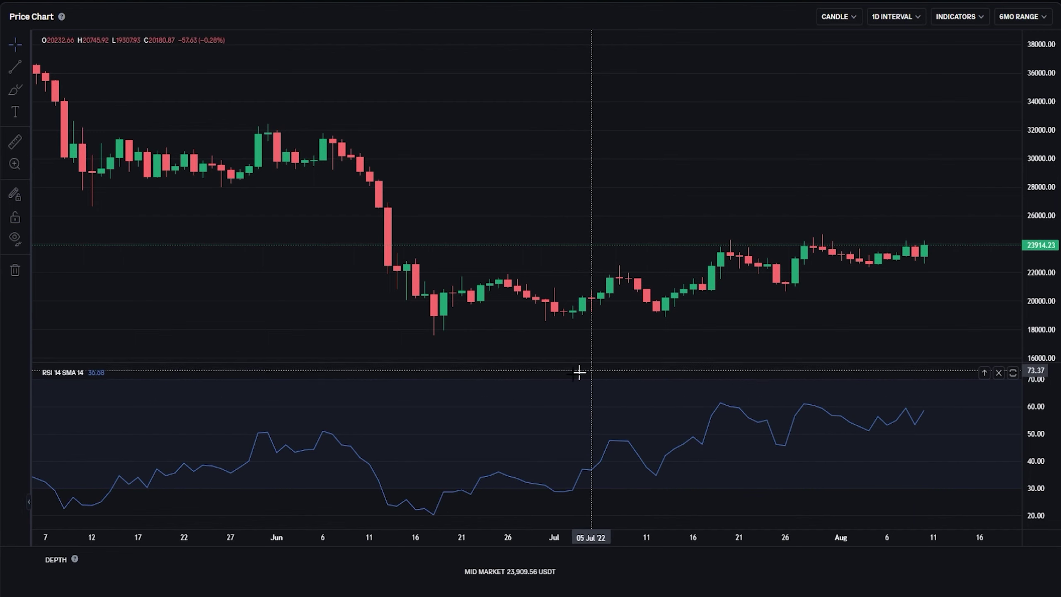
left_click(999, 372)
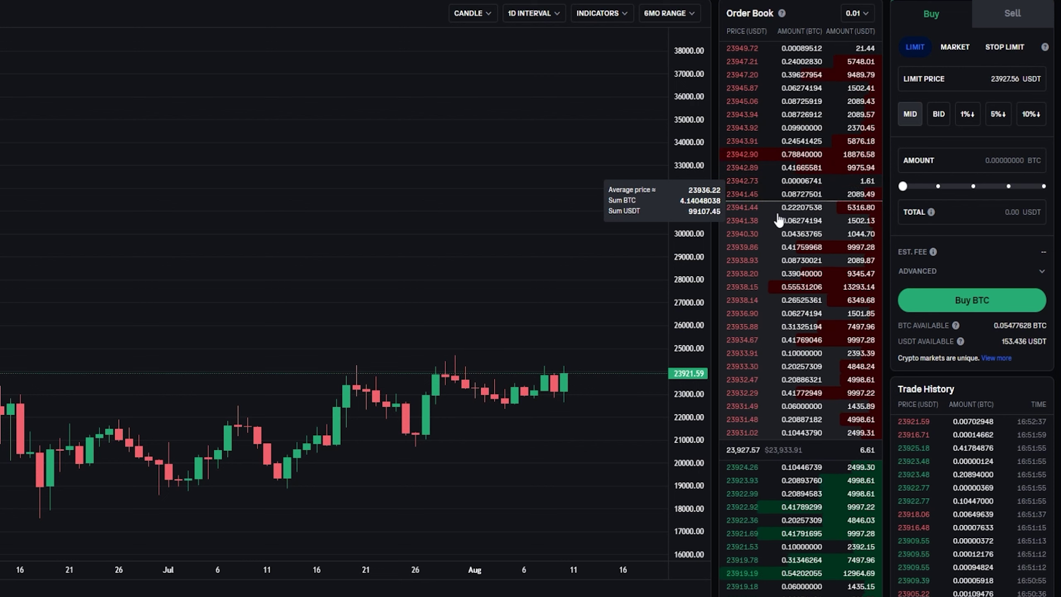
Step: Examine the order book's prices and amounts, and the price, amount and time columns of the trade history
scroll(777, 219, "down", 3)
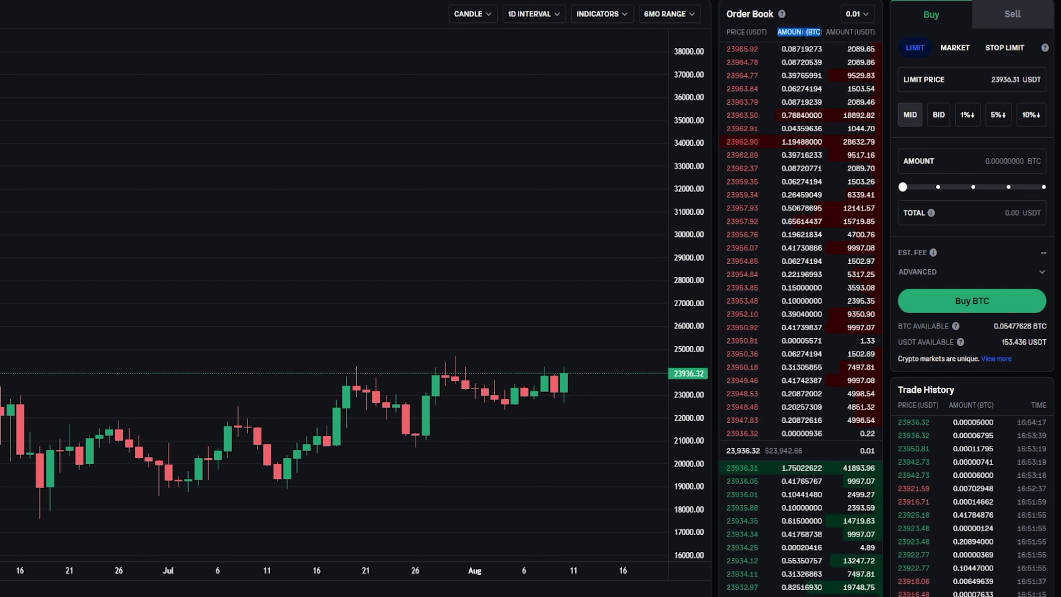
mouse_move(785, 105)
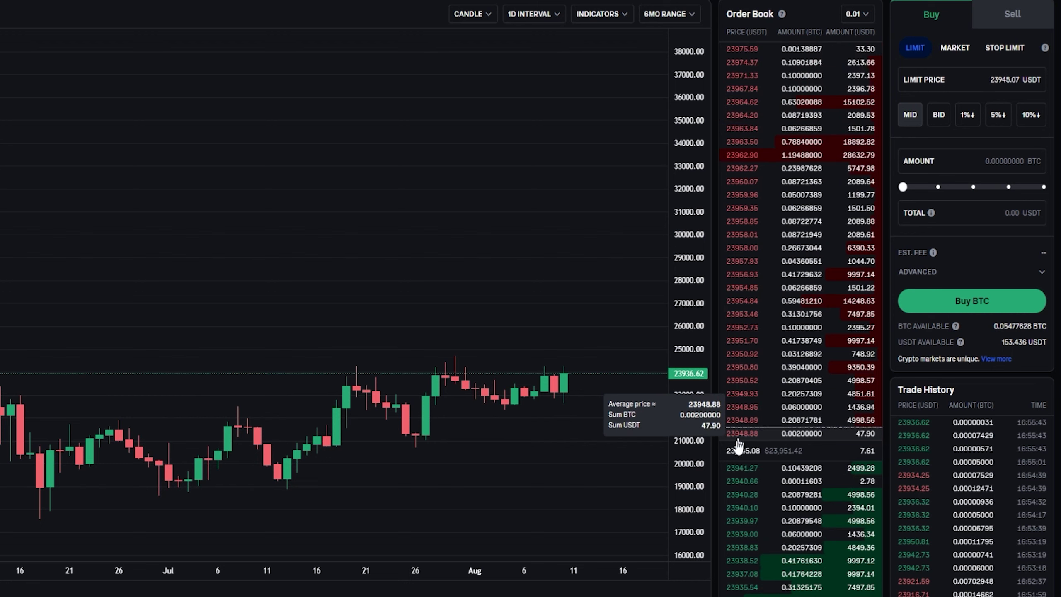
left_click_drag(962, 385, 897, 400)
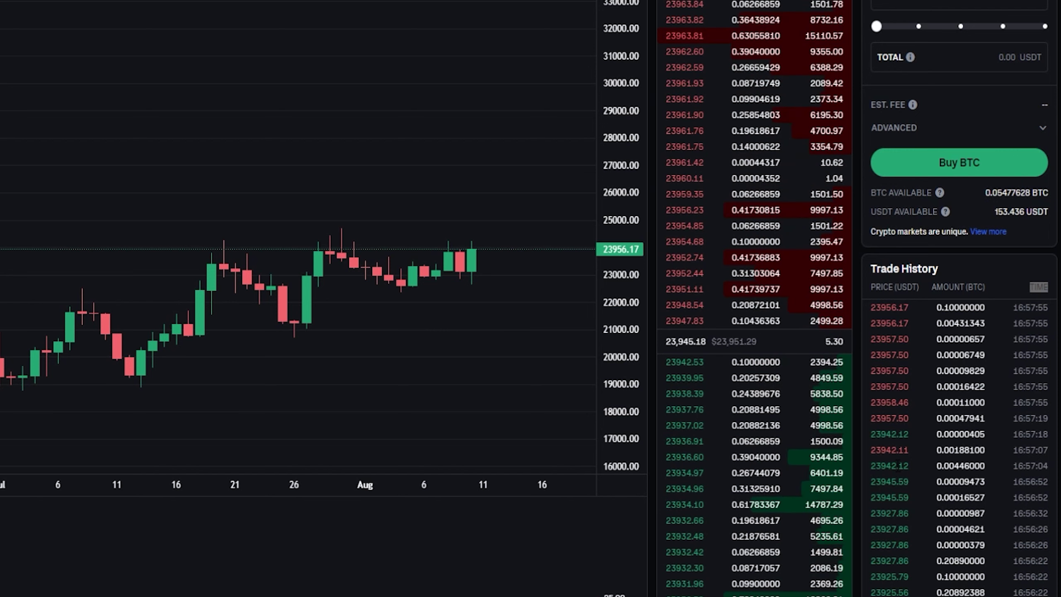
left_click_drag(1039, 286, 937, 286)
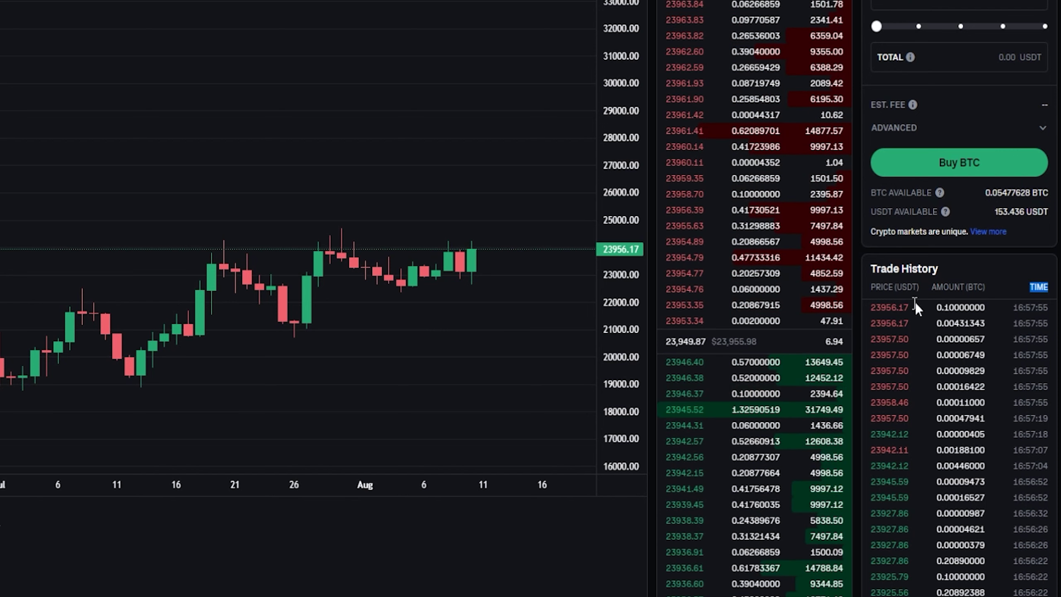
left_click(1016, 271)
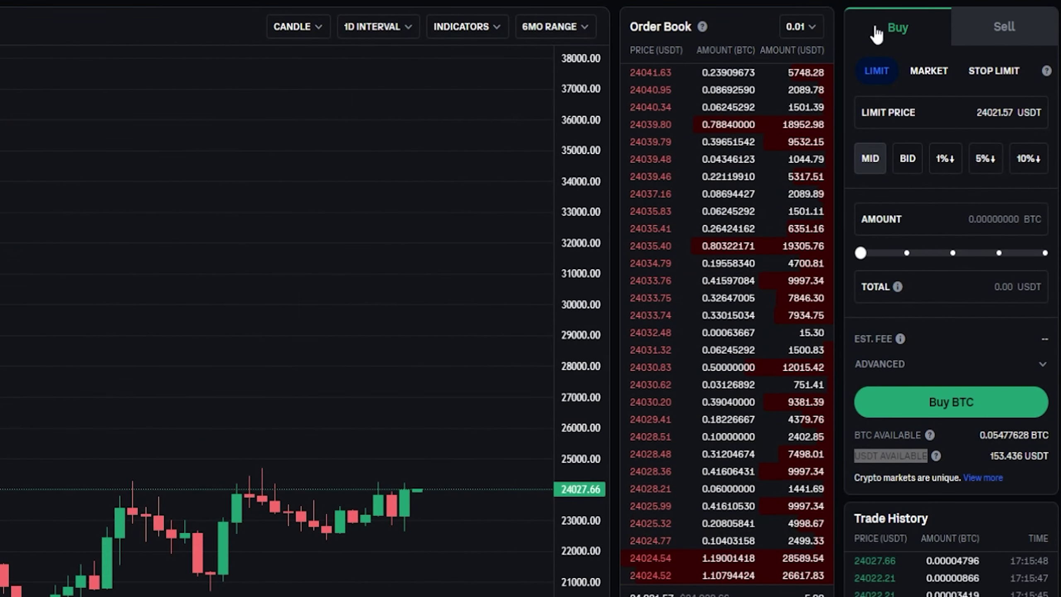
Step: Compare the Market, Stop Limit and Limit order types in the buy form, and check the sell side
left_click(999, 32)
left_click(896, 40)
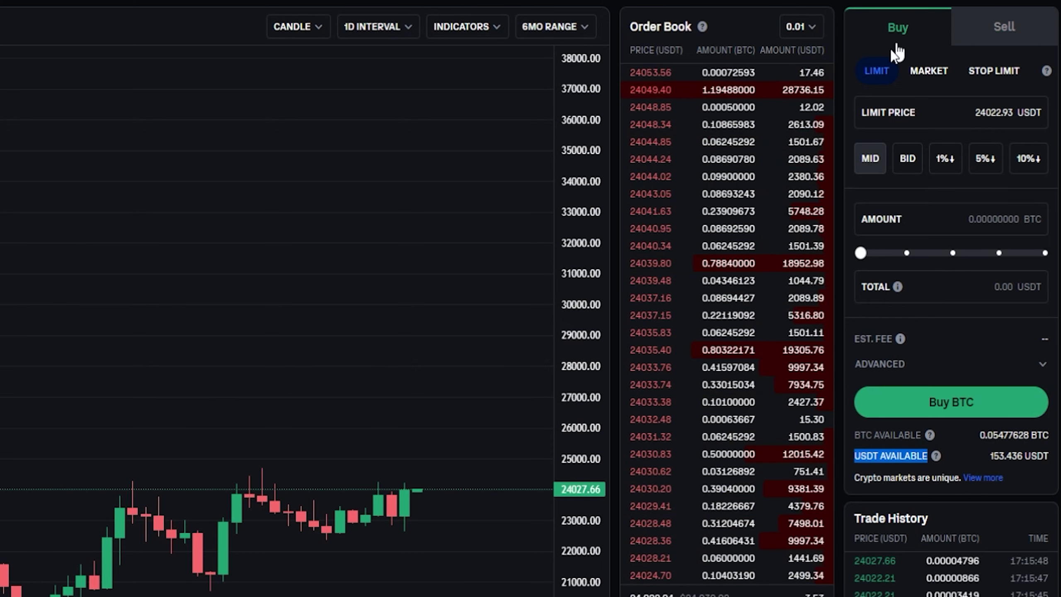
left_click(927, 72)
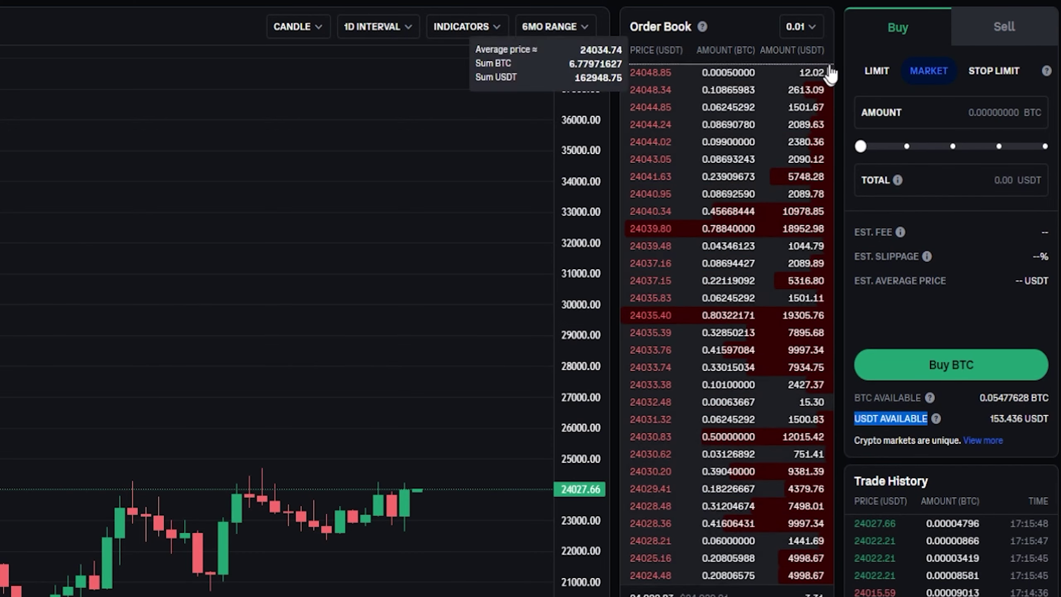
left_click(996, 72)
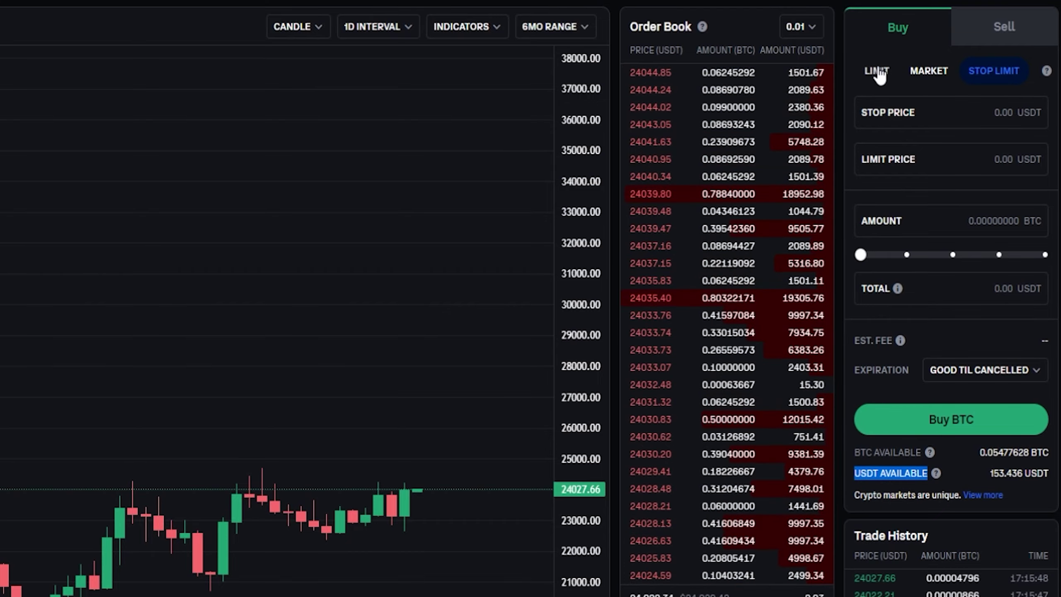
left_click(877, 72)
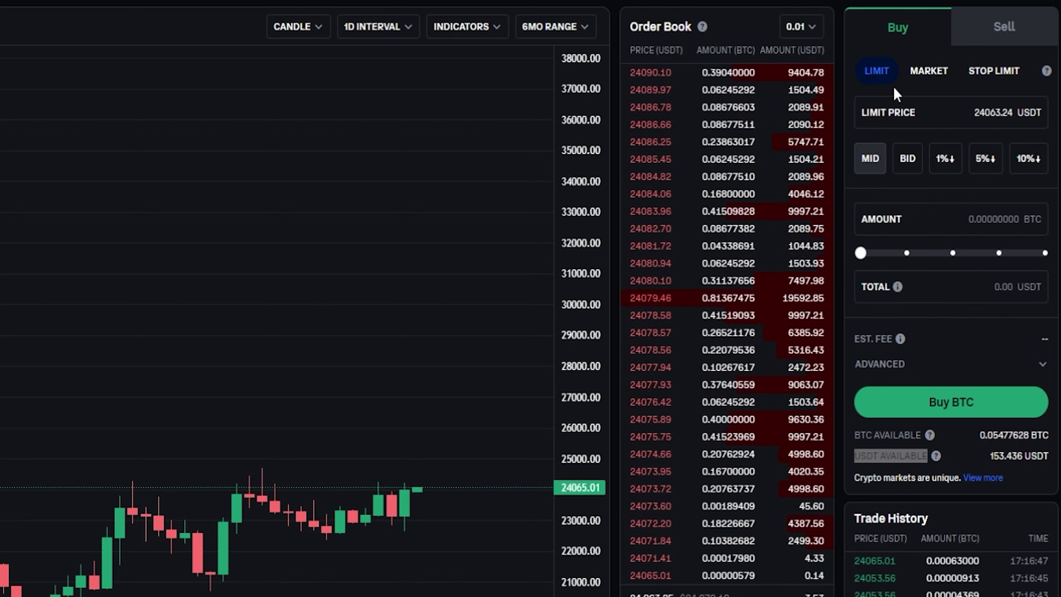
mouse_move(723, 231)
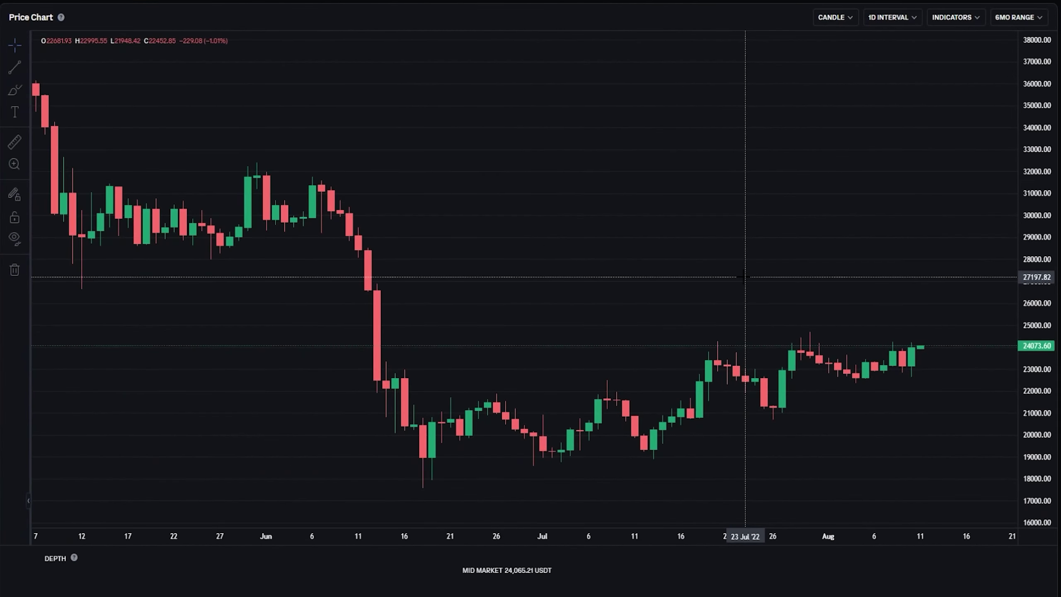
Step: Circle the swing lows and highs from early July to early August on the price chart with the Brush
left_click(14, 94)
left_click(64, 99)
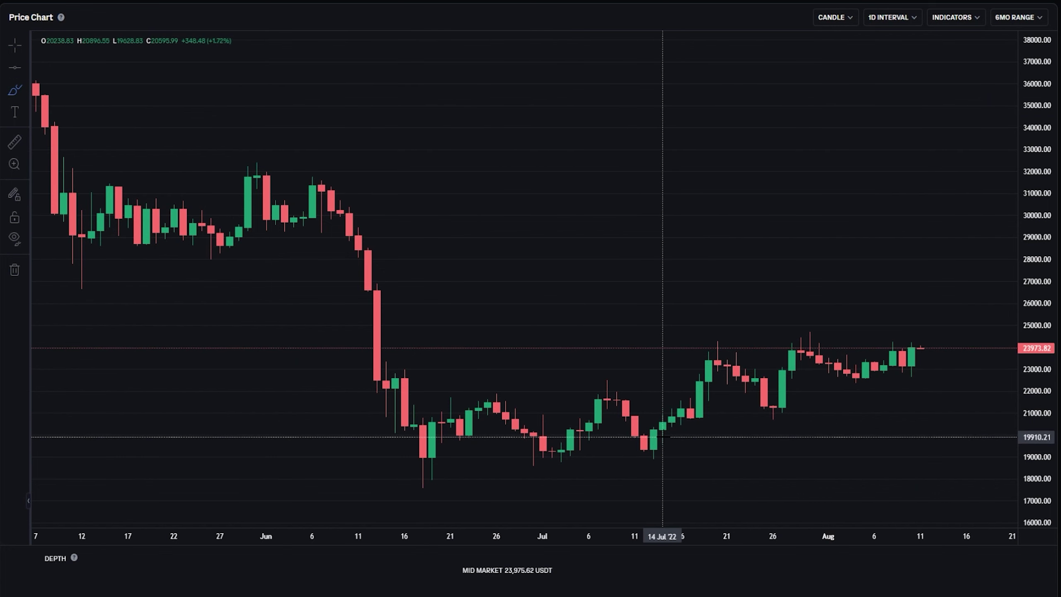
mouse_move(654, 434)
left_mouse_down()
mouse_move(680, 436)
mouse_move(622, 437)
mouse_move(624, 460)
mouse_move(667, 462)
mouse_move(672, 435)
left_mouse_up()
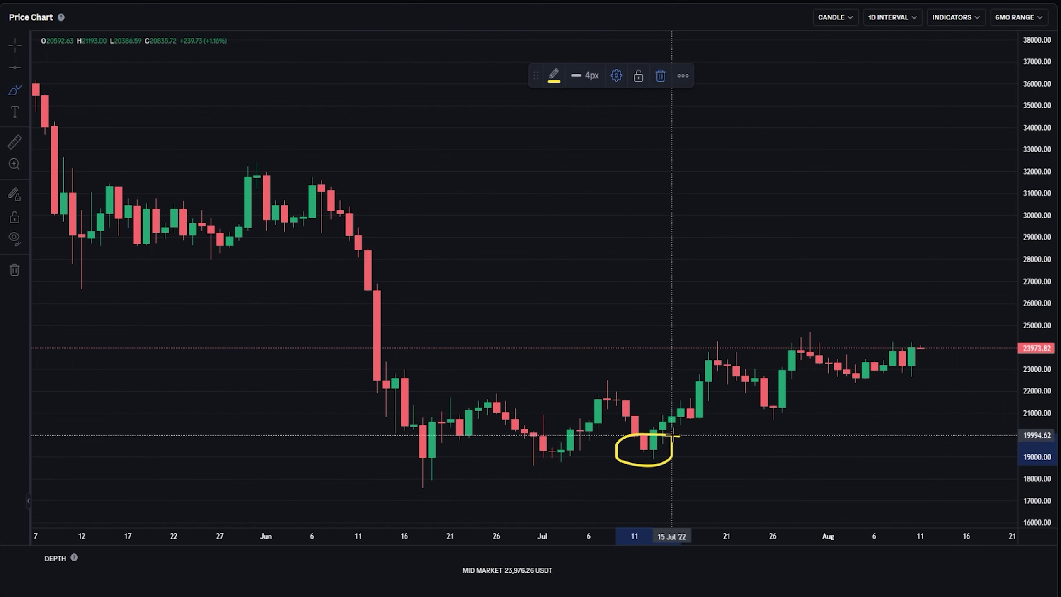
mouse_move(580, 438)
left_mouse_down()
mouse_move(524, 443)
mouse_move(587, 450)
left_mouse_up()
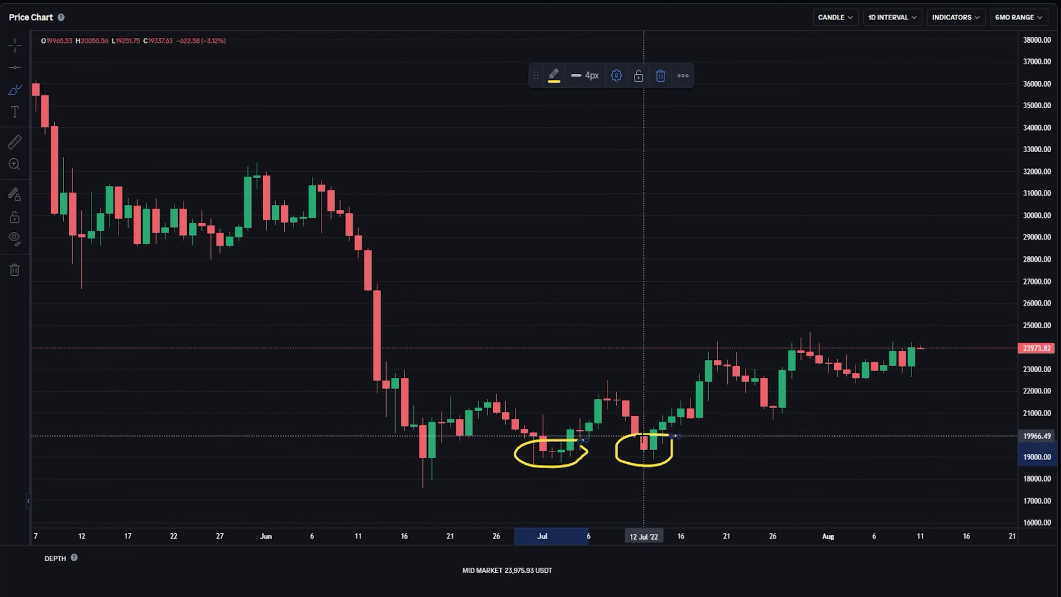
mouse_move(754, 338)
left_mouse_down()
mouse_move(723, 336)
mouse_move(709, 379)
mouse_move(754, 339)
left_mouse_up()
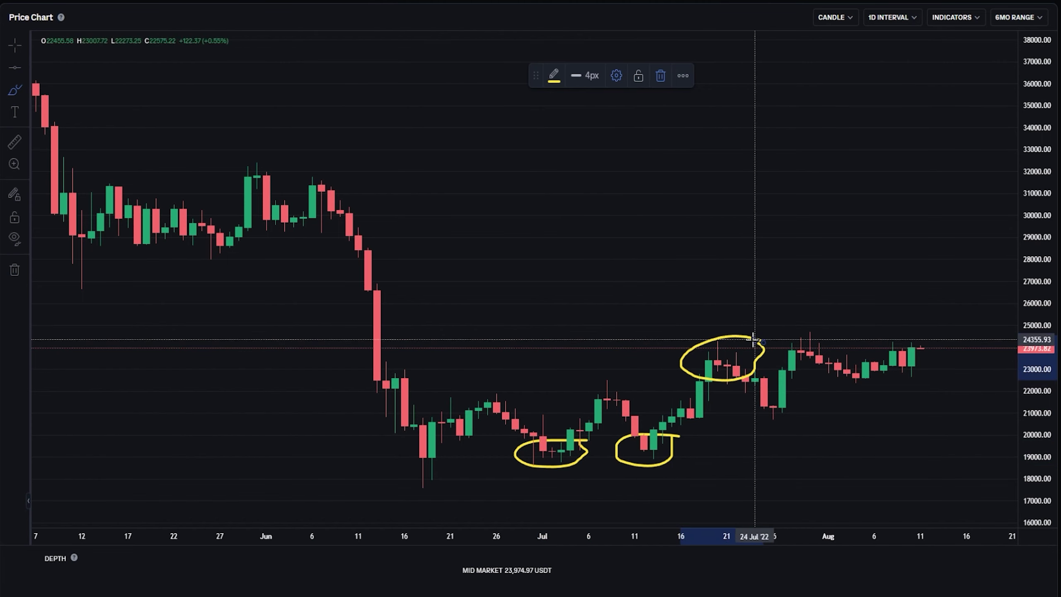
mouse_move(653, 373)
left_mouse_down()
mouse_move(581, 395)
mouse_move(654, 374)
left_mouse_up()
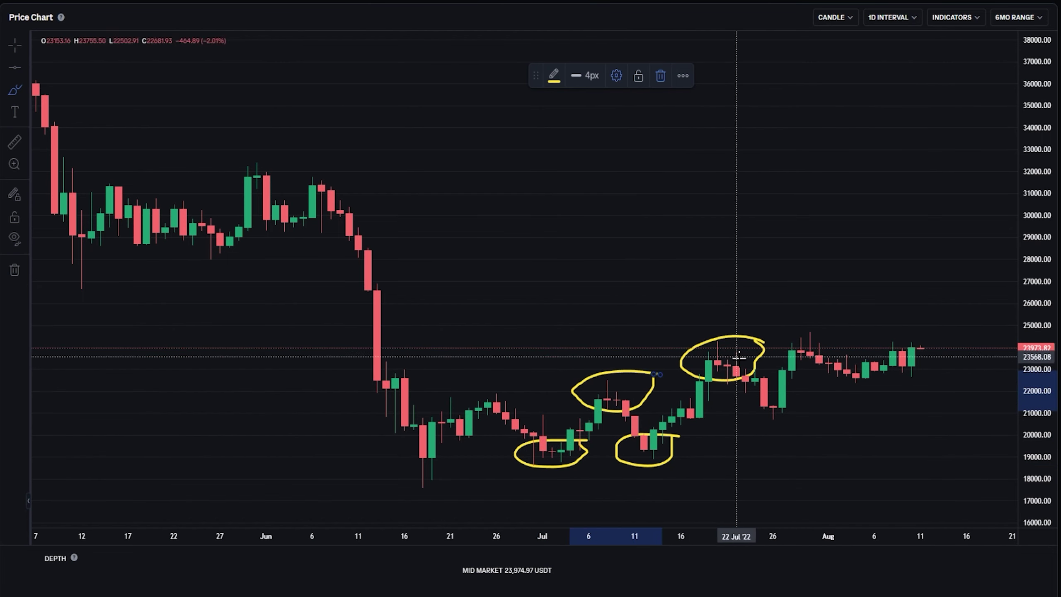
mouse_move(794, 395)
left_mouse_down()
mouse_move(757, 403)
mouse_move(785, 427)
mouse_move(798, 397)
left_mouse_up()
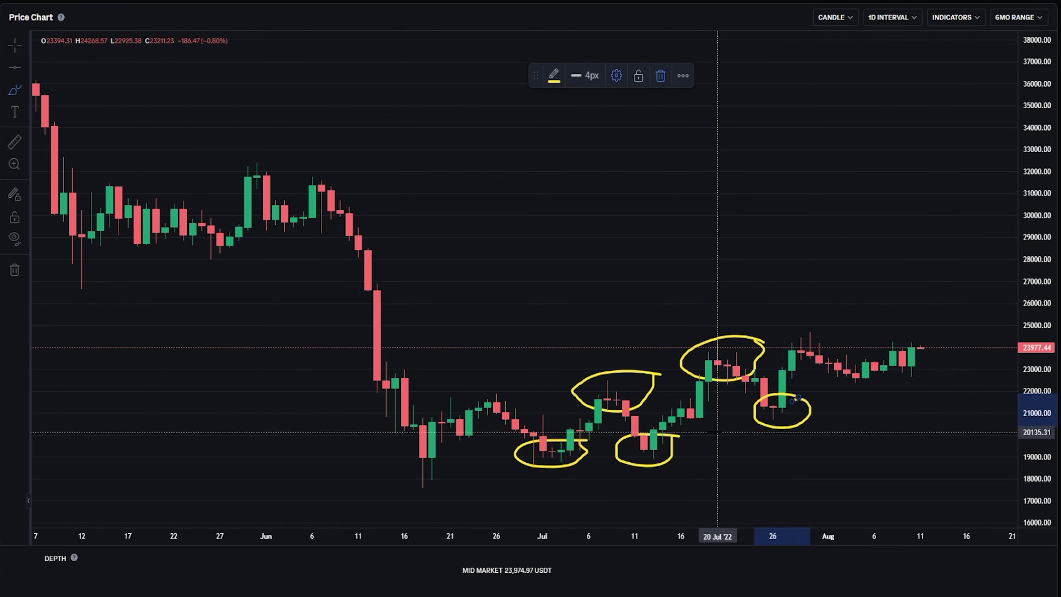
left_click_drag(679, 436, 680, 450)
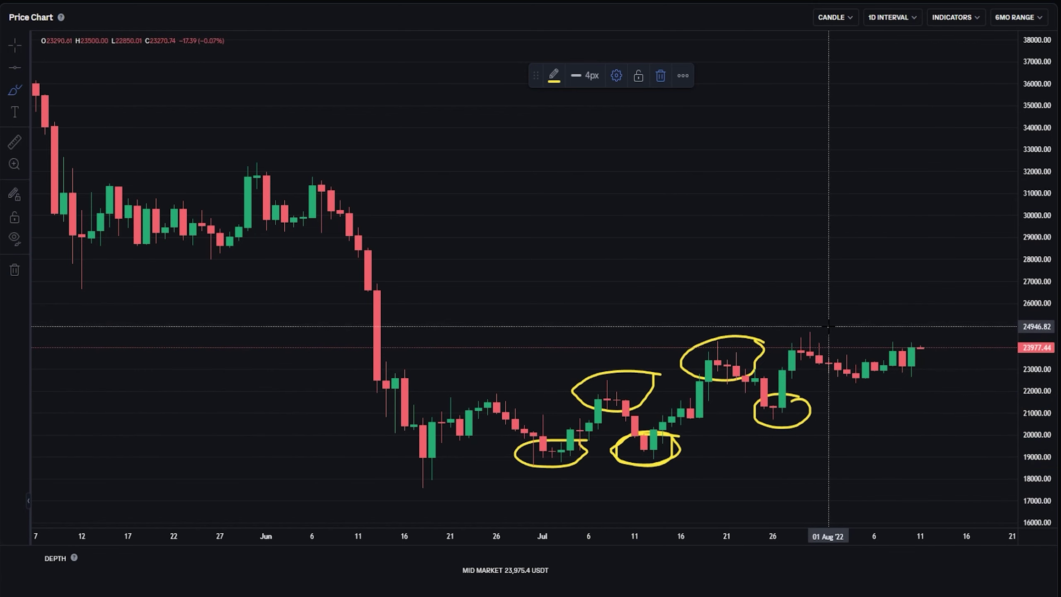
mouse_move(828, 326)
left_mouse_down()
mouse_move(785, 347)
mouse_move(825, 355)
mouse_move(820, 326)
left_mouse_up()
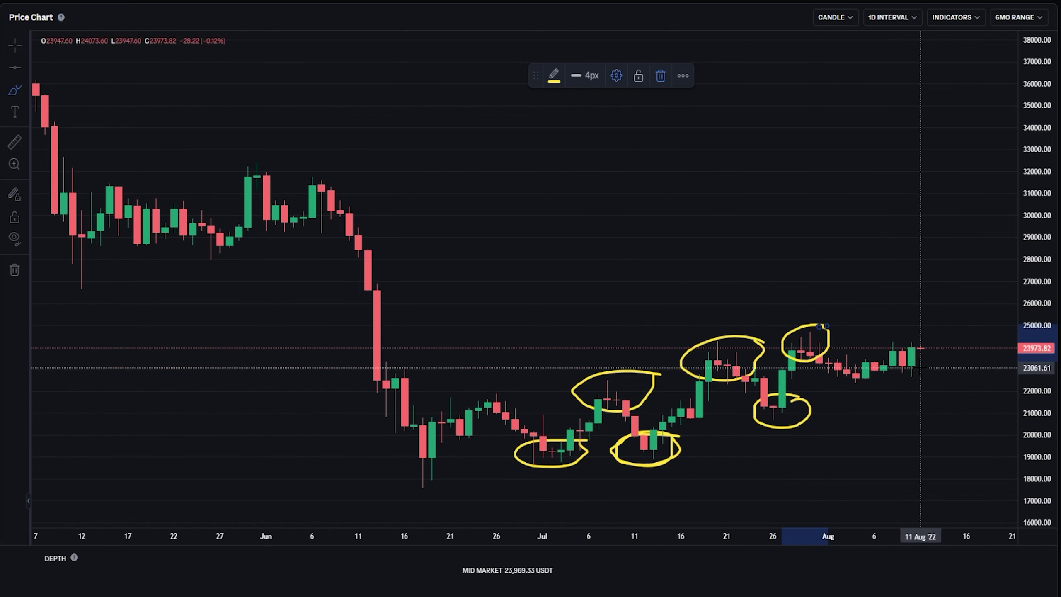
mouse_move(908, 367)
left_mouse_down()
mouse_move(930, 379)
mouse_move(912, 366)
left_mouse_up()
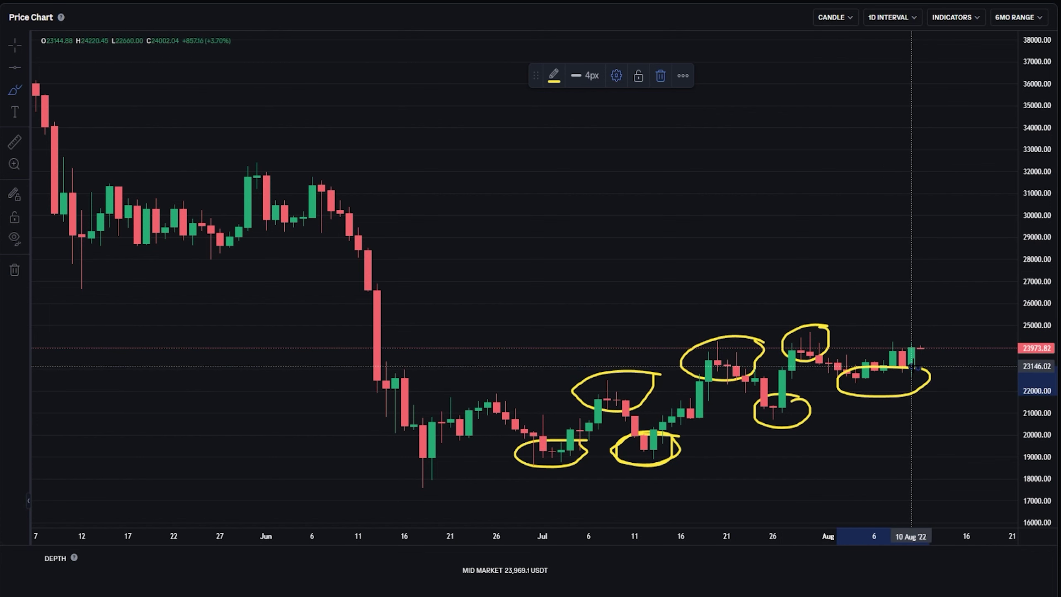
Step: Undo all the brush circles, along with an extra stroke from the 20 July high down toward the 26 July low
key("ctrl+z")
key("ctrl+z")
key("ctrl+z")
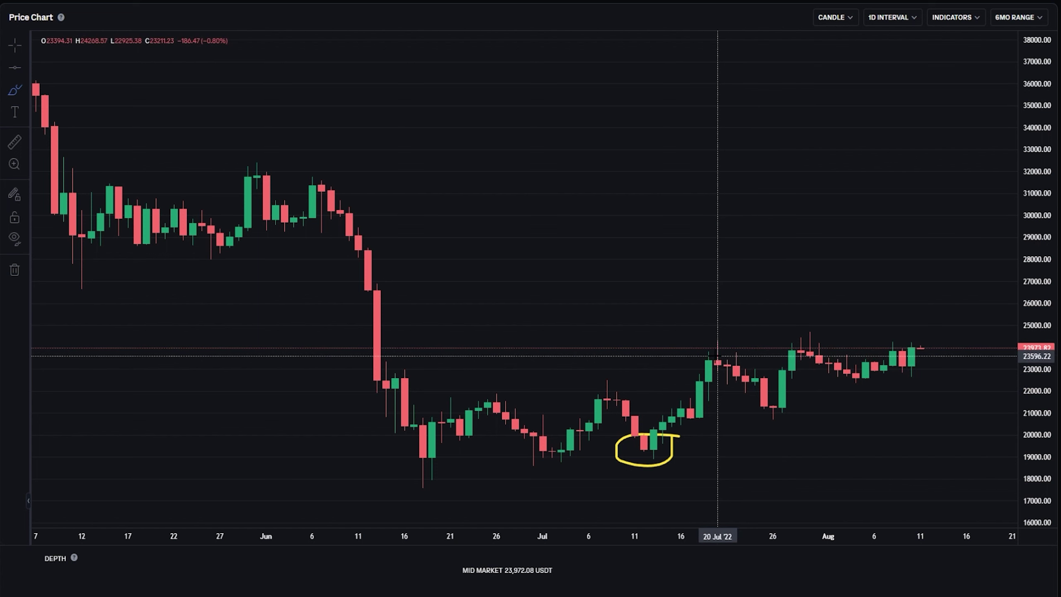
mouse_move(719, 356)
left_mouse_down()
mouse_move(737, 358)
mouse_move(772, 395)
left_mouse_up()
key("ctrl+z")
key("ctrl+z")
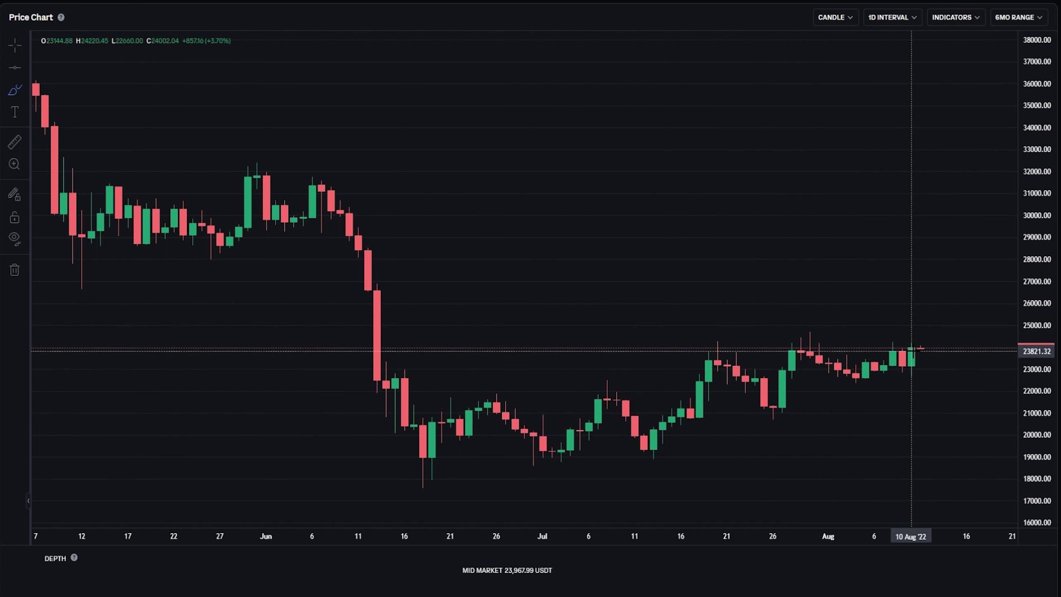
Step: Brush a rising path from the latest candle to about 29,000 USDT at 15 August, and undo it
mouse_move(919, 350)
left_mouse_down()
mouse_move(931, 344)
mouse_move(957, 238)
left_mouse_up()
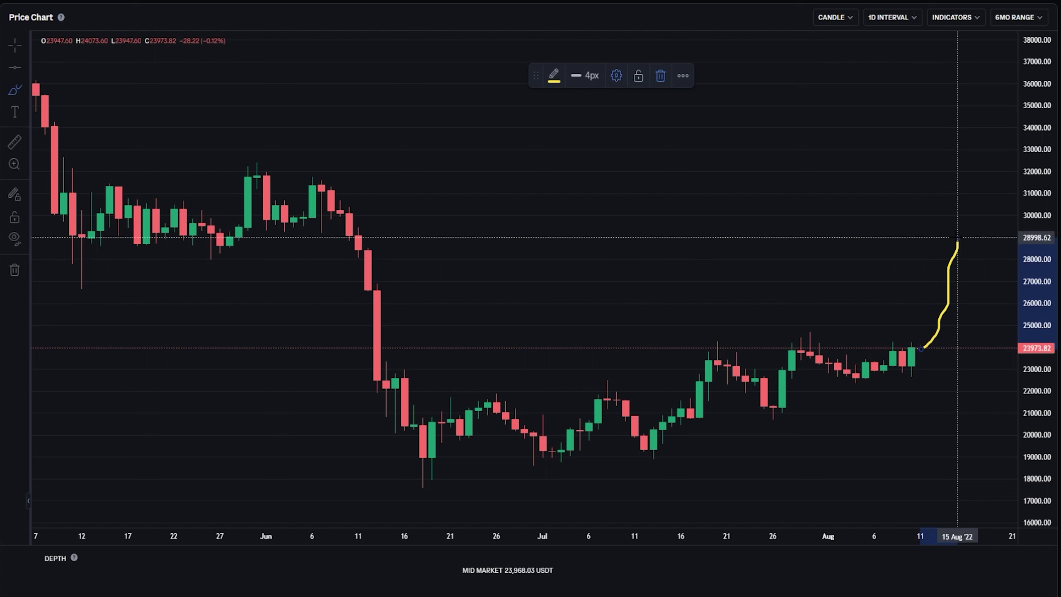
key("ctrl+z")
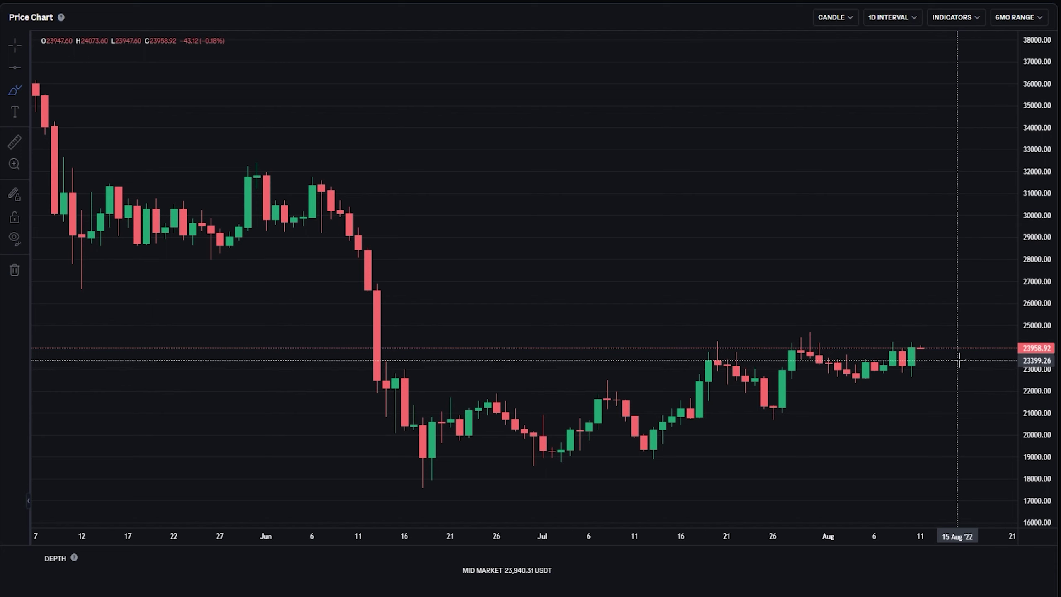
Step: Mark about 23,371 USDT on the price chart with a horizontal line, and set the buy order's limit price to 23371 USDT
left_click(15, 68)
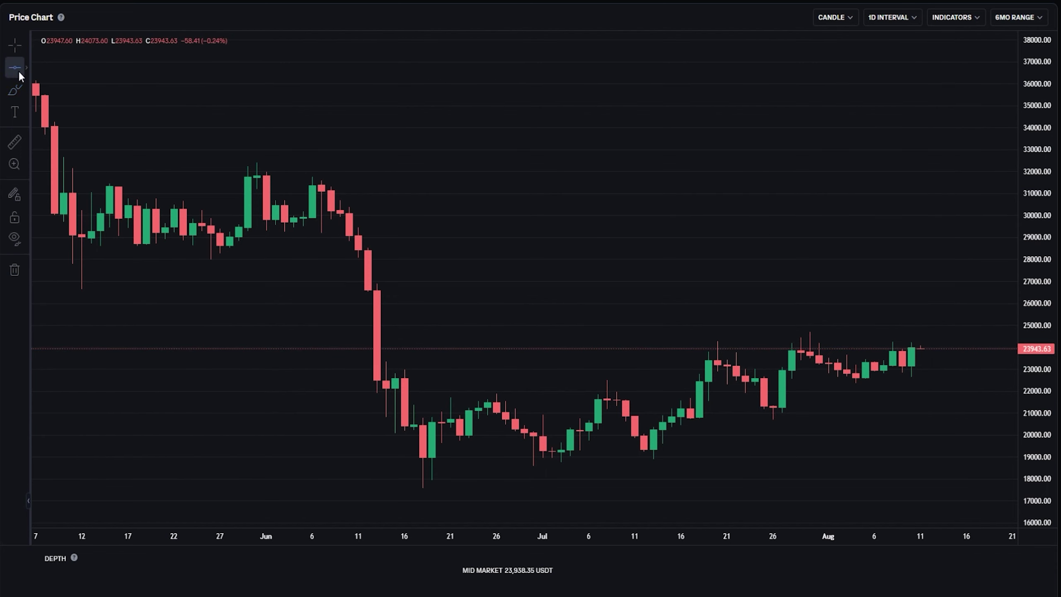
left_click(962, 361)
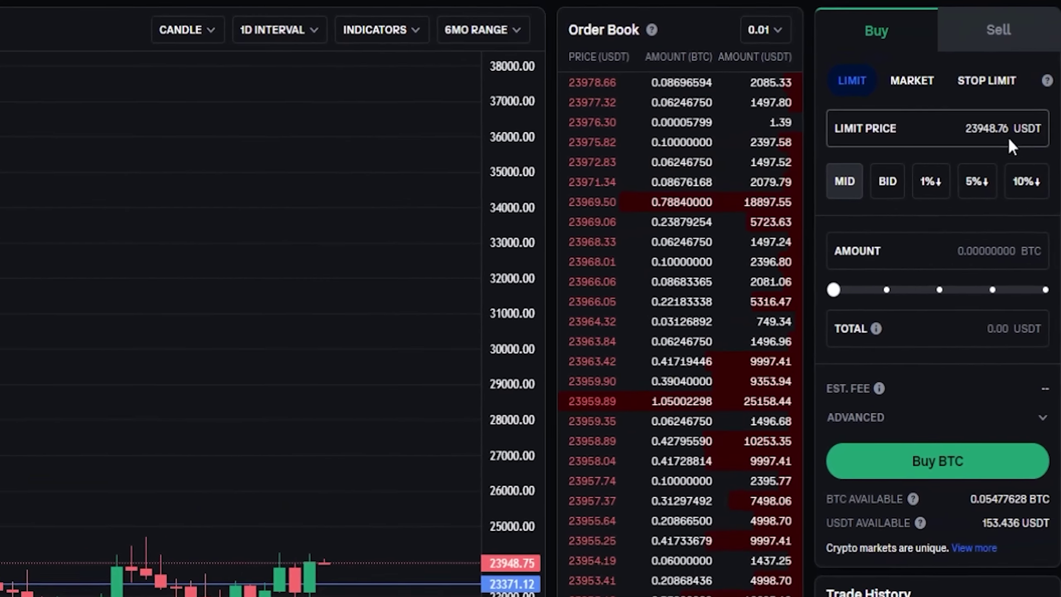
left_click_drag(948, 128, 1005, 126)
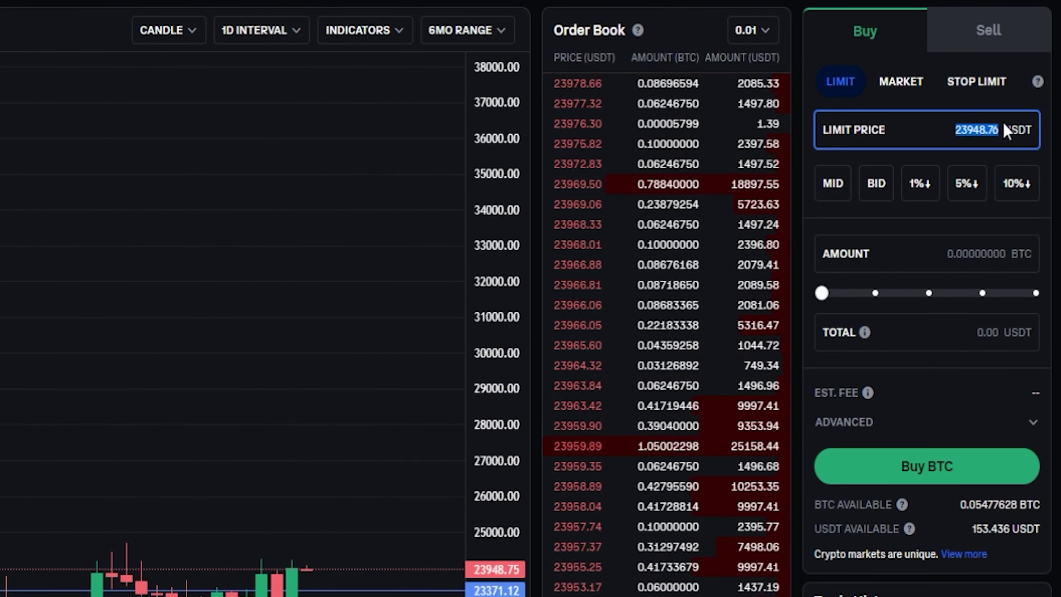
type("23")
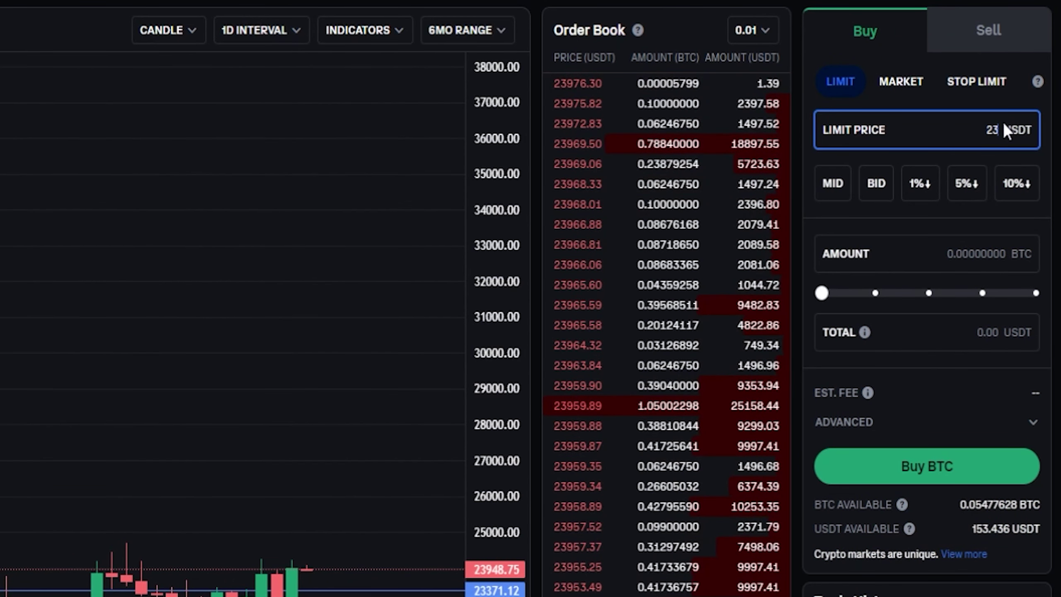
type("371")
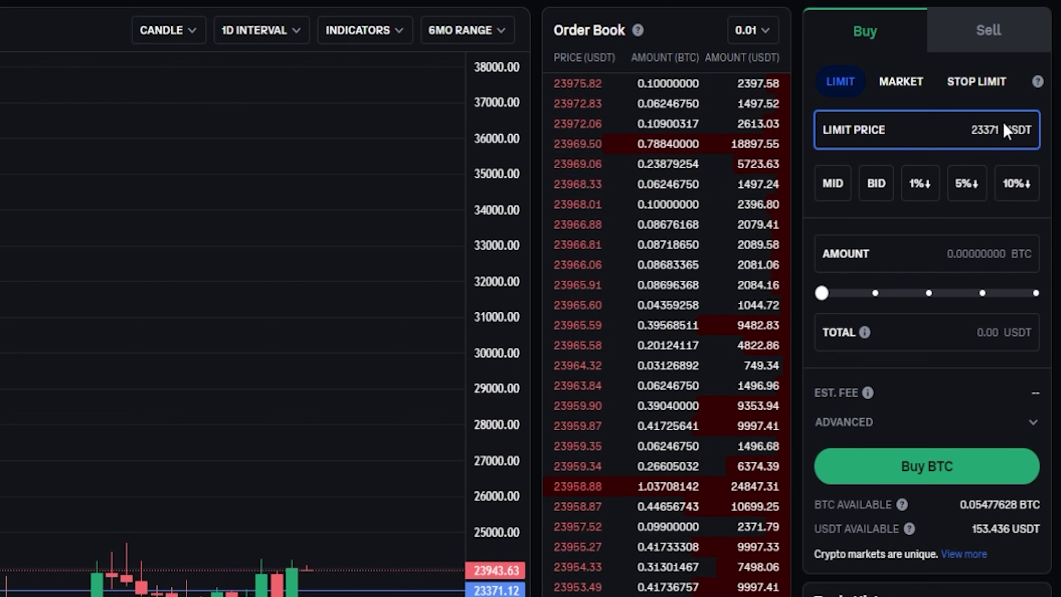
key("Tab")
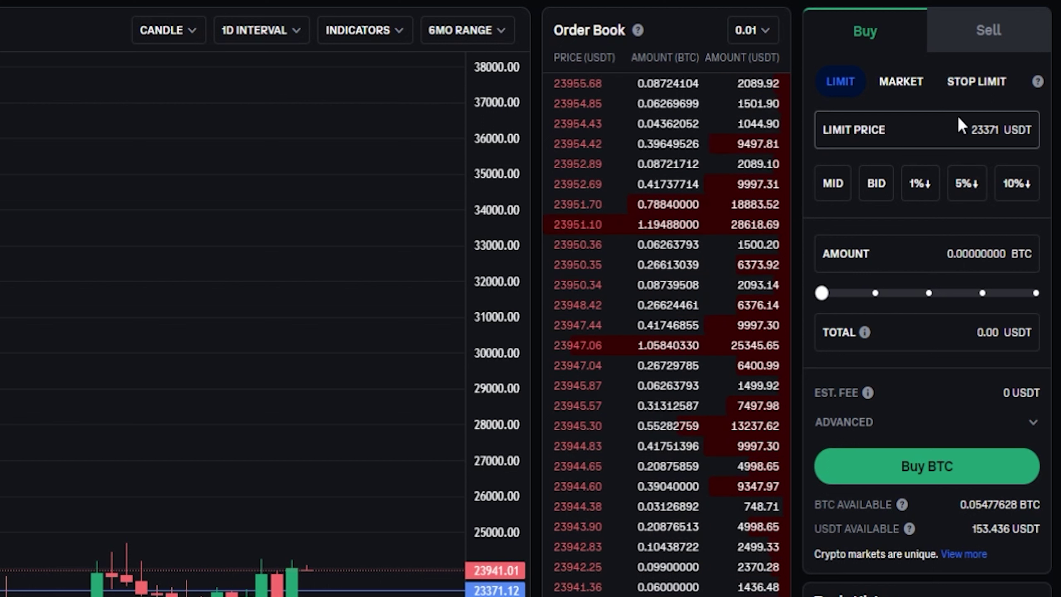
Step: Try sizing the buy order by a 0.005 BTC amount, a 100 USDT total and the slider's halfway mark
left_click(850, 252)
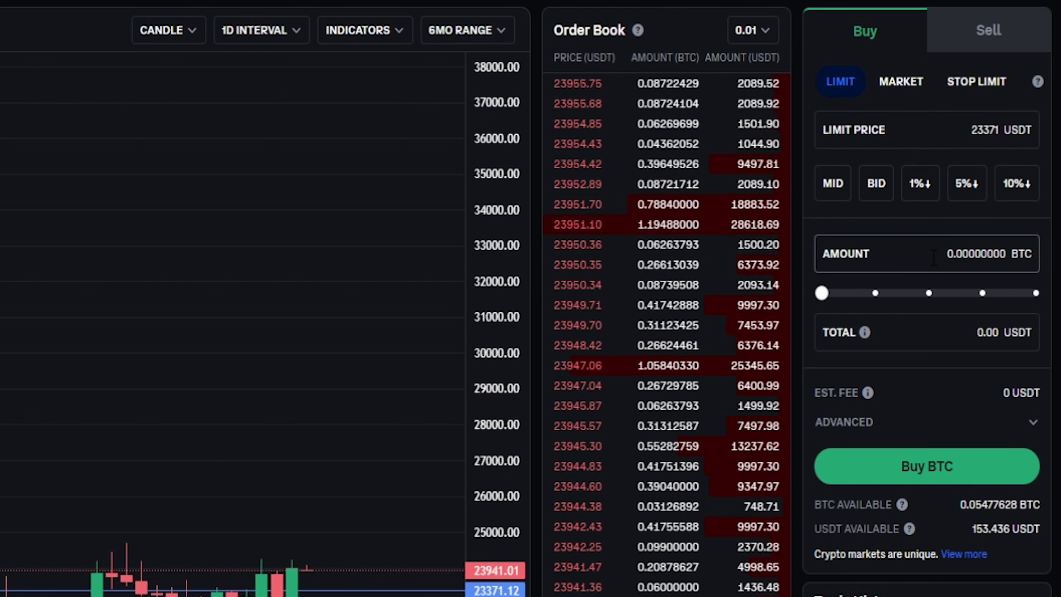
left_click_drag(934, 257, 1009, 253)
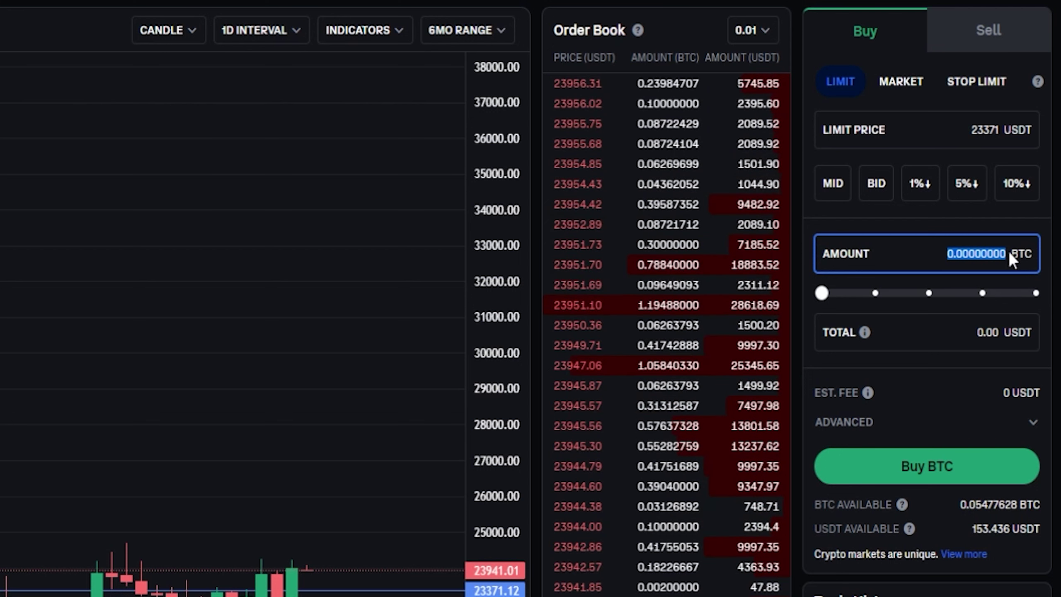
type("0.005")
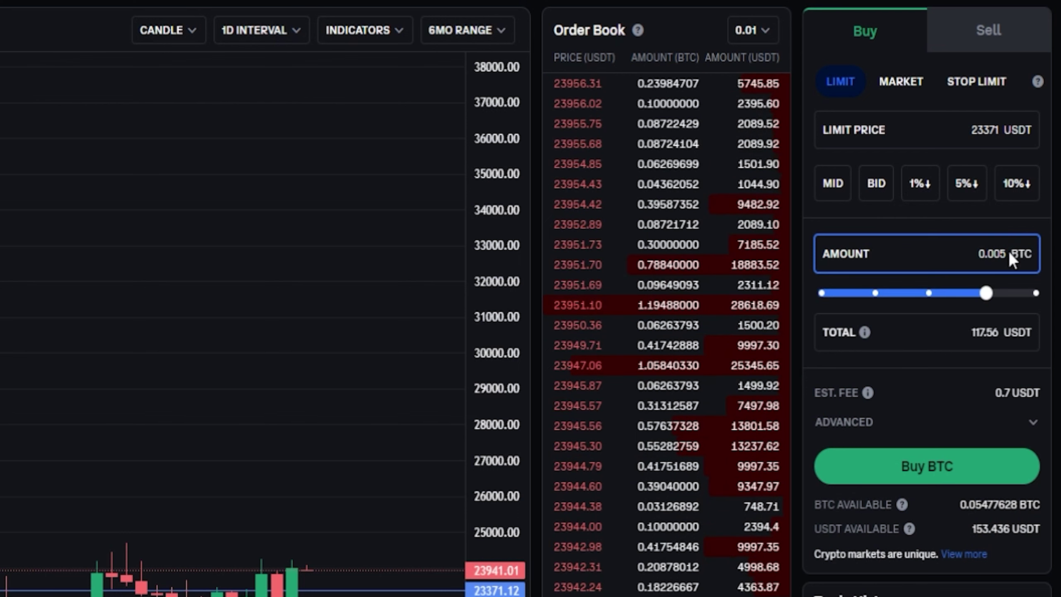
left_click(935, 331)
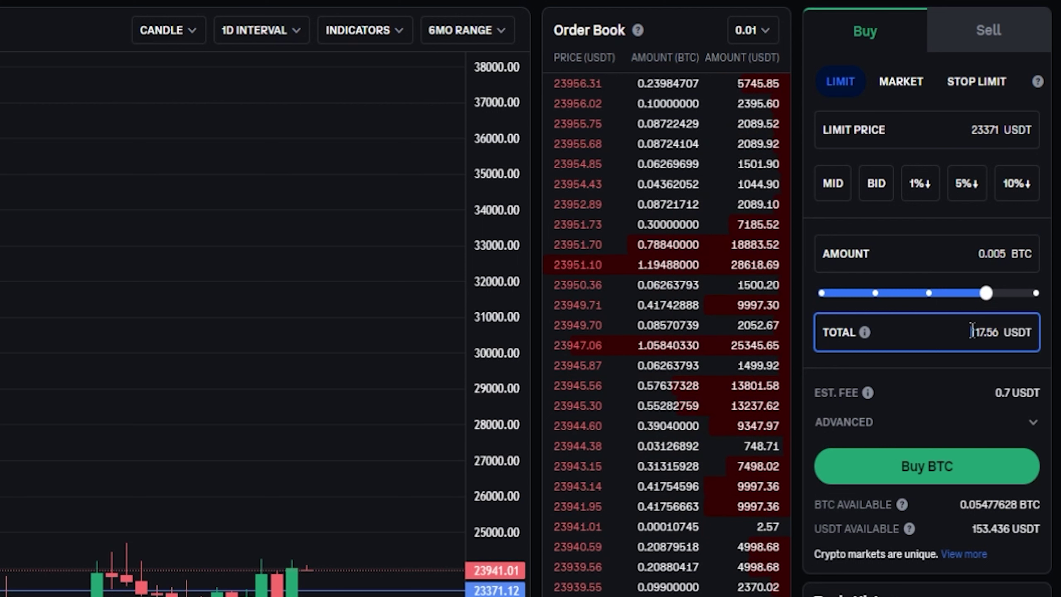
left_click_drag(970, 332, 1017, 341)
type("100")
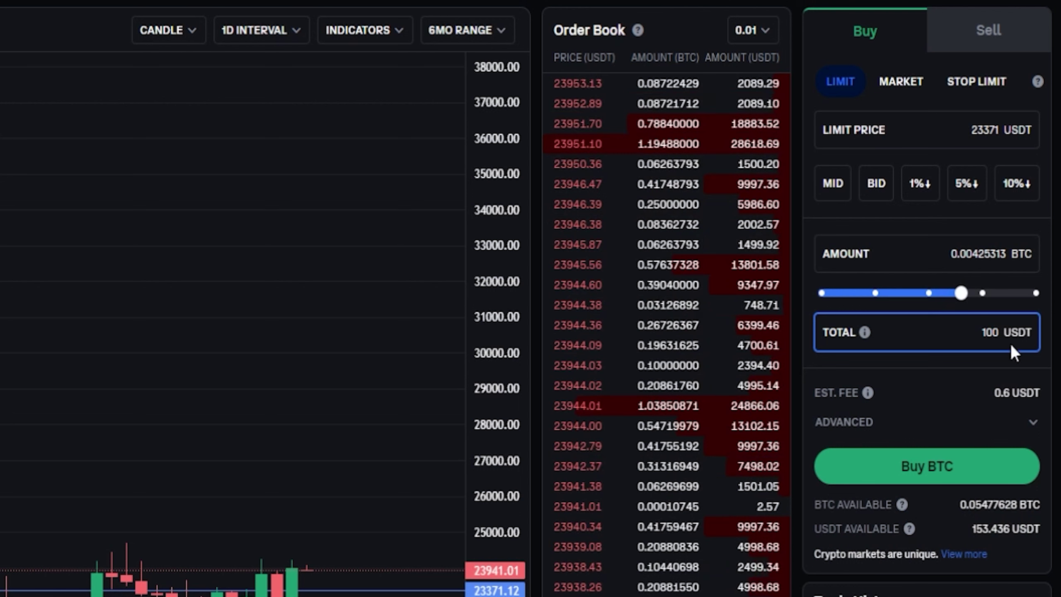
left_click_drag(960, 295, 930, 297)
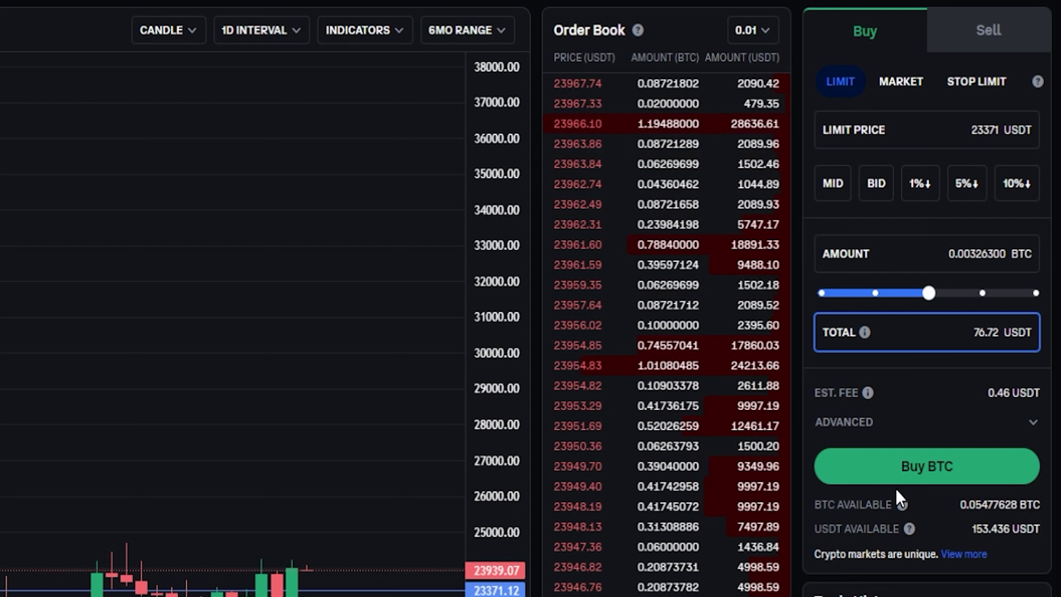
Step: Check the available BTC and USDT balances, and set the buy order's total to 100 USDT
left_click_drag(959, 504, 1038, 505)
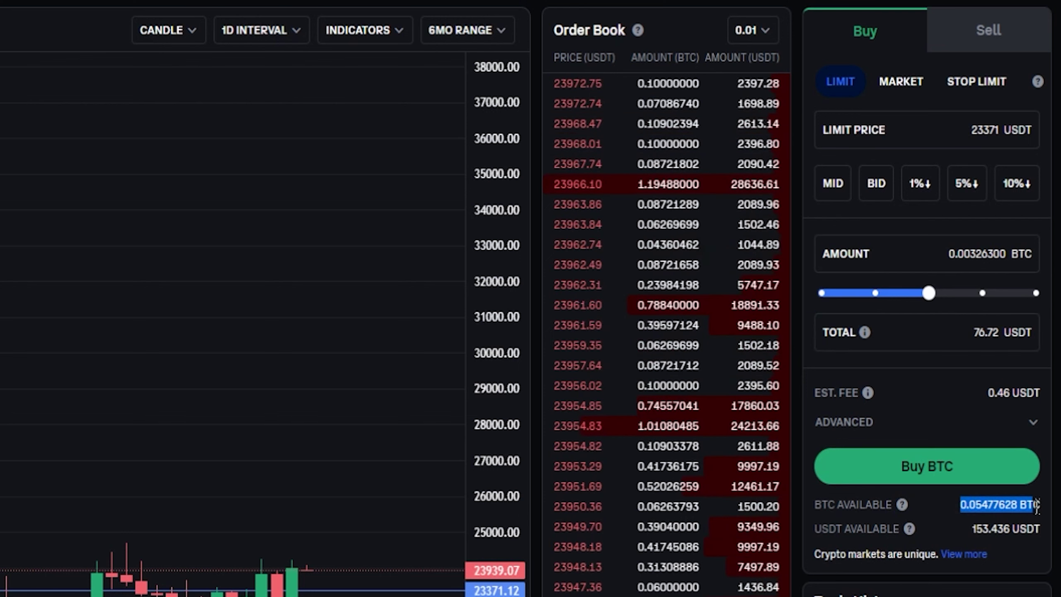
left_click(964, 532)
left_click_drag(964, 531, 1040, 532)
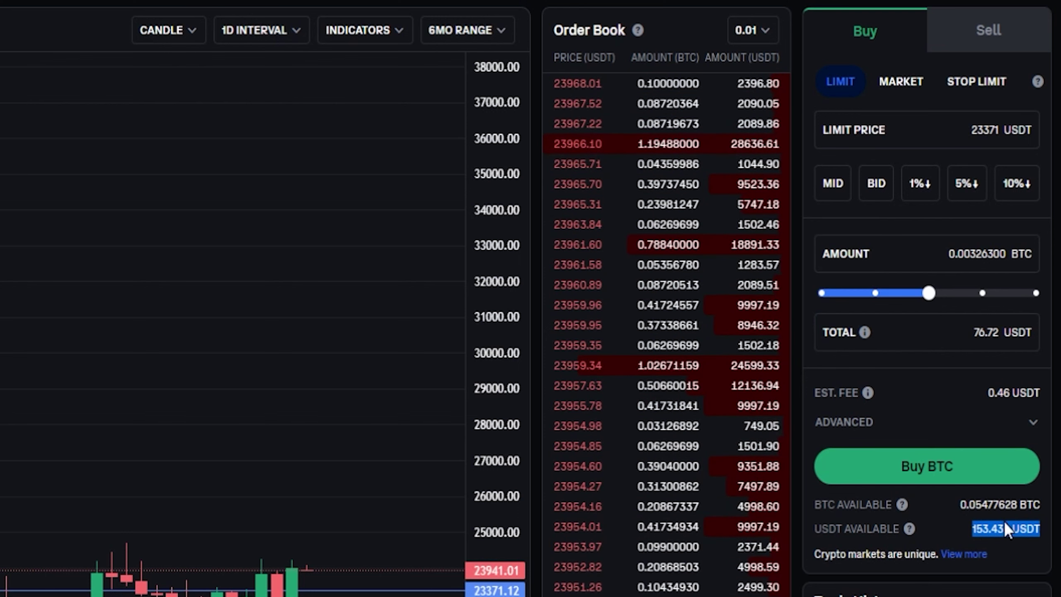
double_click(986, 332)
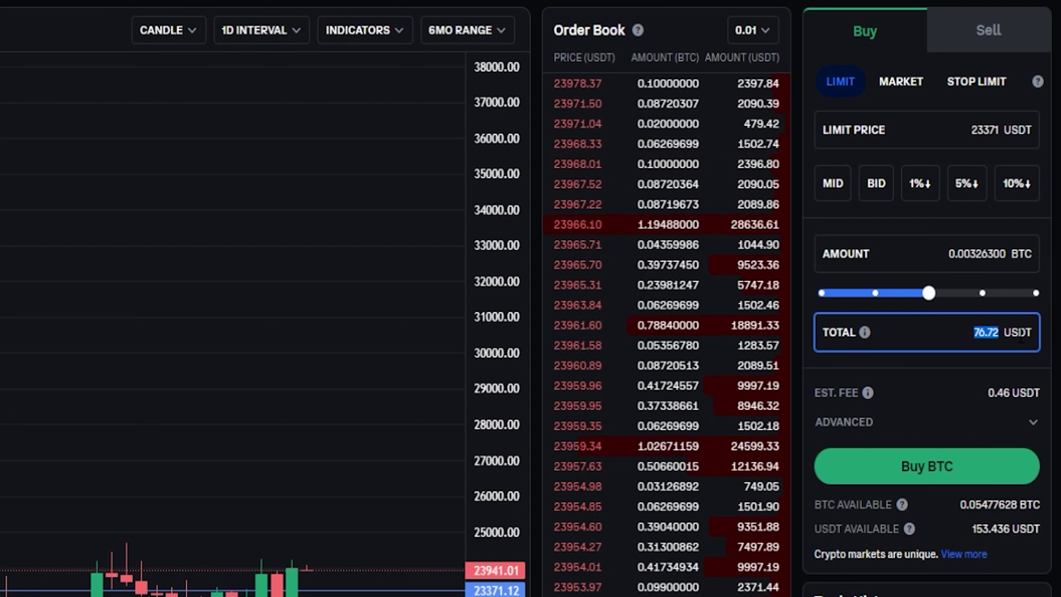
type("100")
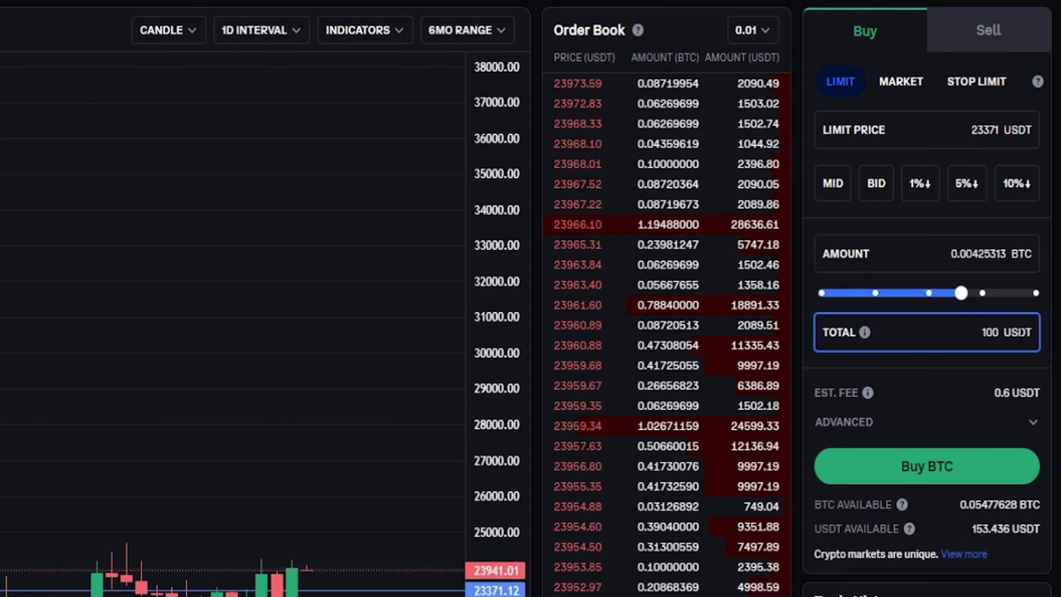
Step: Set the limit order's execution to Post Only and submit the BTC buy order
left_click(857, 427)
left_click_drag(885, 453, 811, 463)
left_click(812, 463)
left_click(950, 459)
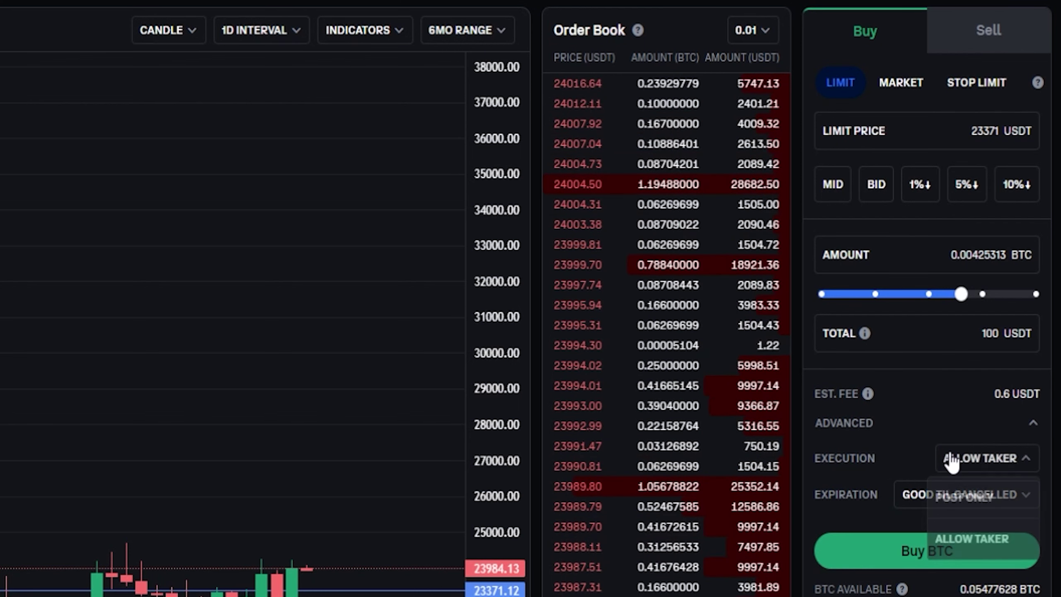
left_click(945, 496)
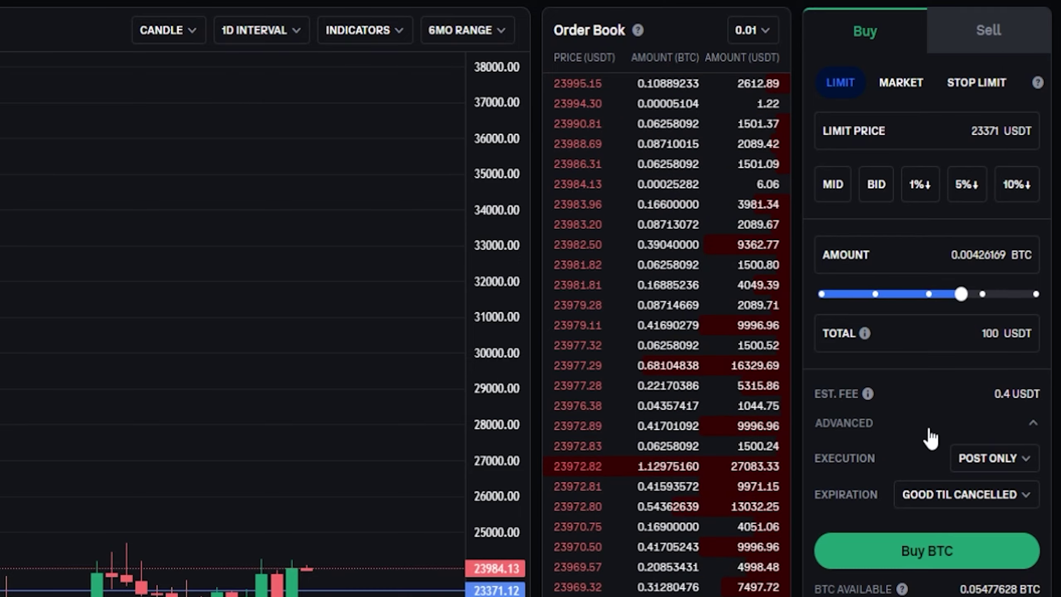
left_click(911, 548)
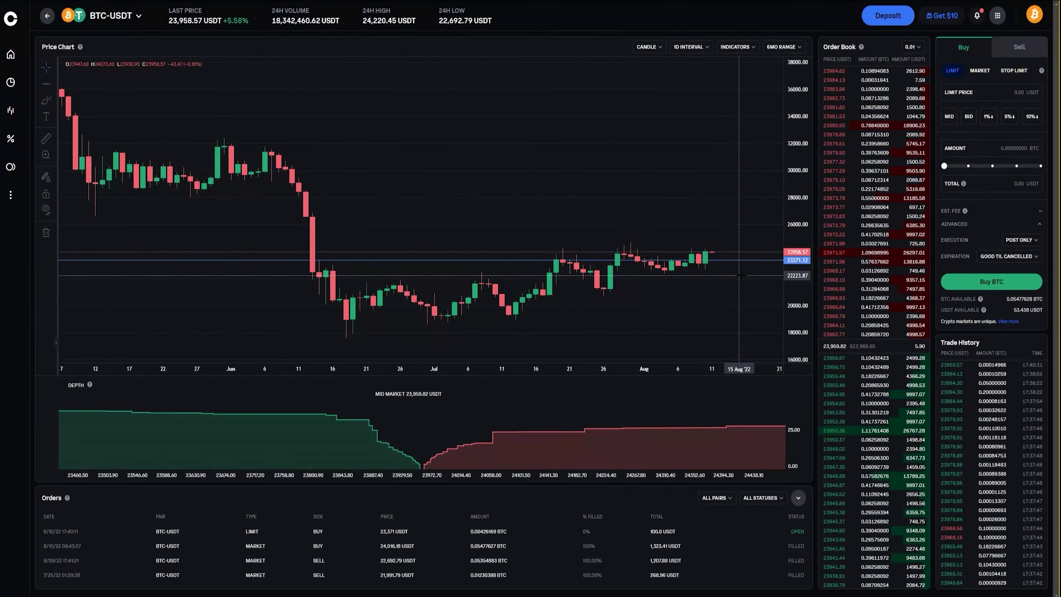
Step: Brush a short path from the latest candle down to the horizontal line, and circle the point where they meet around 12 August
left_click(46, 102)
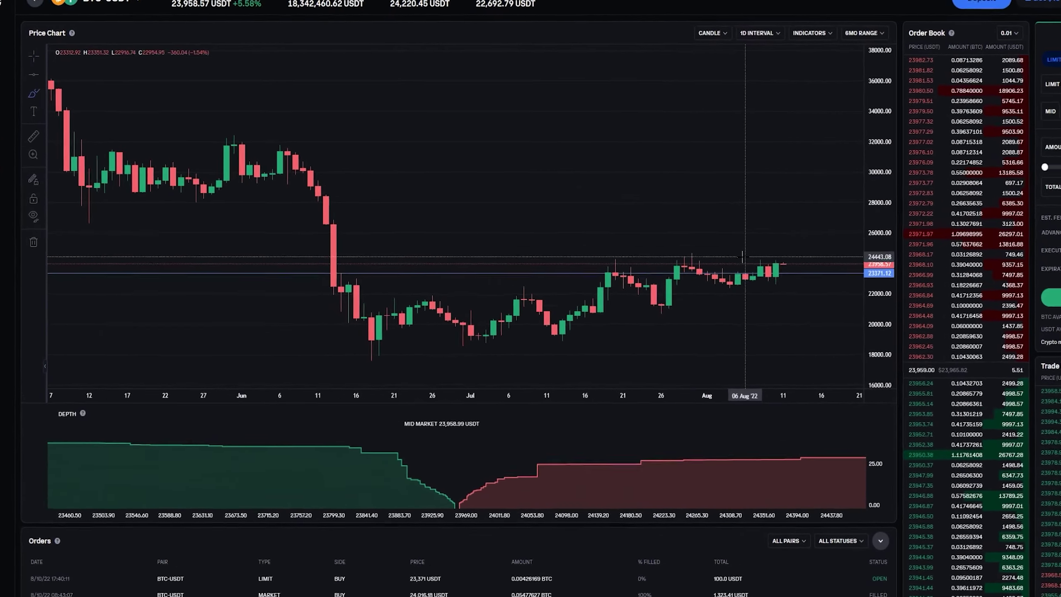
left_click(785, 264)
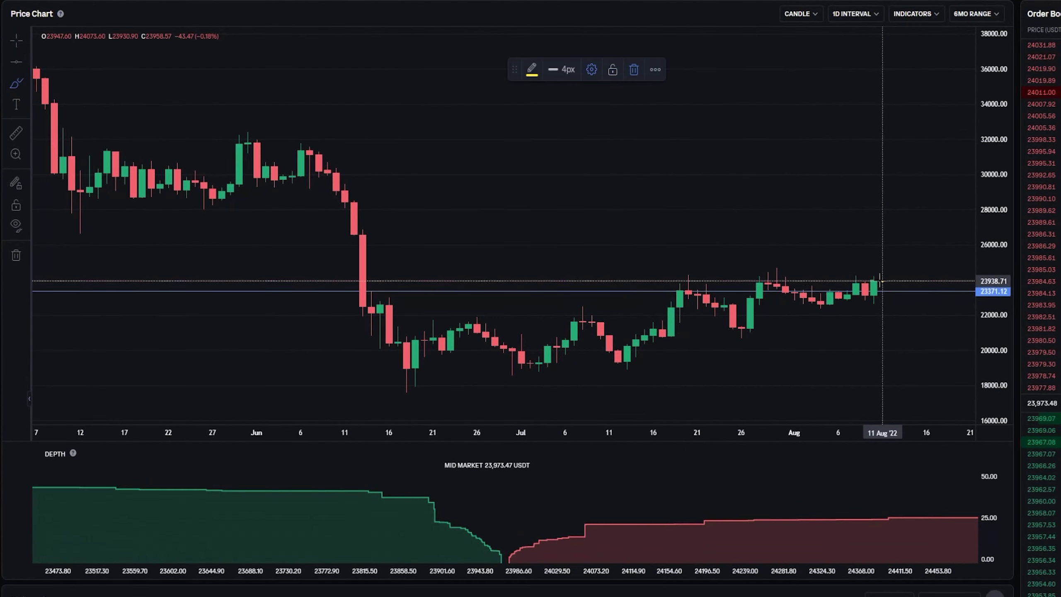
left_click(892, 294)
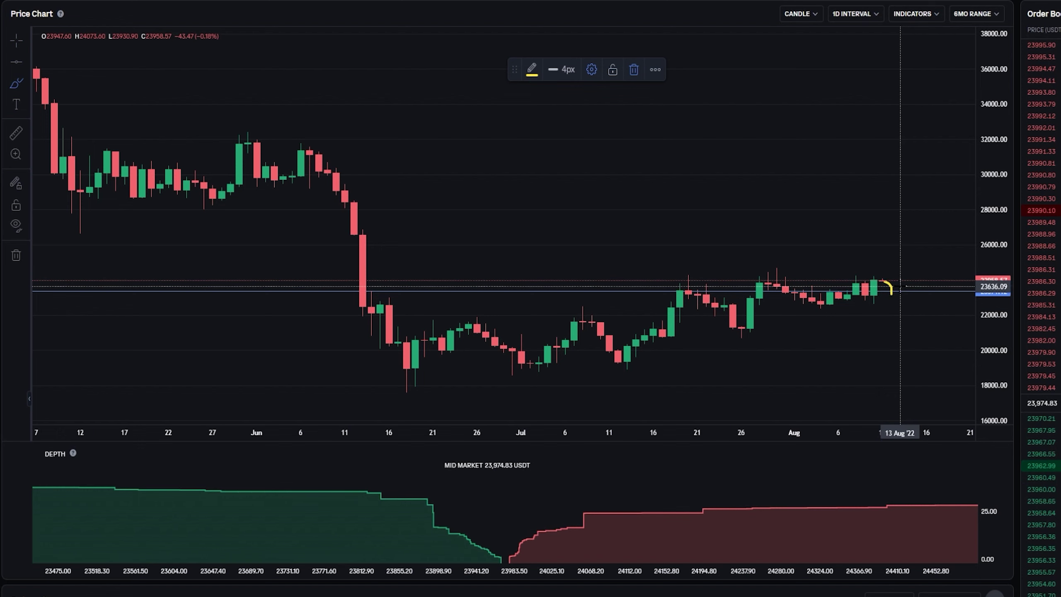
mouse_move(900, 286)
left_mouse_down()
mouse_move(881, 298)
mouse_move(875, 288)
mouse_move(891, 287)
left_mouse_up()
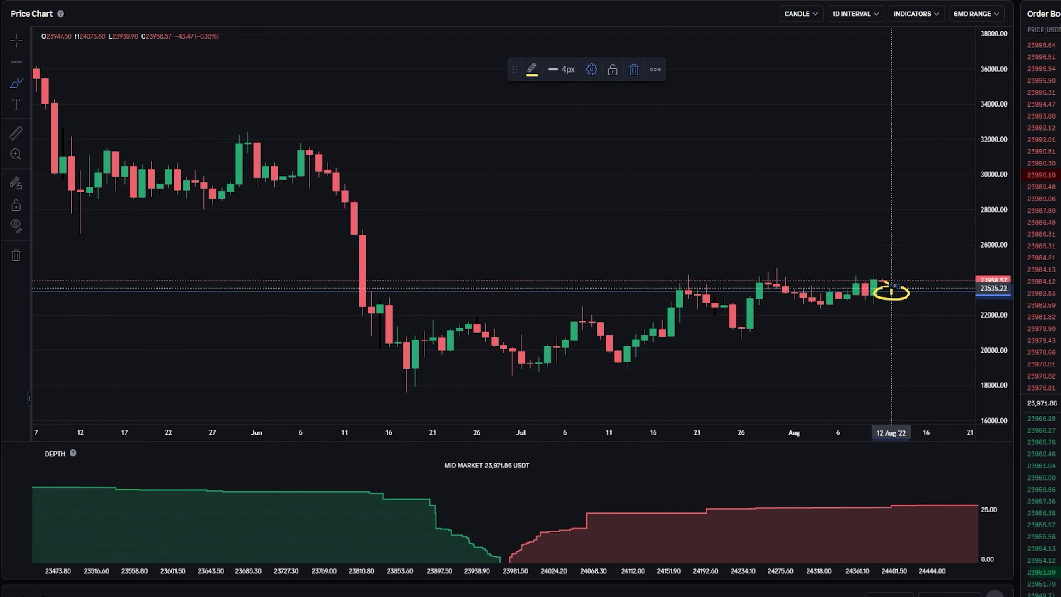
Step: Review the orders list and its status column, open the details of the open limit buy order, and cancel that order
scroll(892, 293, "down", 3)
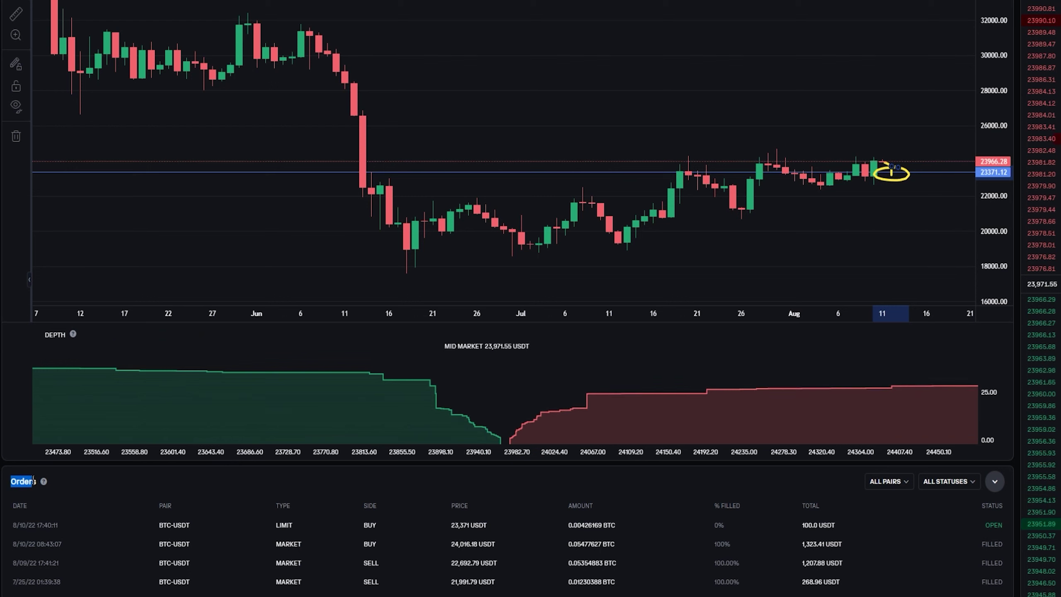
left_click_drag(34, 481, 40, 482)
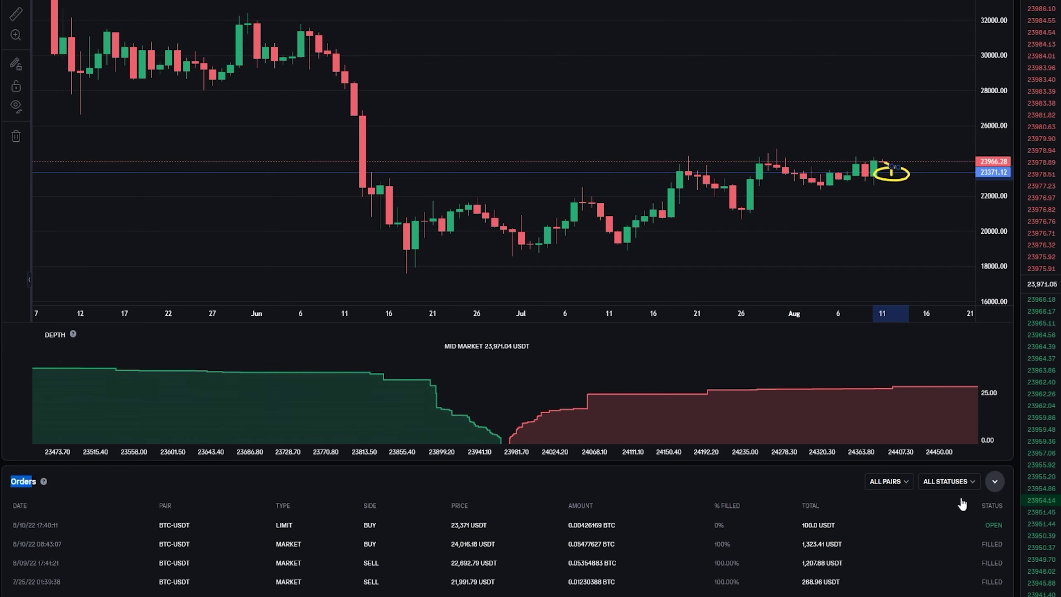
left_click_drag(980, 505, 1006, 509)
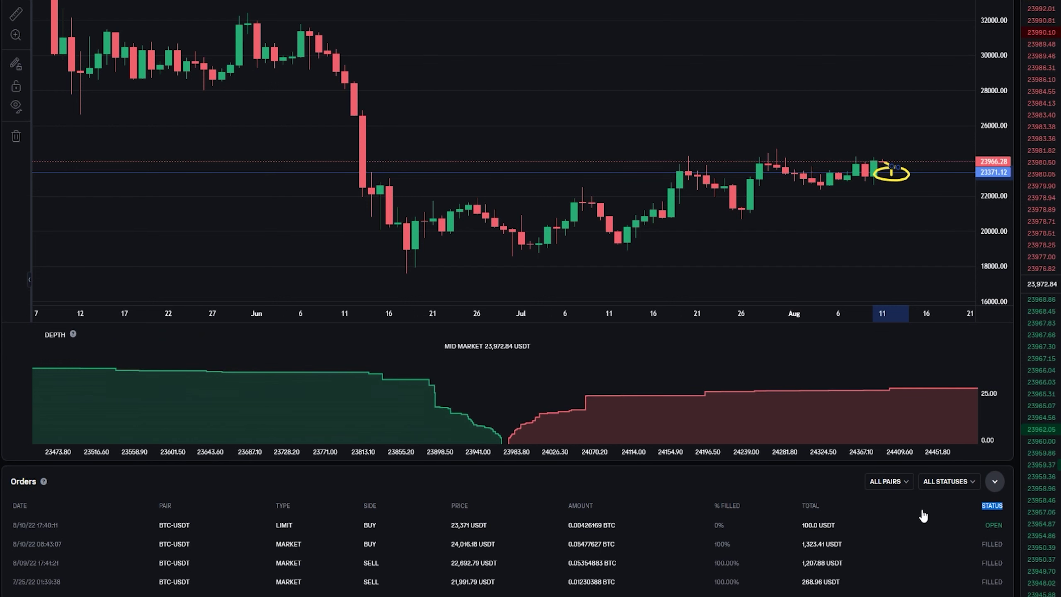
left_click(991, 526)
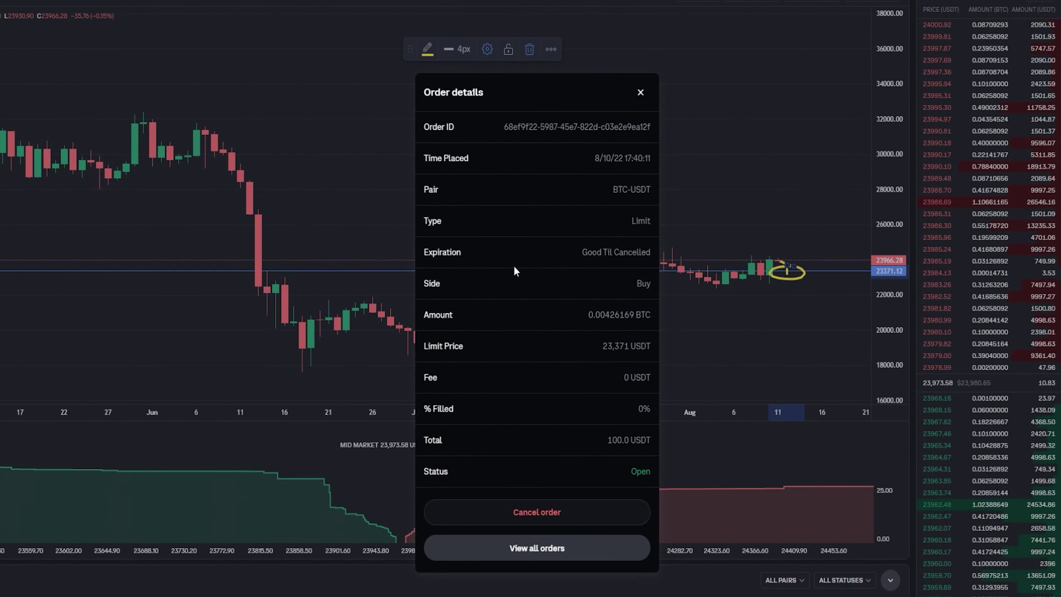
left_click(551, 506)
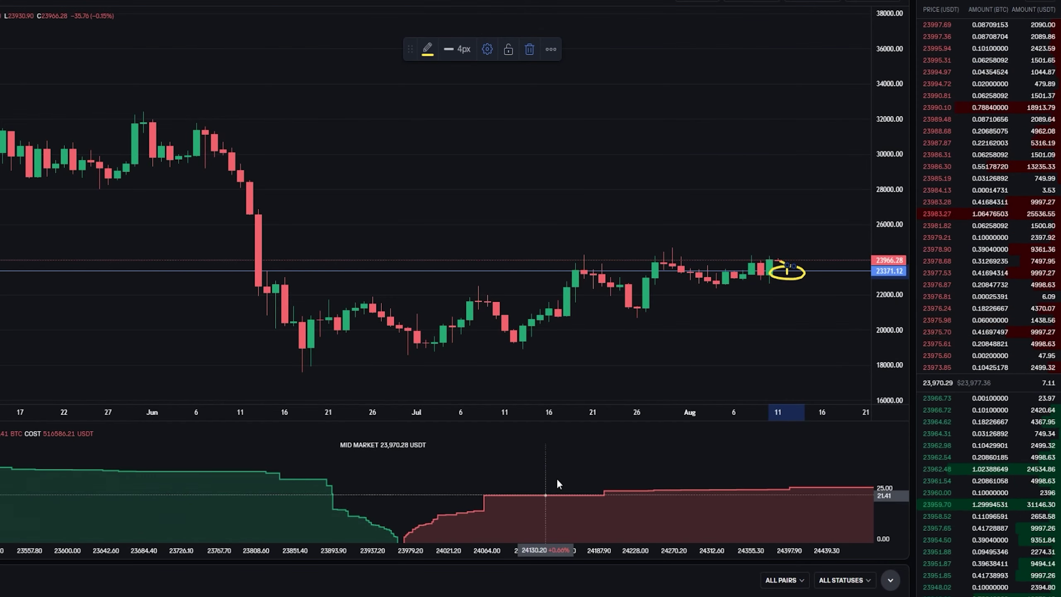
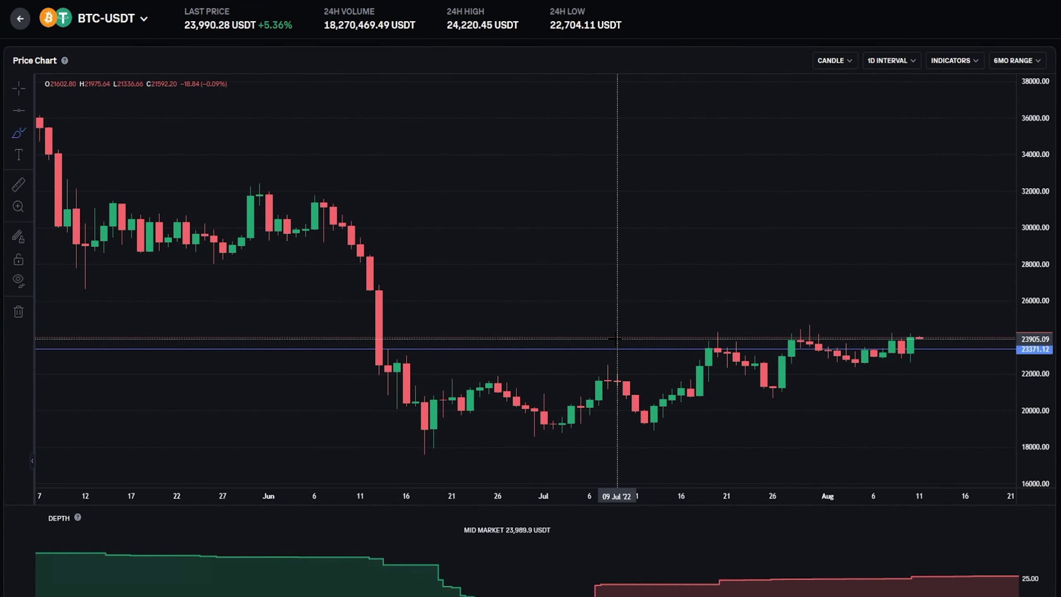
Step: Circle the 12 May low near 26,700 USDT and the same level in mid-June with the Brush, and remove both circles
scroll(848, 379, "down", 3)
scroll(840, 378, "up", 2)
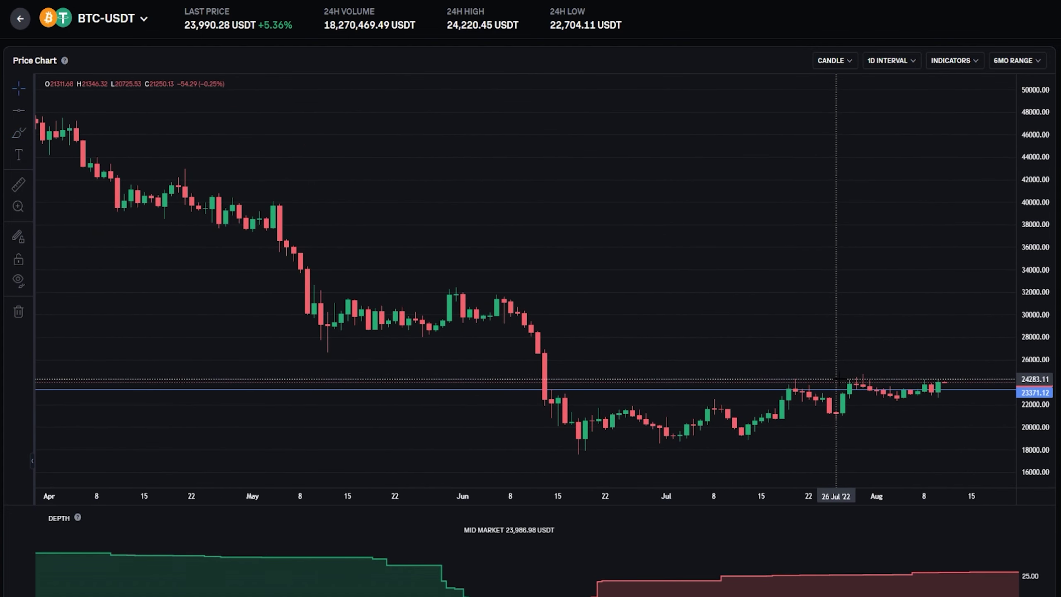
scroll(839, 381, "up", 1)
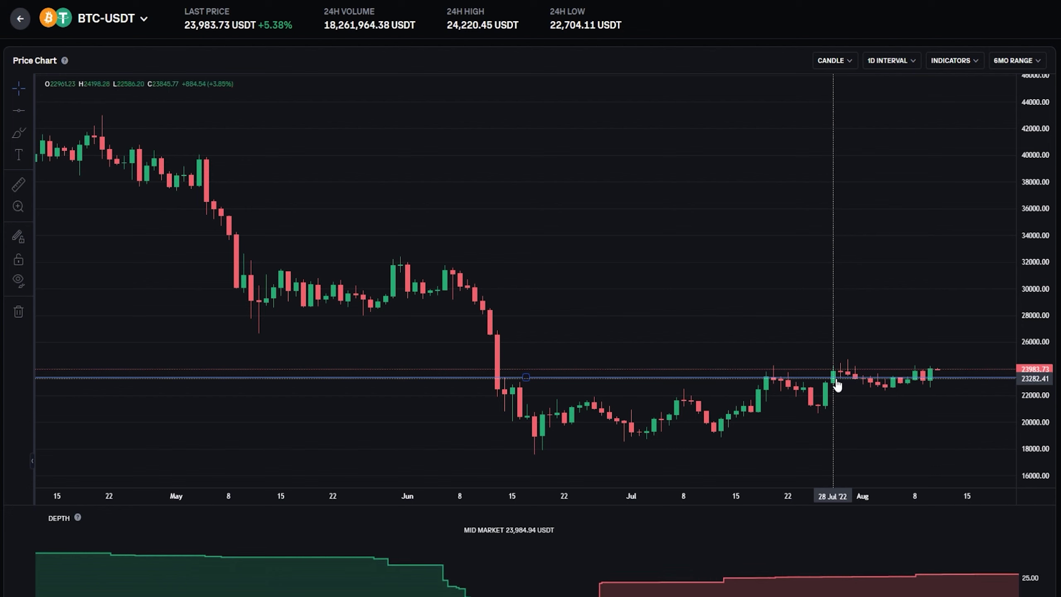
left_click_drag(836, 382, 836, 380)
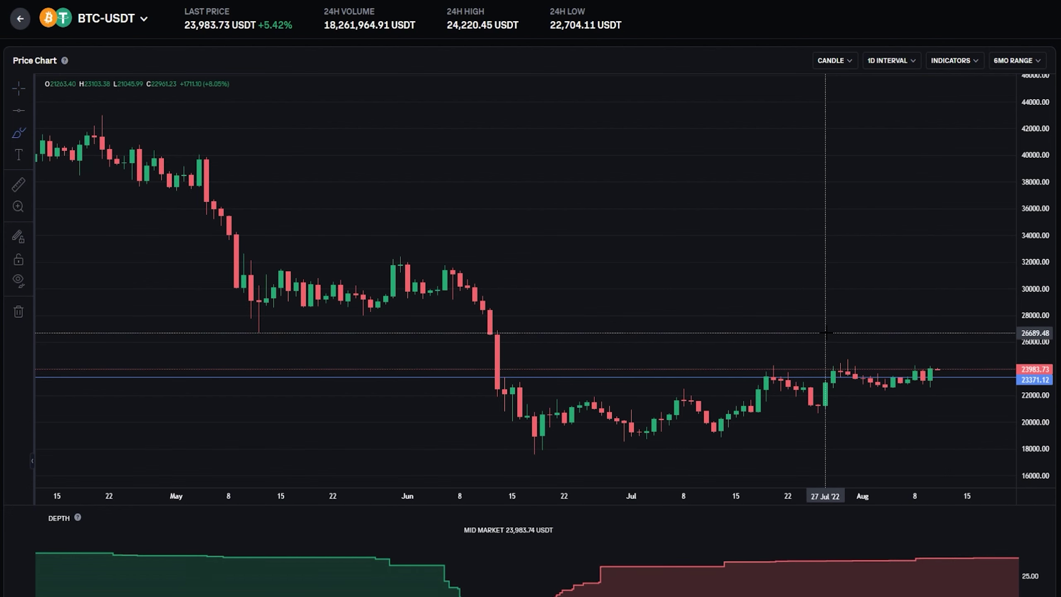
left_click_drag(279, 330, 280, 333)
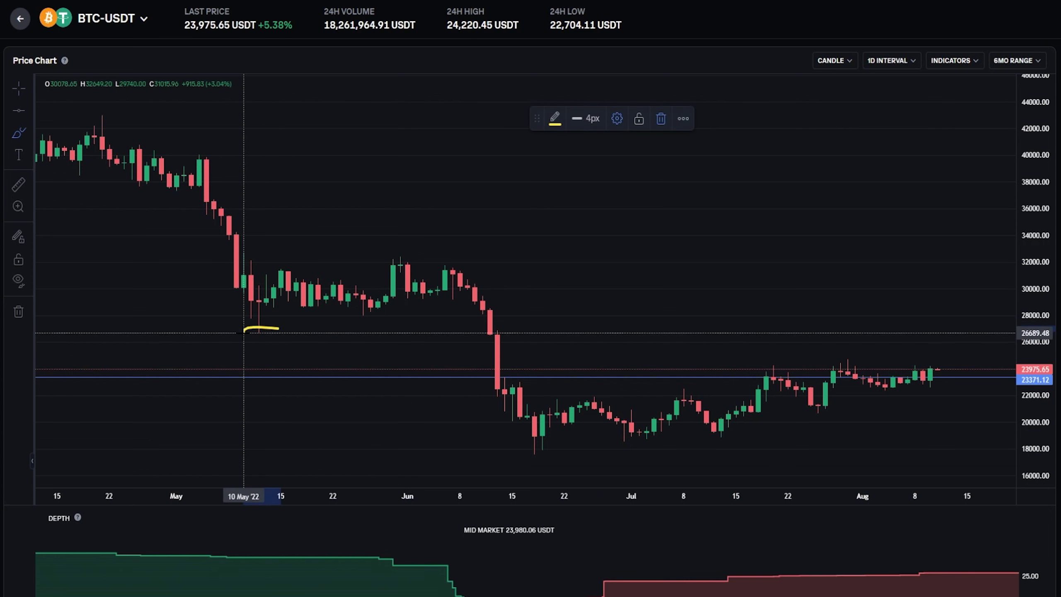
mouse_move(520, 325)
left_mouse_down()
mouse_move(476, 332)
mouse_move(510, 338)
left_mouse_up()
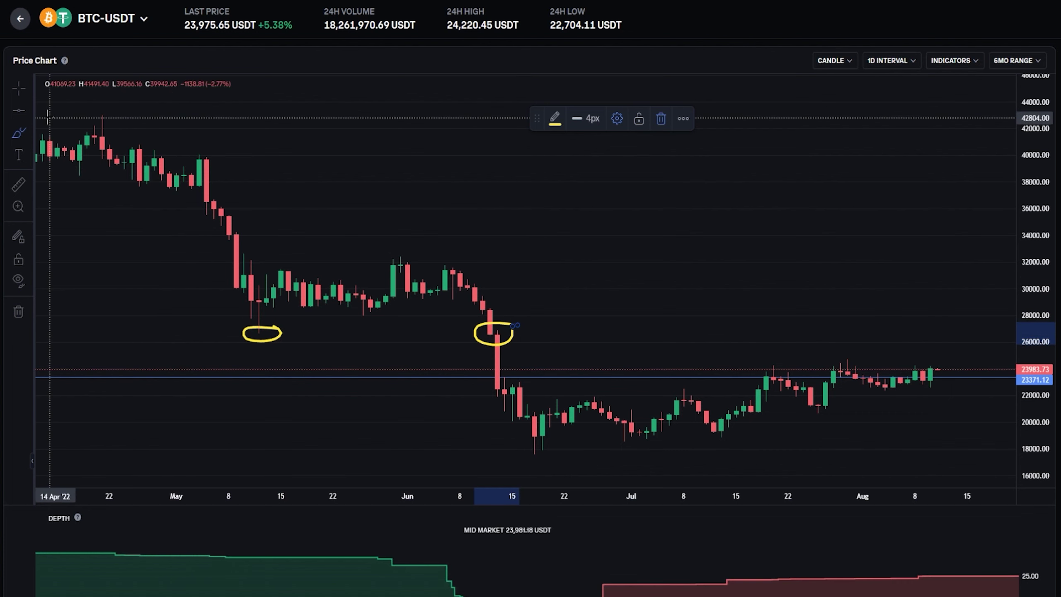
left_click(18, 311)
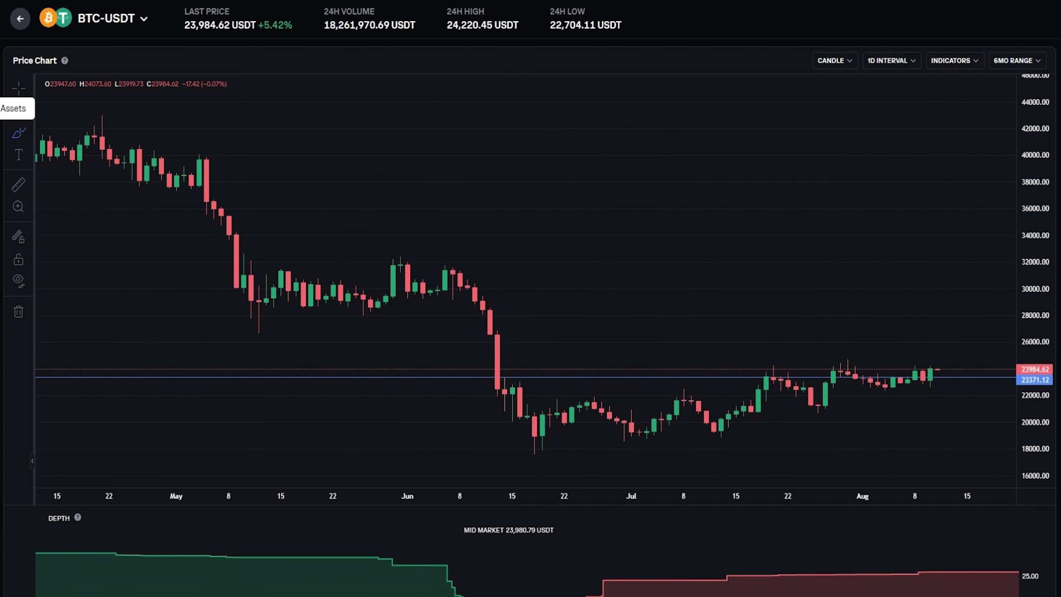
Step: Add a horizontal line at about 26,551 USDT, and brush a circle on it around 12 August with a path rising from the latest candle
left_click(18, 110)
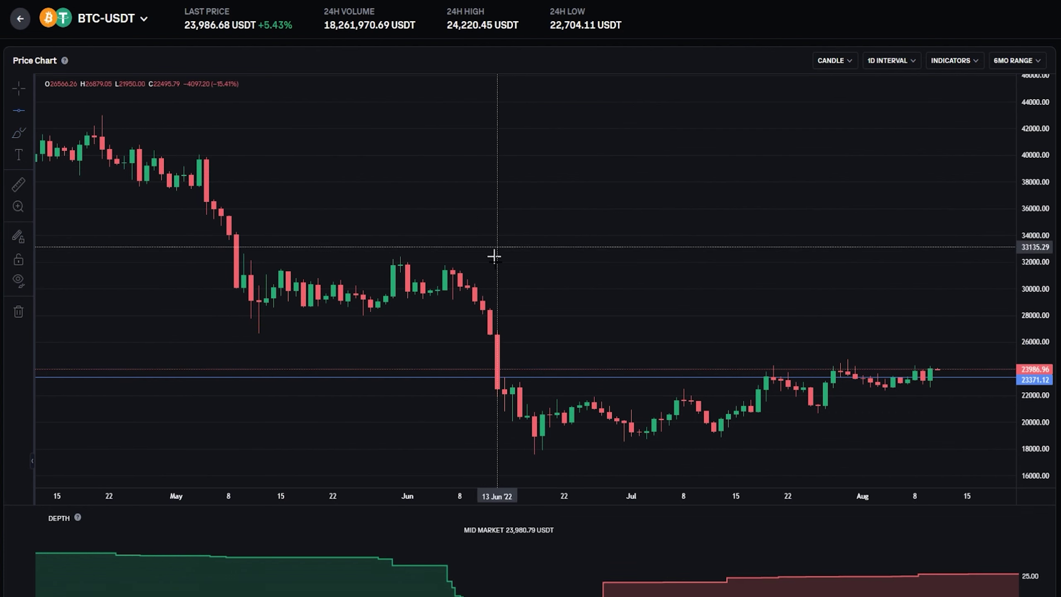
left_click(509, 335)
right_click(541, 217)
left_click(540, 201)
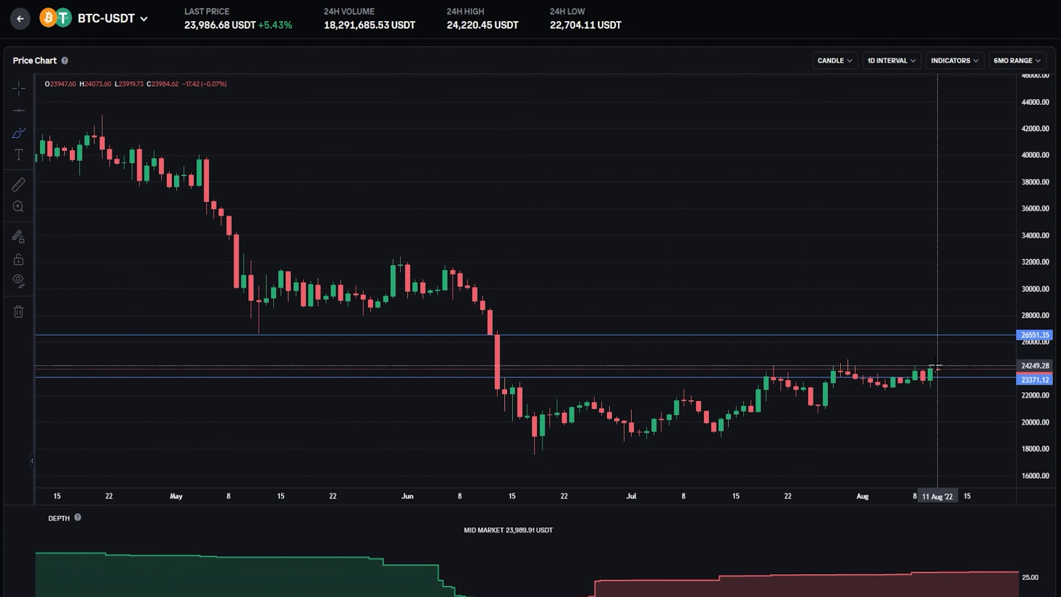
mouse_move(958, 324)
left_mouse_down()
mouse_move(931, 322)
mouse_move(941, 349)
mouse_move(954, 325)
left_mouse_up()
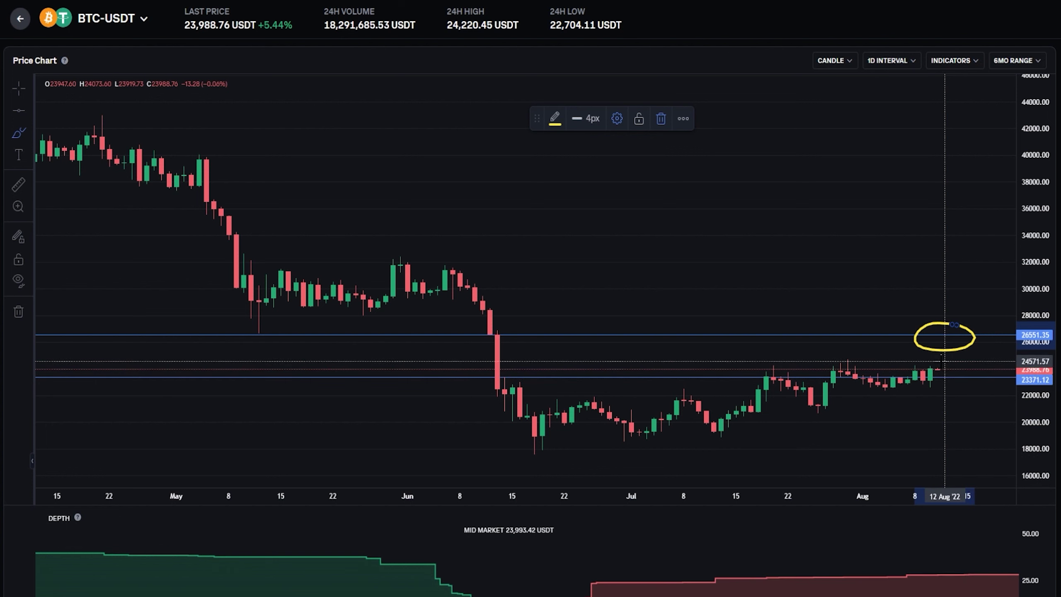
mouse_move(931, 369)
left_mouse_down()
mouse_move(952, 334)
mouse_move(977, 364)
mouse_move(966, 493)
mouse_move(968, 470)
left_mouse_up()
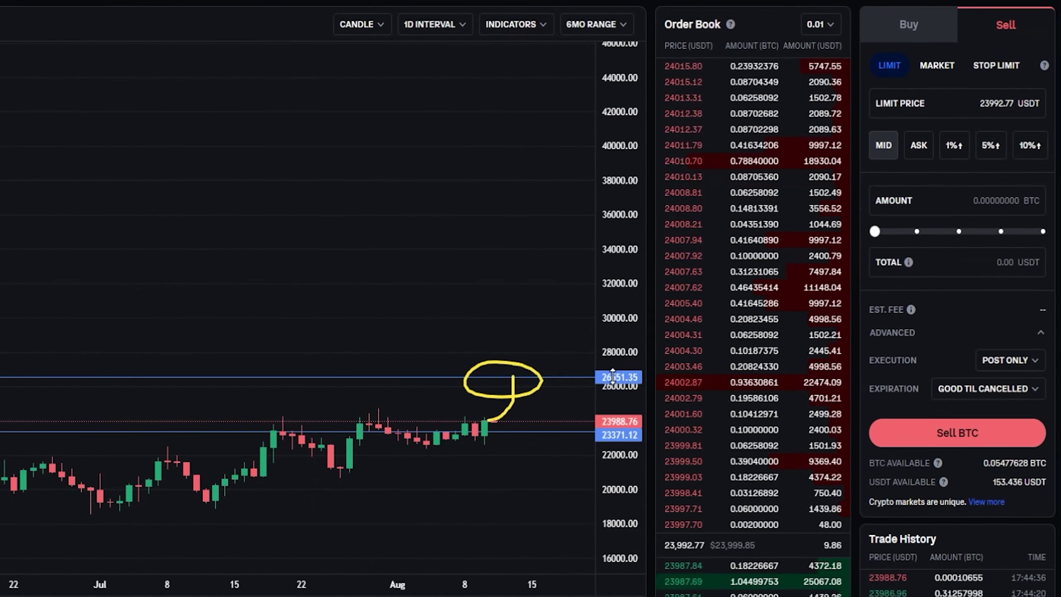
Step: Set the limit price of the BTC sell order to 26551 USDT
left_click(959, 103)
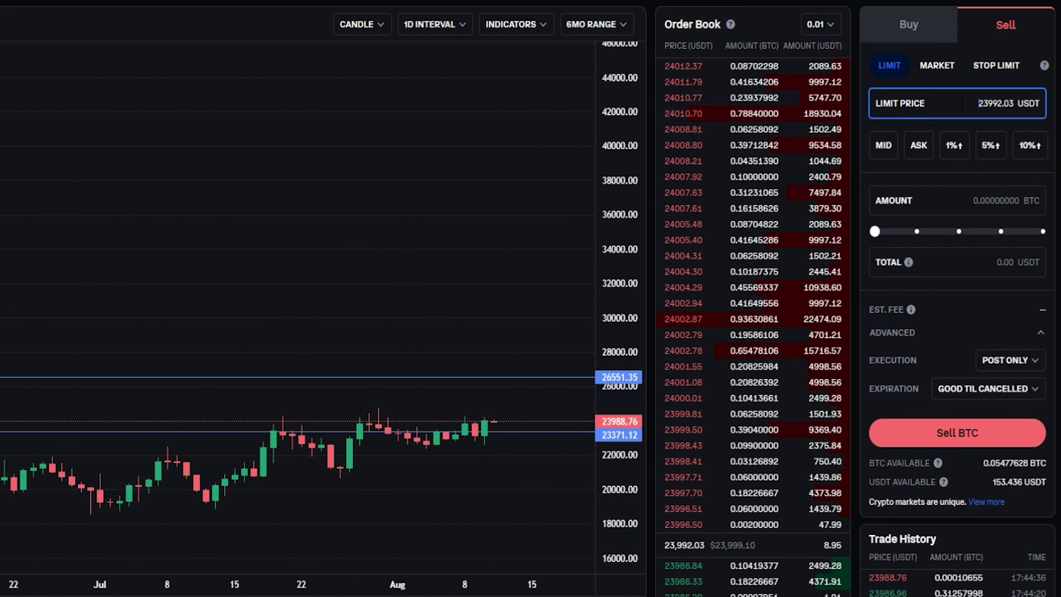
type("26")
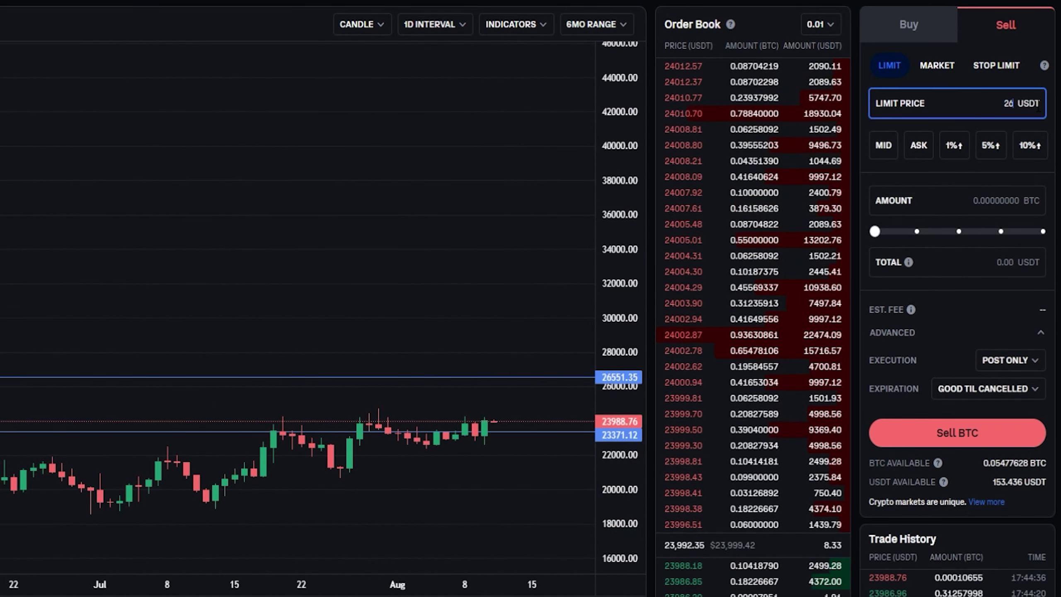
type("551")
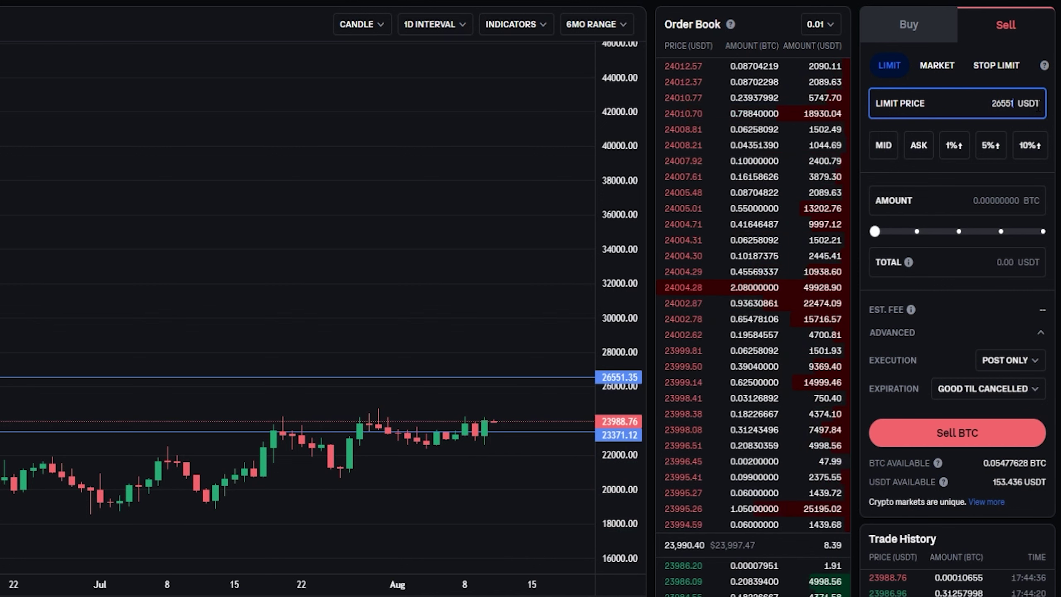
key("Tab")
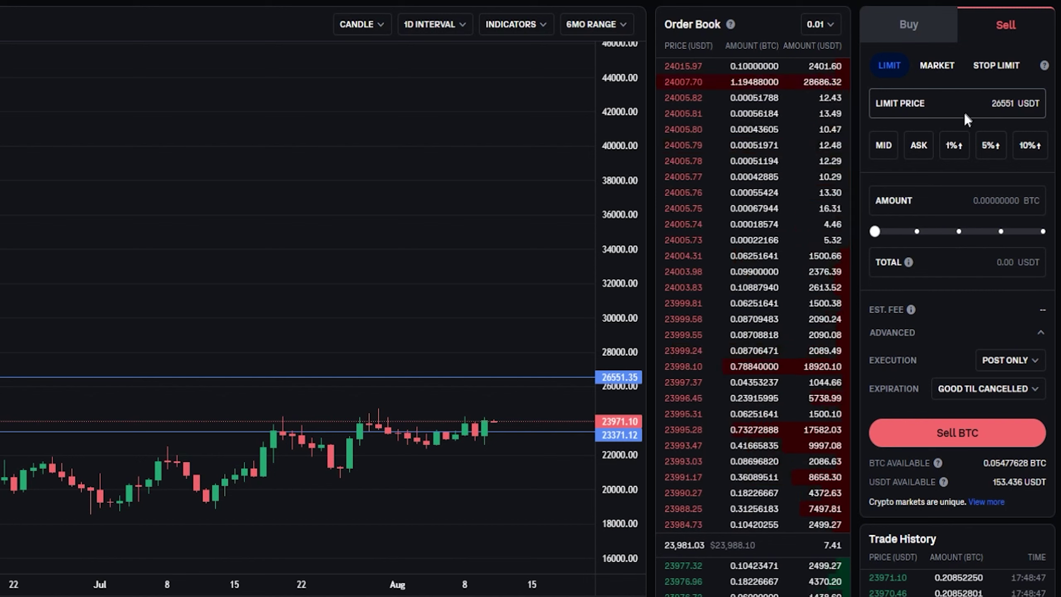
Step: Set the sell amount to half of the available BTC, 0.02738814 BTC, and submit the limit sell order
left_click_drag(876, 464, 970, 467)
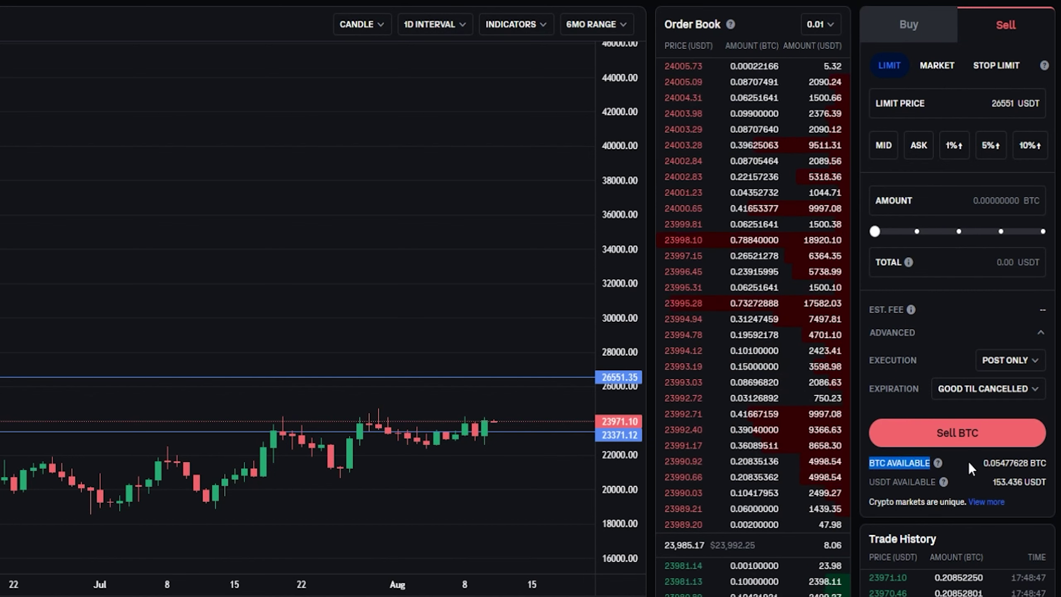
left_click_drag(1036, 464, 945, 464)
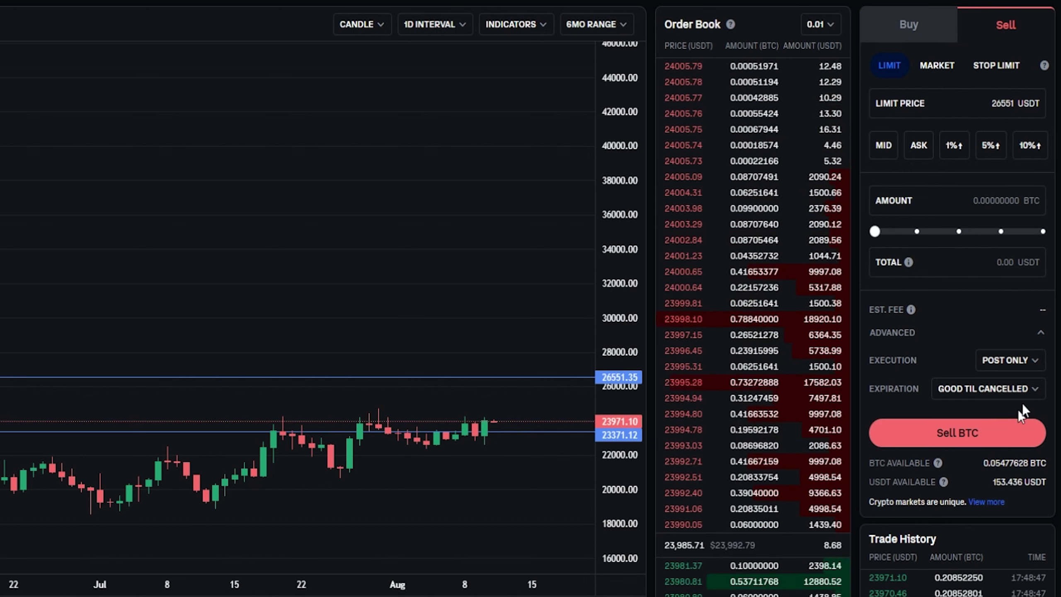
left_click(892, 232)
left_click_drag(891, 232, 958, 232)
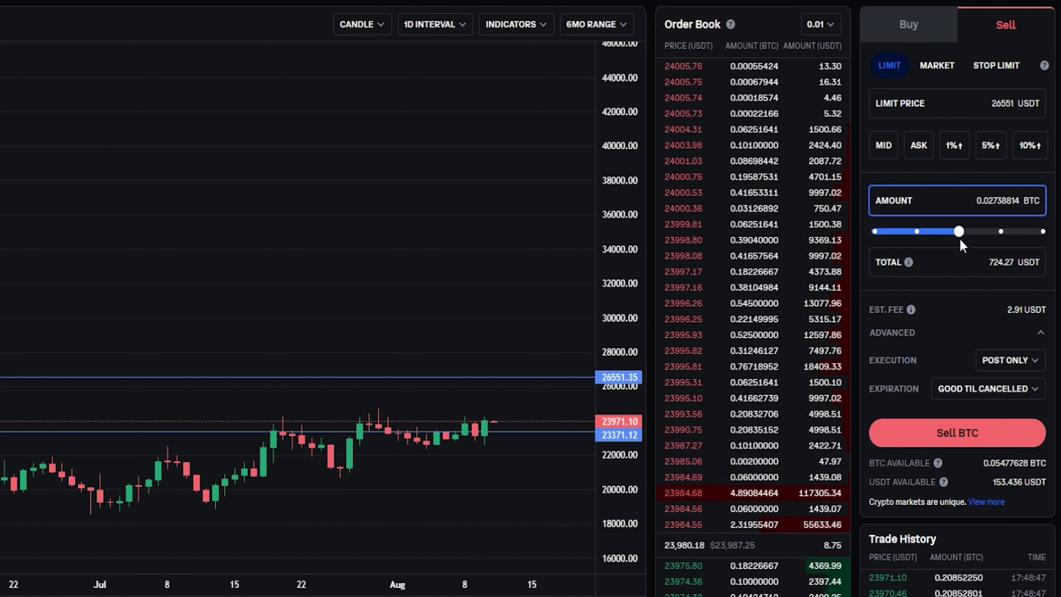
left_click(956, 435)
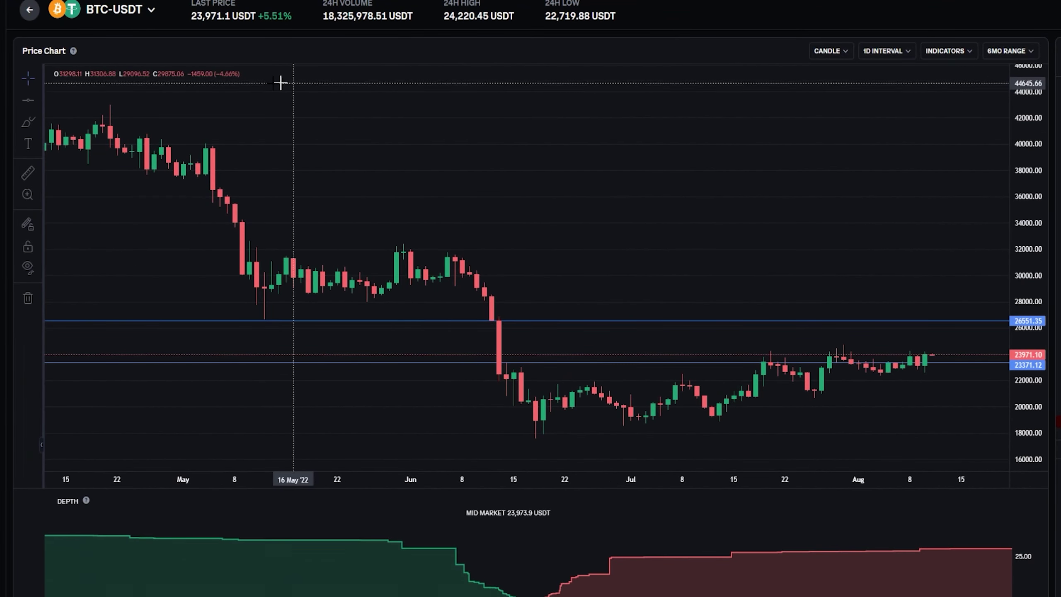
Step: Brush a short path from the latest candle up to the upper horizontal line, and circle the point where they meet around 13 August
left_click(29, 121)
mouse_move(933, 355)
left_mouse_down()
mouse_move(946, 320)
mouse_move(964, 332)
mouse_move(930, 317)
mouse_move(963, 308)
left_mouse_up()
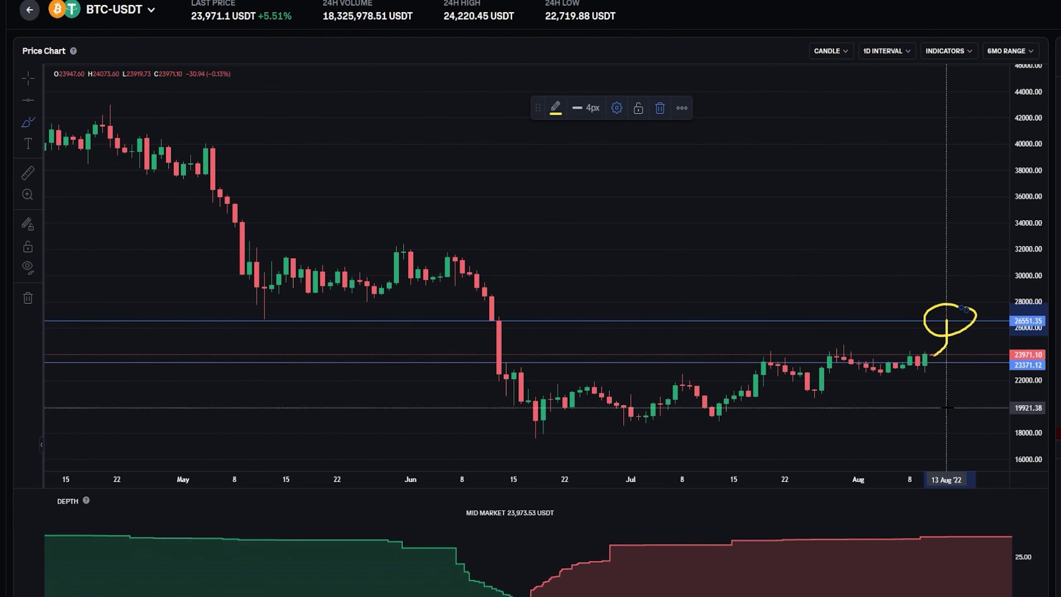
Step: Check the status column of the orders list, open the details of the open 26,551 USDT limit sell order, and cancel that order
scroll(530, 544, "down", 4)
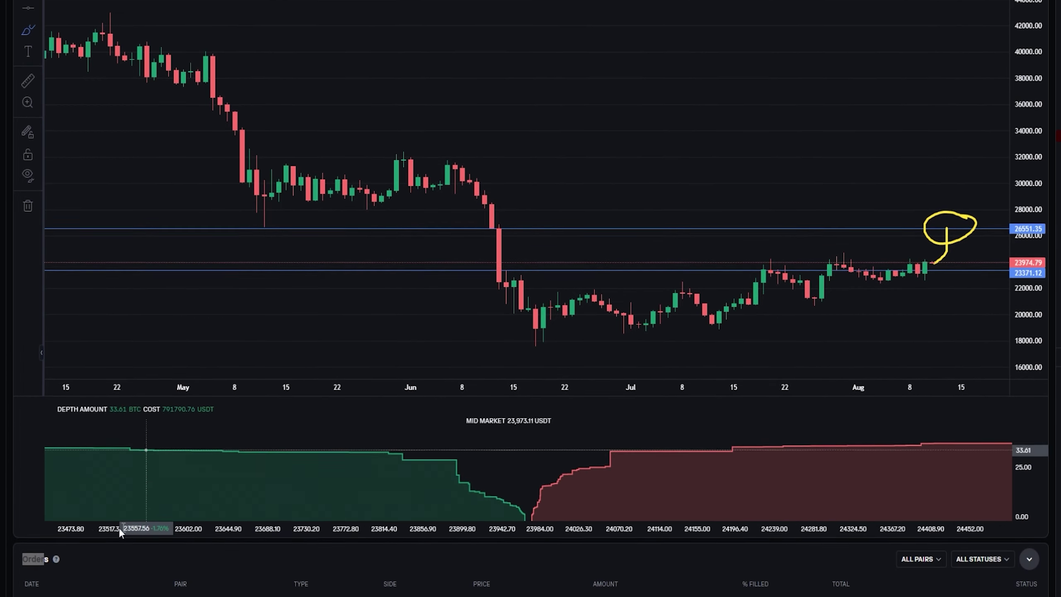
left_click_drag(44, 487, 51, 483)
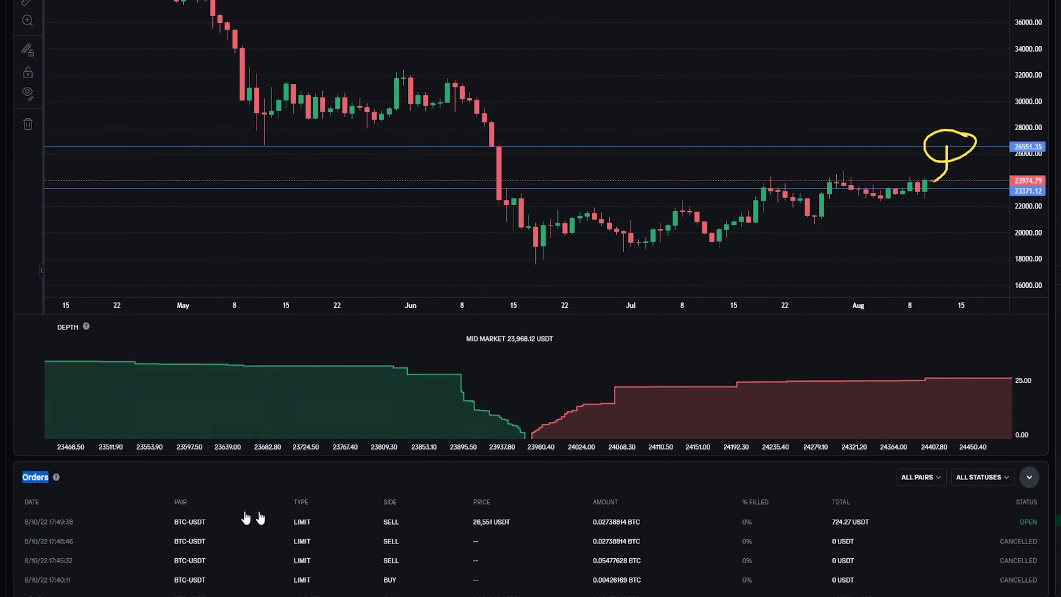
left_click_drag(1014, 504, 1035, 475)
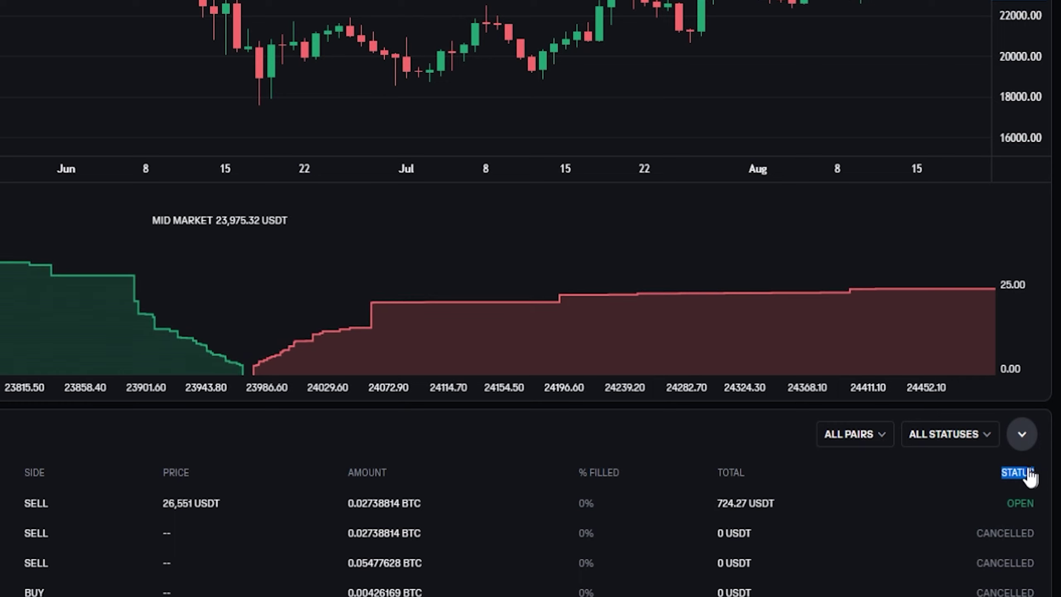
left_click(1022, 503)
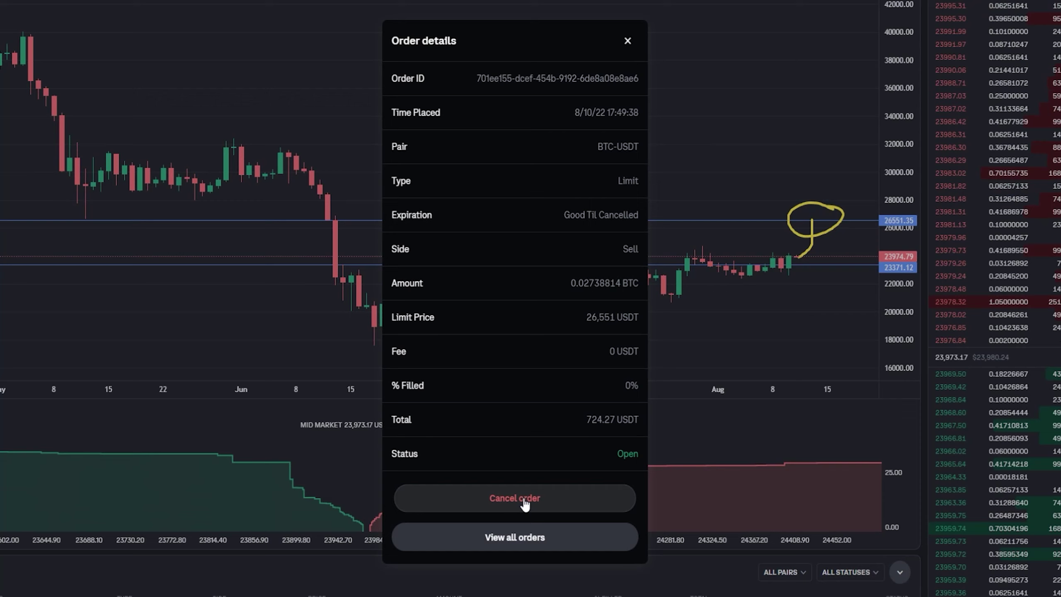
left_click(525, 501)
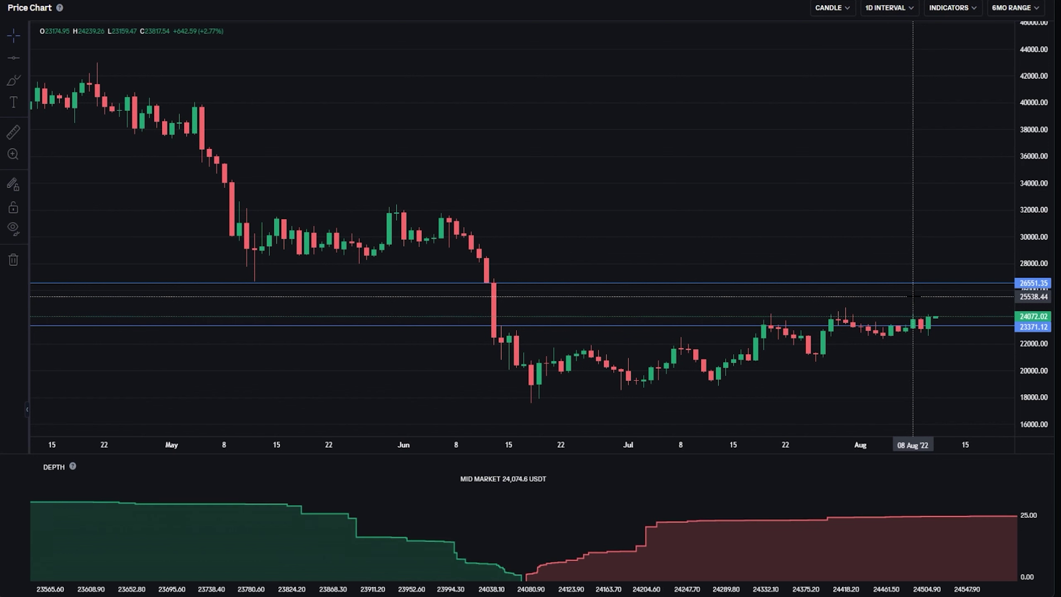
Step: Circle the 26,551 USDT line around mid-August with the Brush, and undo the circle
key("alt+t")
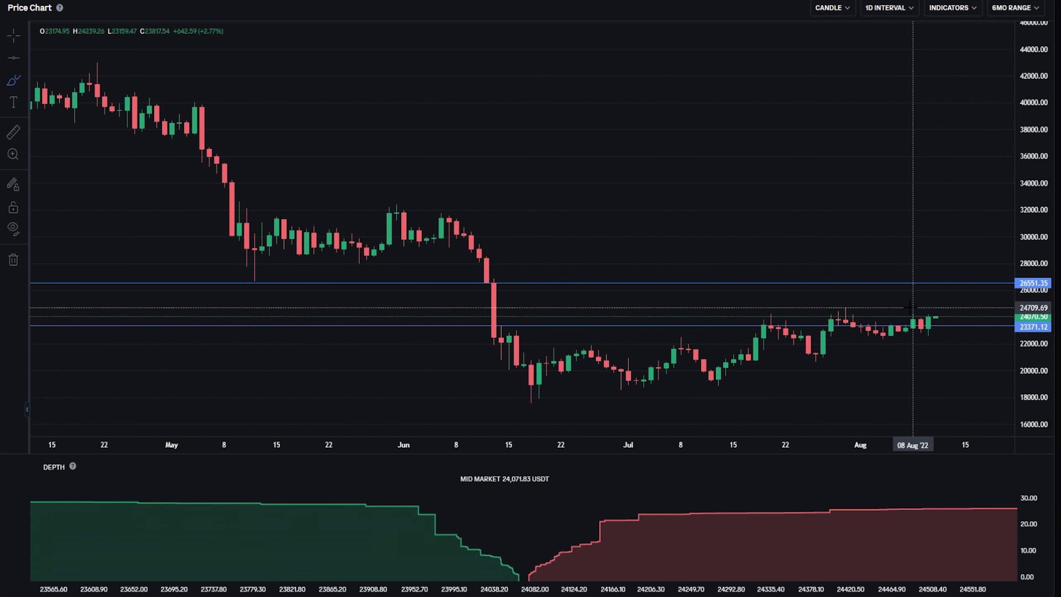
mouse_move(962, 270)
left_mouse_down()
mouse_move(910, 286)
mouse_move(963, 271)
left_mouse_up()
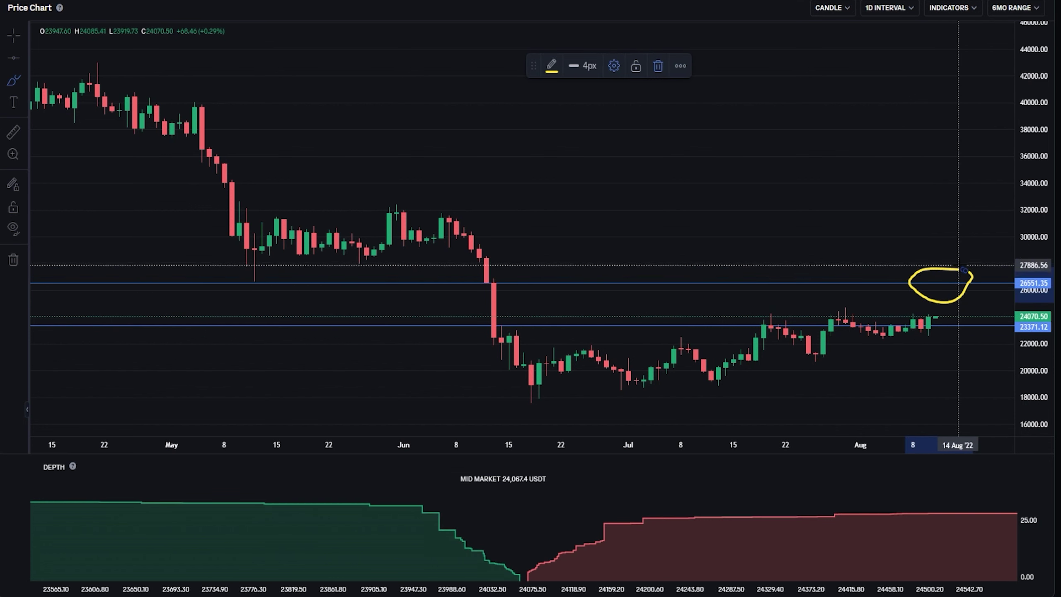
key("ctrl+z")
Step: Brush possible price paths from the latest candle, rising past 30,000 USDT and falling to about 17,000 USDT, and remove them
mouse_move(936, 311)
left_mouse_down()
mouse_move(978, 271)
mouse_move(955, 278)
mouse_move(976, 292)
mouse_move(982, 284)
mouse_move(969, 260)
mouse_move(996, 184)
left_mouse_up()
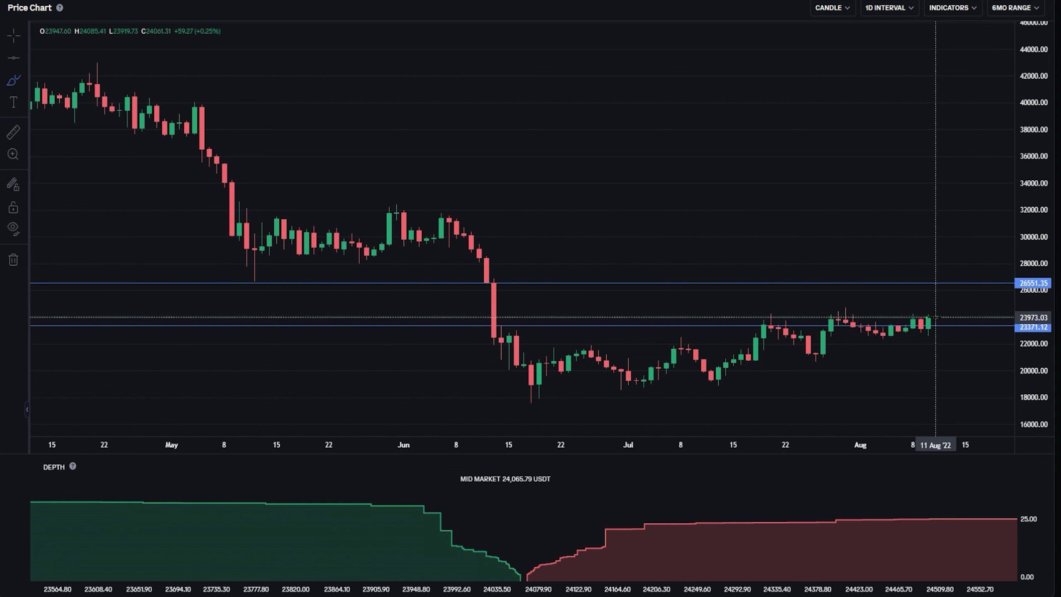
mouse_move(936, 317)
left_mouse_down()
mouse_move(958, 322)
mouse_move(943, 309)
mouse_move(972, 224)
left_mouse_up()
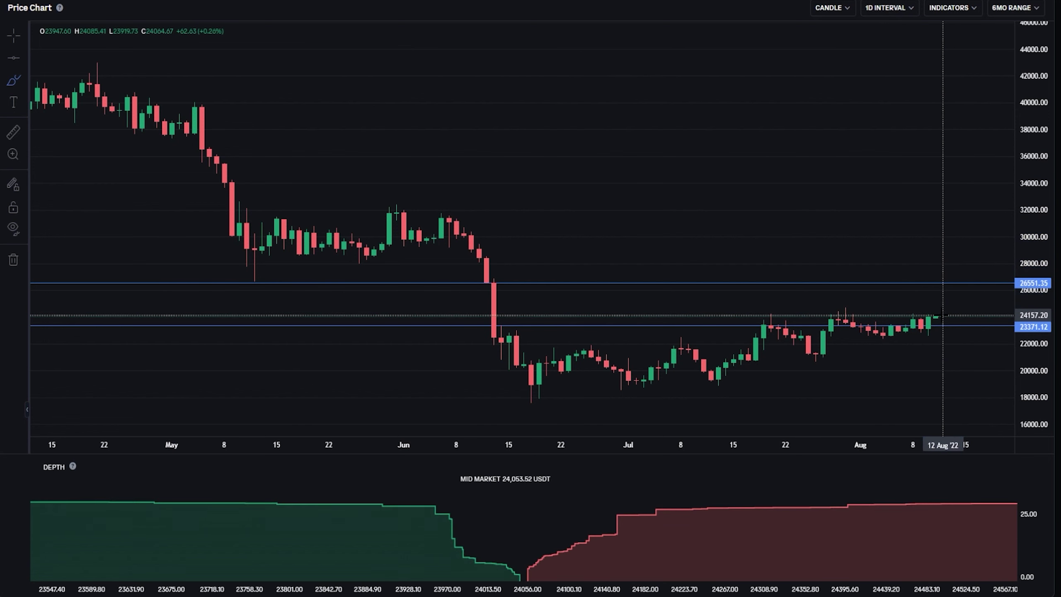
mouse_move(936, 315)
left_mouse_down()
mouse_move(950, 312)
mouse_move(957, 331)
mouse_move(948, 332)
mouse_move(961, 326)
mouse_move(963, 360)
mouse_move(995, 412)
left_mouse_up()
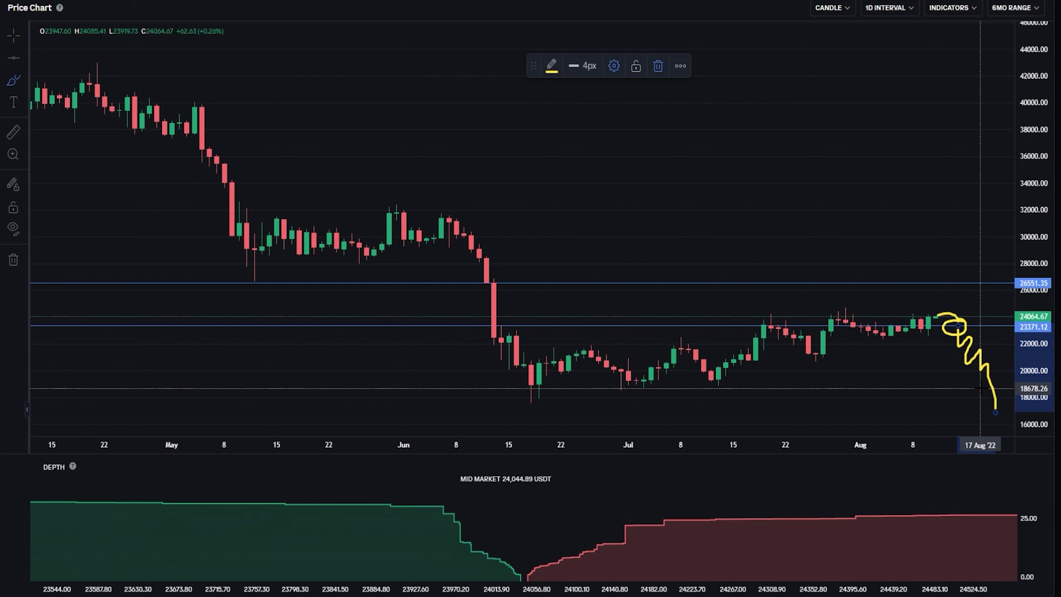
key("Delete")
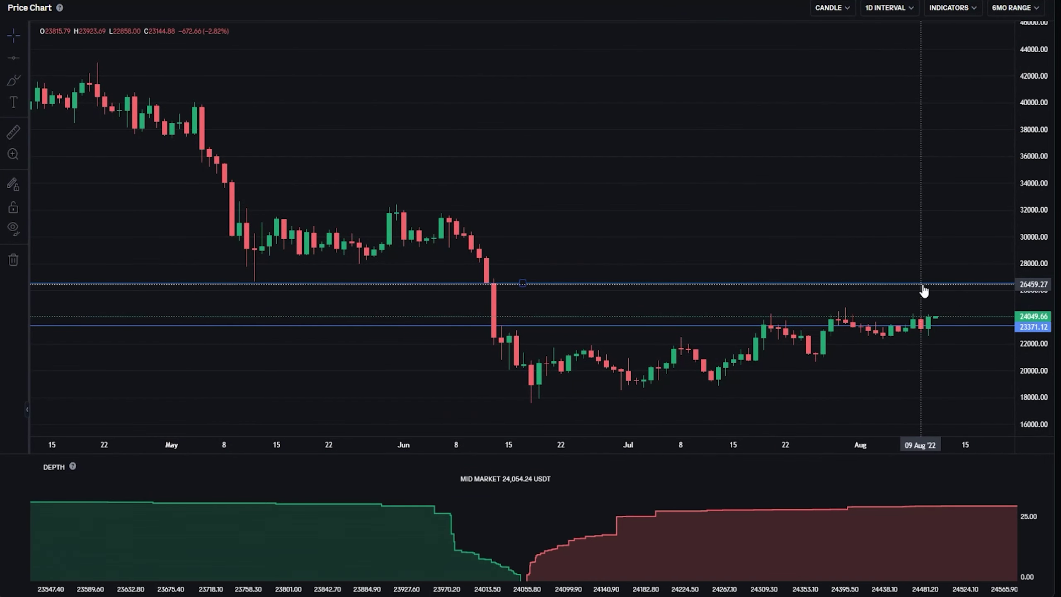
Step: Remove both horizontal lines from the price chart
right_click(923, 288)
left_click_drag(923, 288, 974, 335)
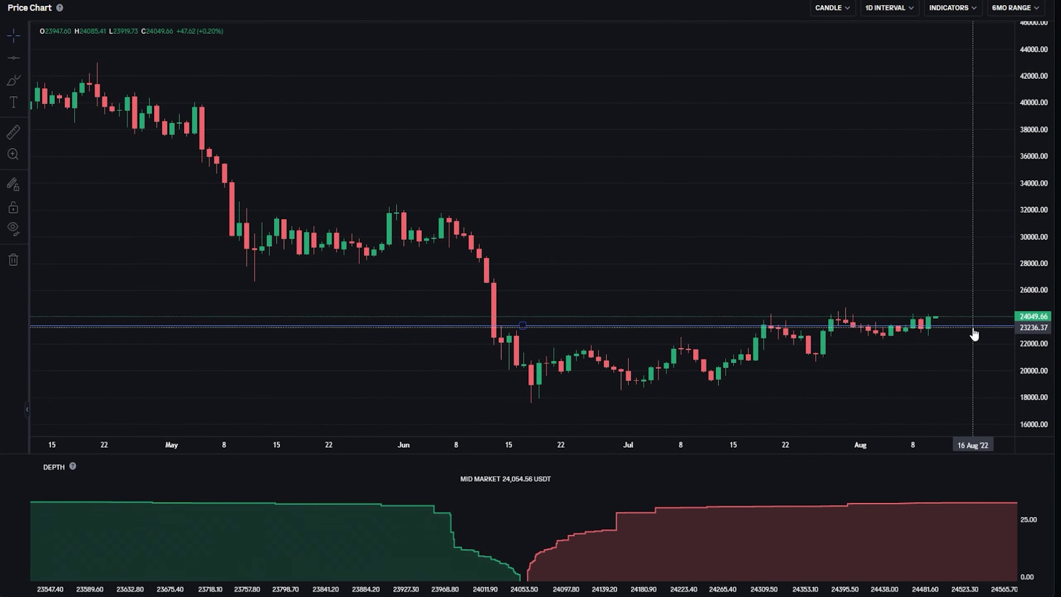
right_click(974, 329)
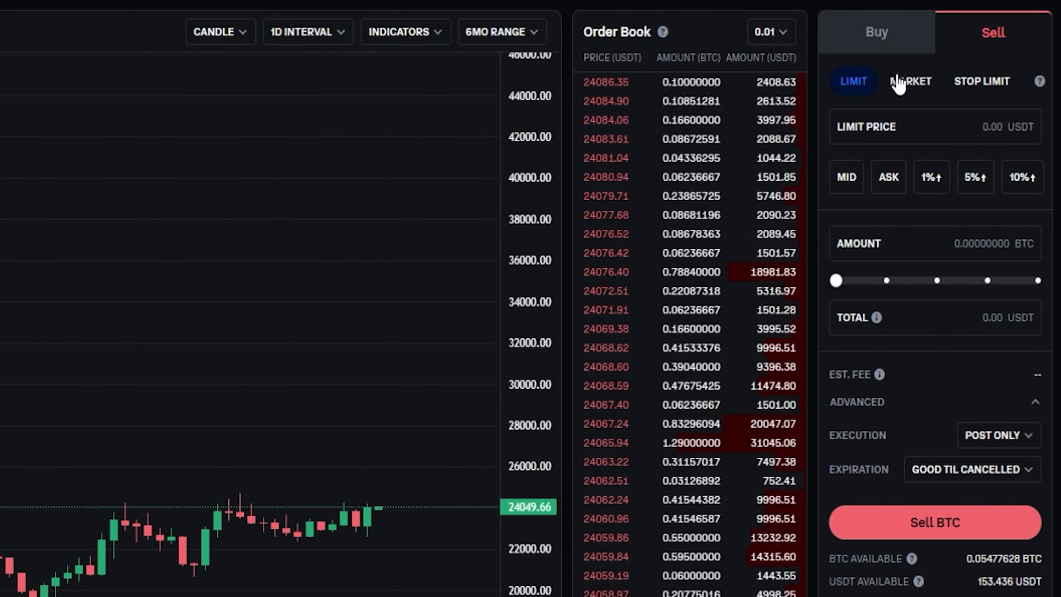
Step: Change the sell order type to Market, and brush a steep rise and a steep drop from the latest candle, deleting both strokes
left_click(897, 82)
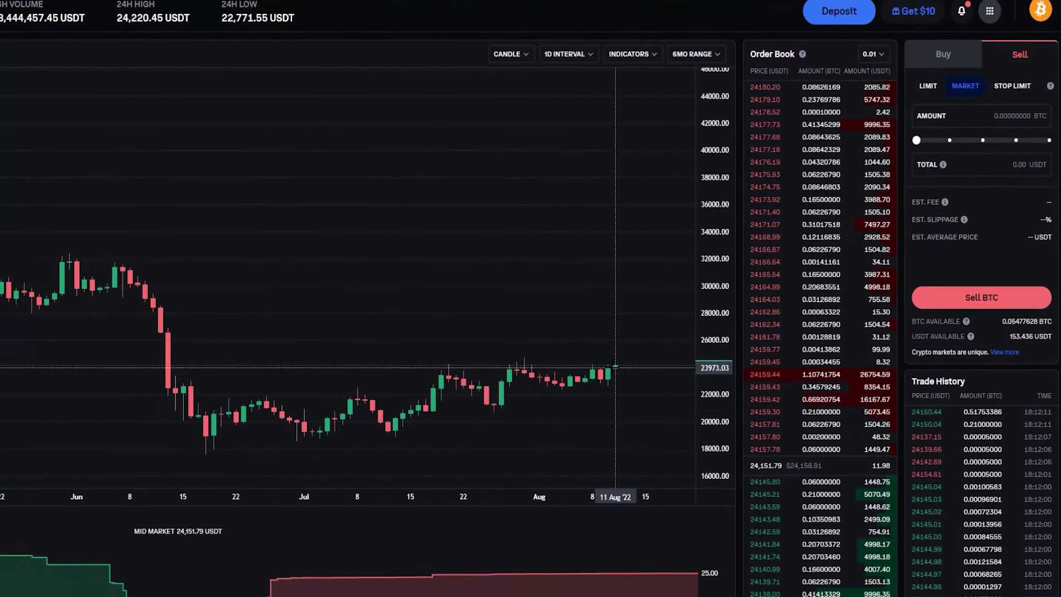
mouse_move(617, 367)
left_mouse_down()
mouse_move(635, 296)
mouse_move(641, 187)
left_mouse_up()
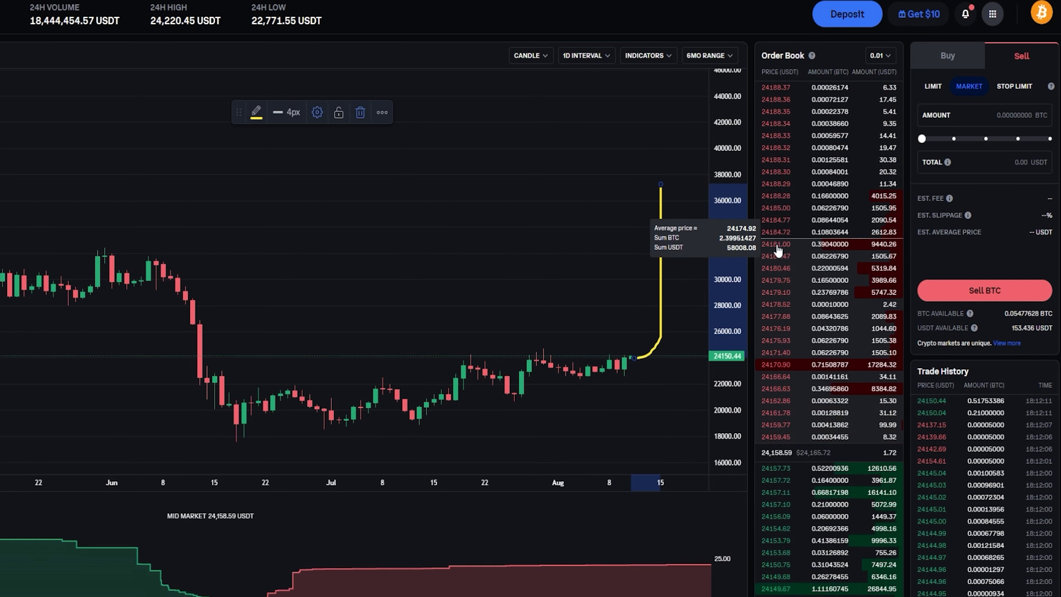
key("Delete")
mouse_move(631, 358)
left_mouse_down()
mouse_move(645, 354)
mouse_move(668, 399)
mouse_move(668, 459)
left_mouse_up()
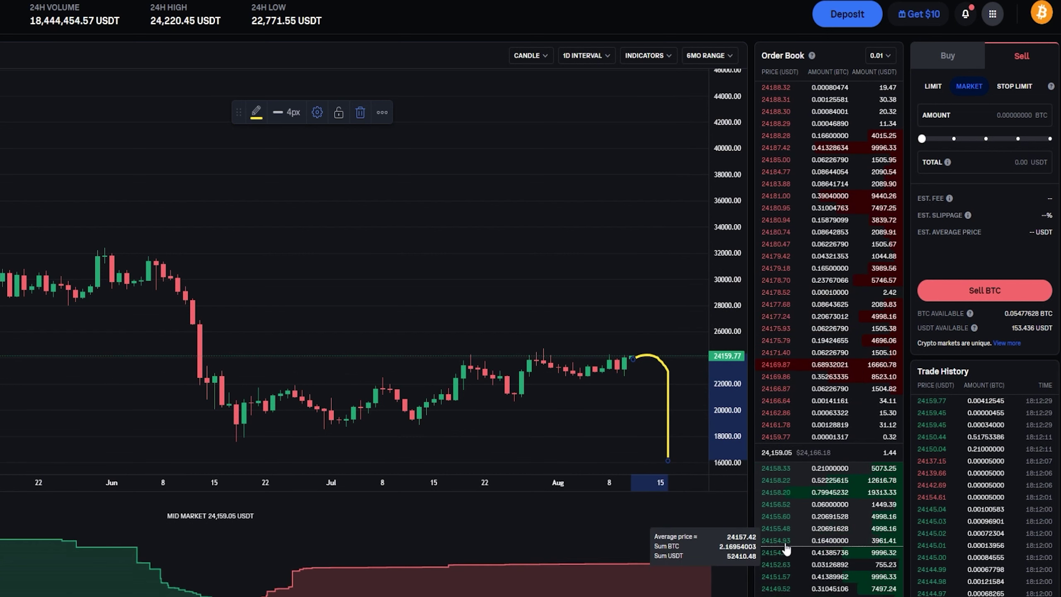
key("Delete")
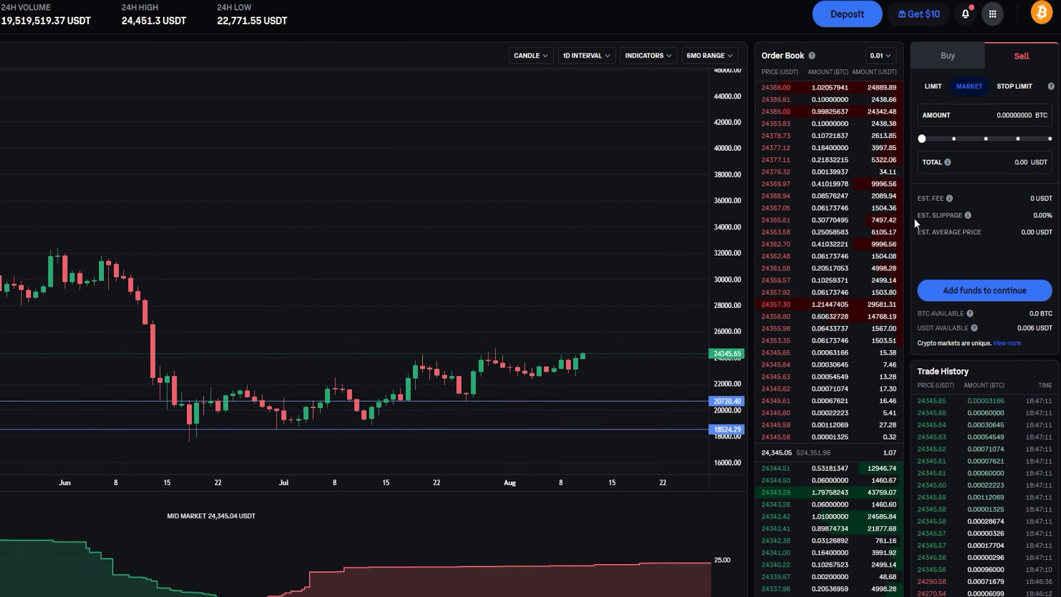
Step: Set up a market buy order using the full USDT balance, 0.00637993 BTC for 153.43 USDT, and submit it
left_click_drag(917, 217, 961, 212)
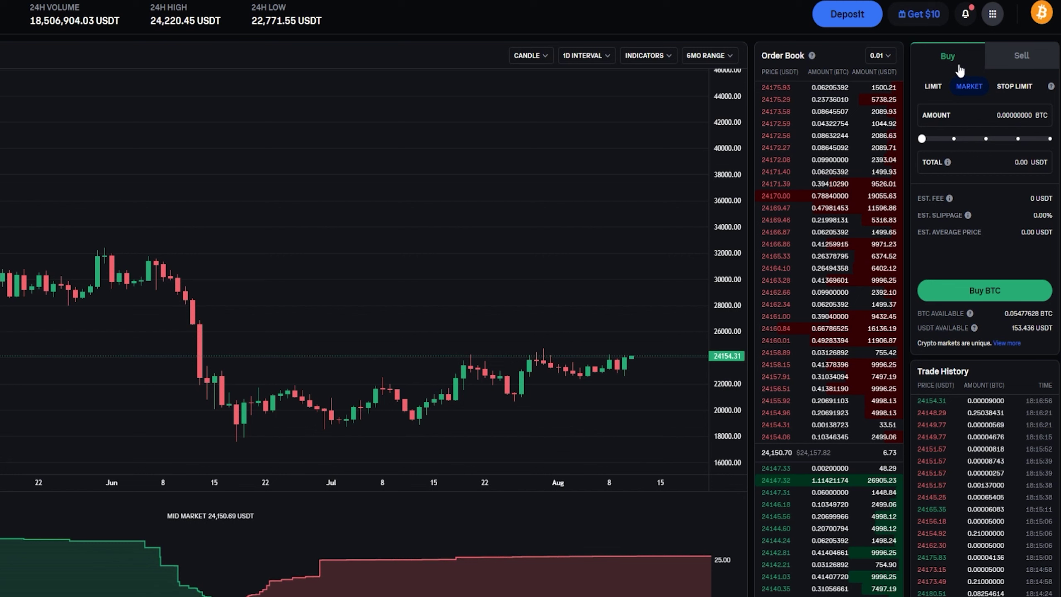
left_click(1019, 54)
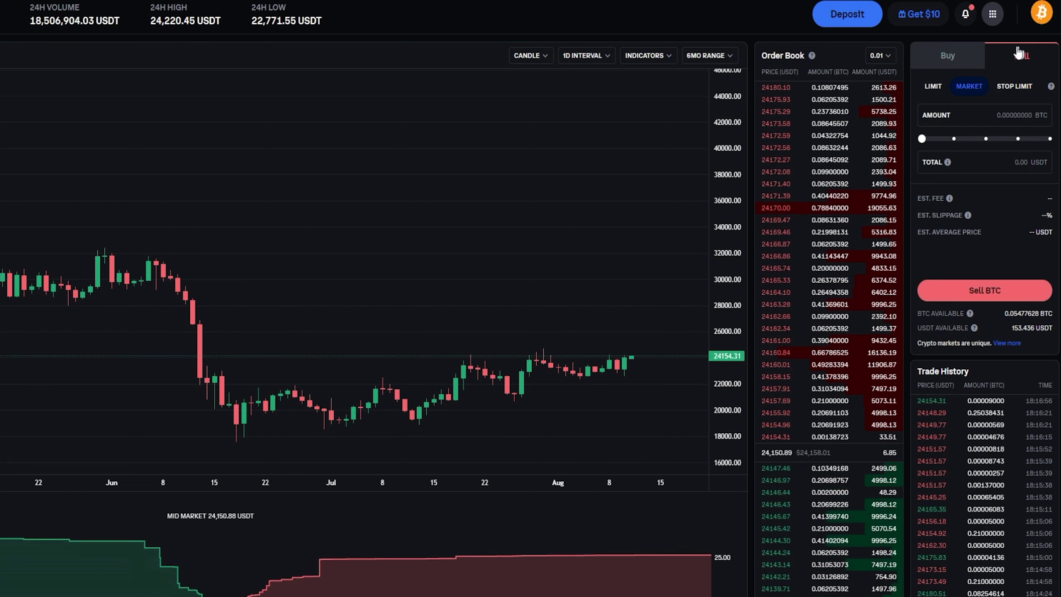
left_click(952, 54)
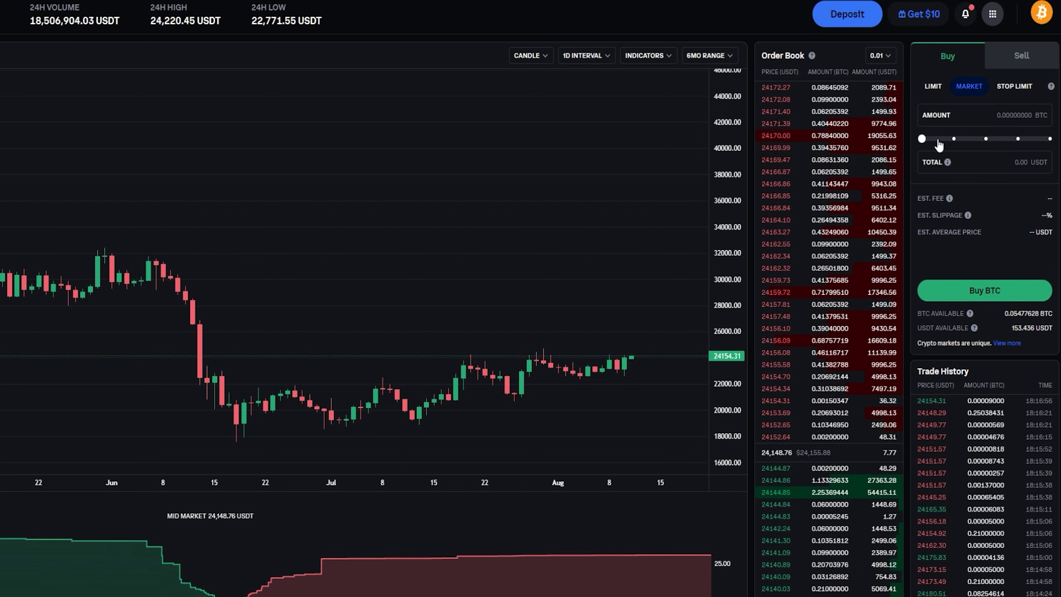
left_click_drag(1048, 136, 1050, 138)
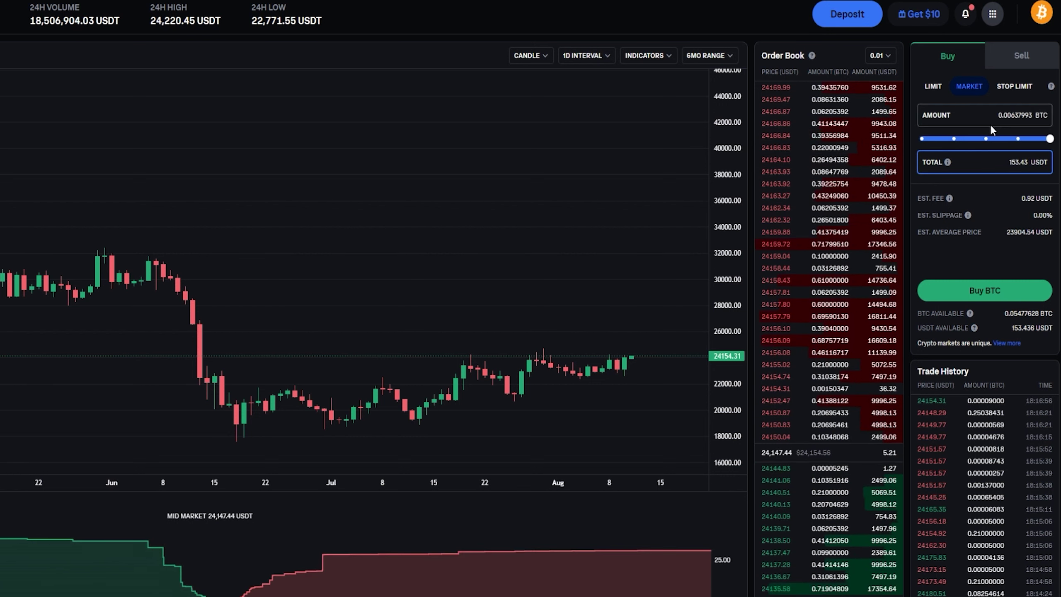
left_click(985, 292)
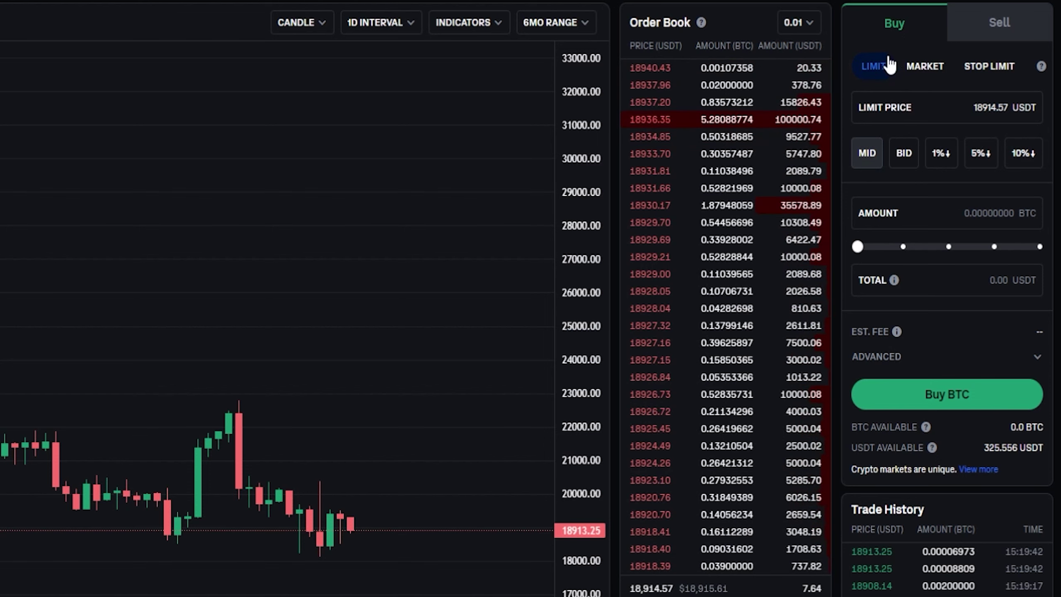
Step: Switch the BTC order form to a Stop Limit order on the sell side
left_click(976, 73)
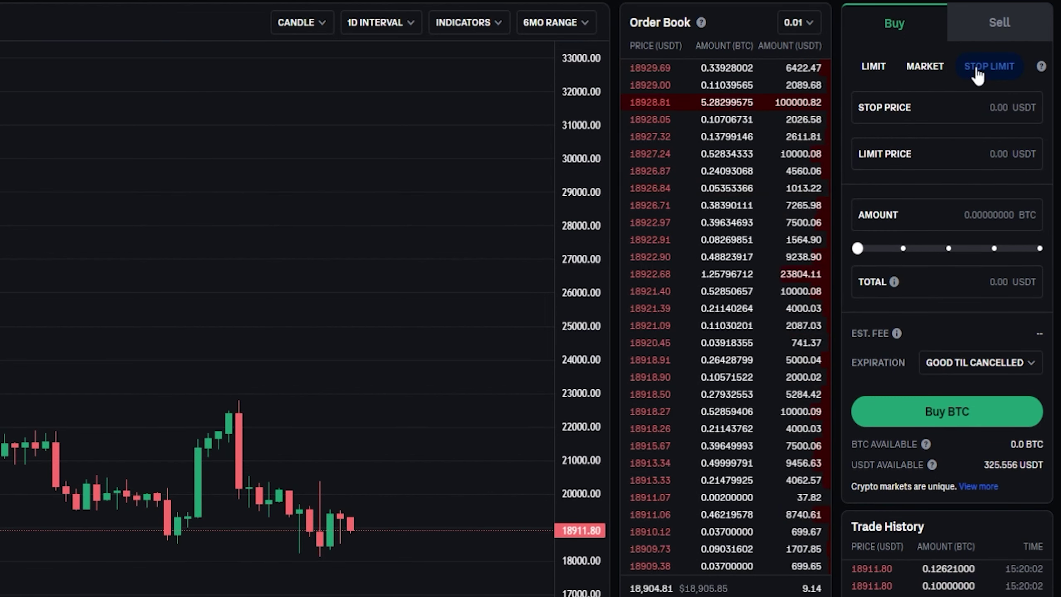
left_click(988, 29)
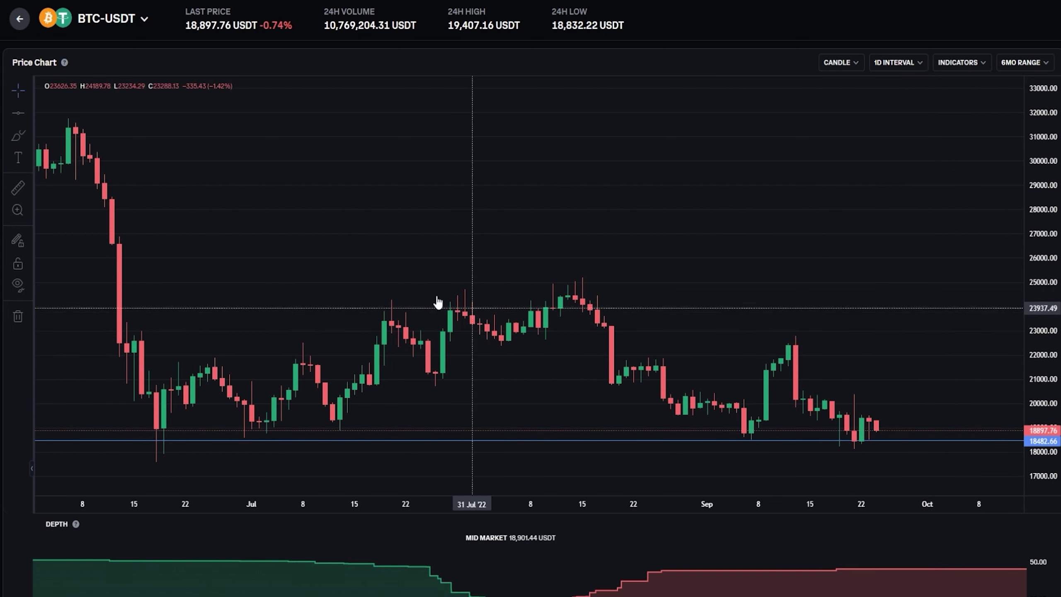
Step: Brush circles around the late-June and early-September lows, stroke the September rebound and the latest candles, and undo all the strokes
left_click(17, 135)
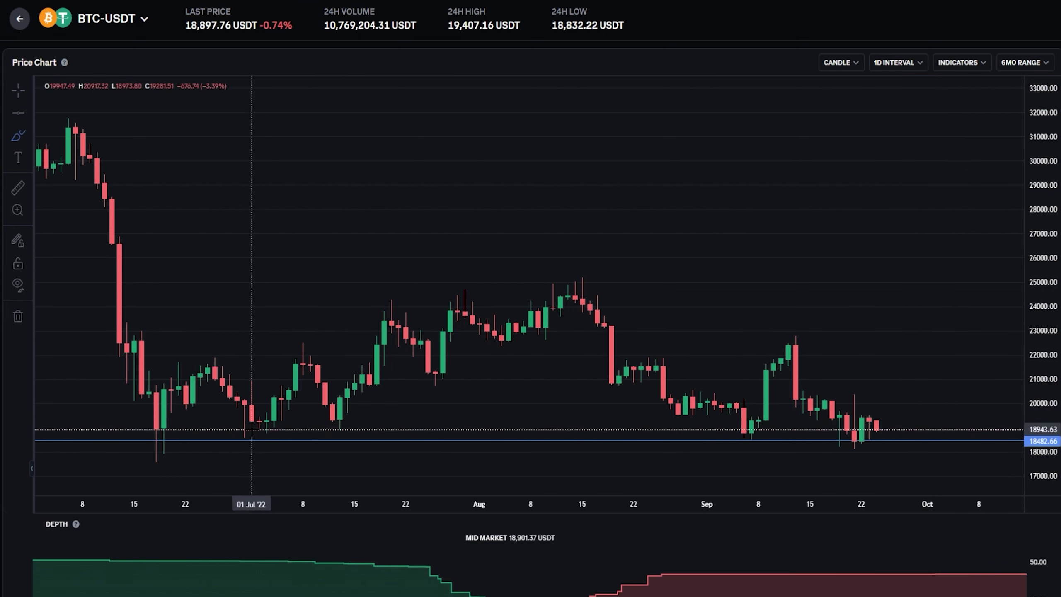
mouse_move(251, 429)
left_mouse_down()
mouse_move(233, 429)
mouse_move(237, 448)
mouse_move(245, 427)
left_mouse_up()
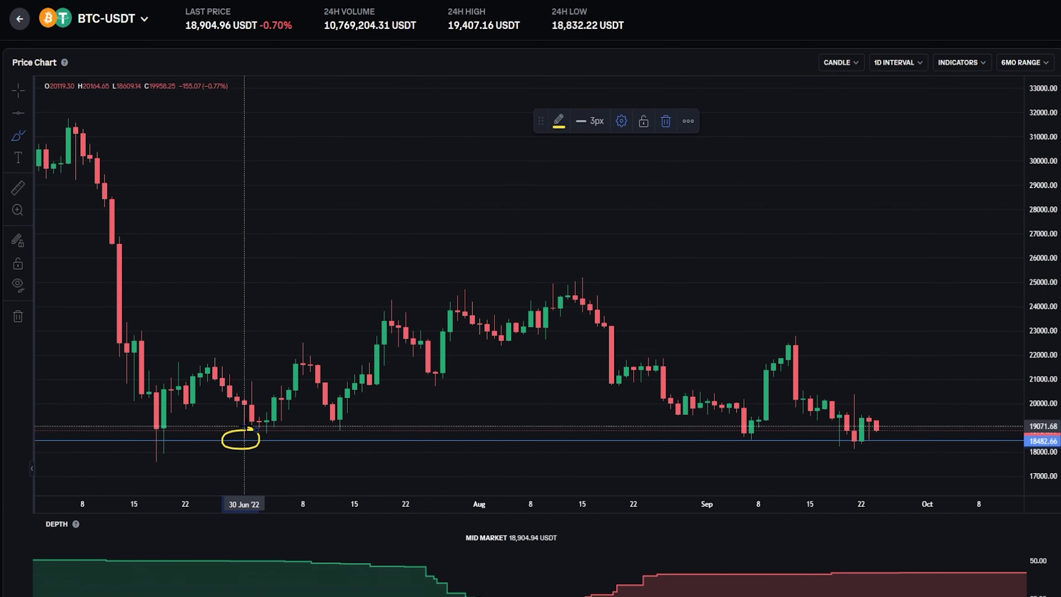
mouse_move(763, 429)
left_mouse_down()
mouse_move(729, 431)
mouse_move(717, 446)
mouse_move(751, 452)
mouse_move(765, 431)
mouse_move(736, 434)
mouse_move(771, 401)
mouse_move(788, 350)
left_mouse_up()
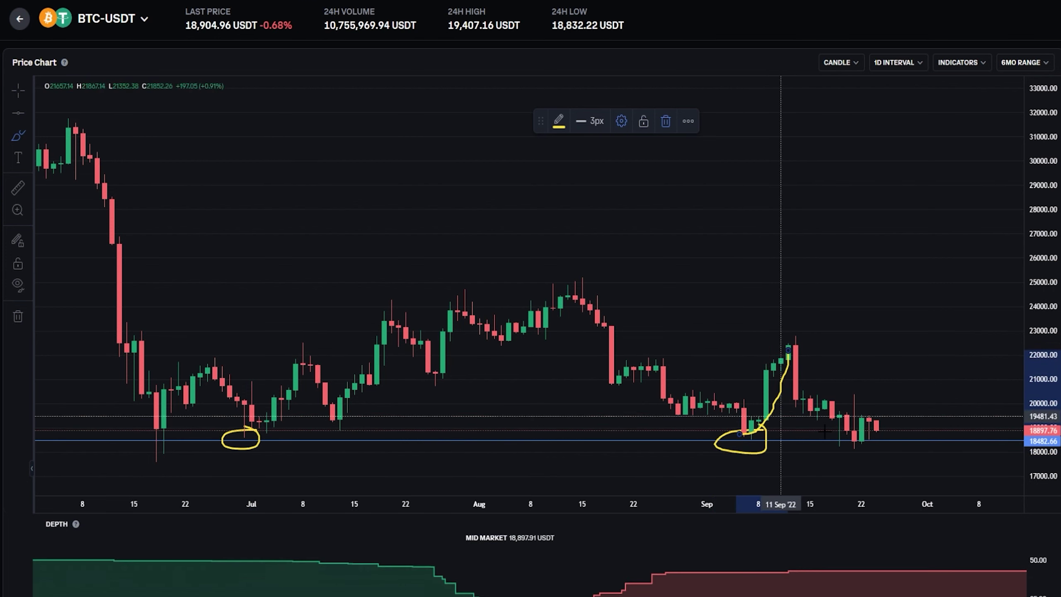
left_click_drag(889, 434, 825, 442)
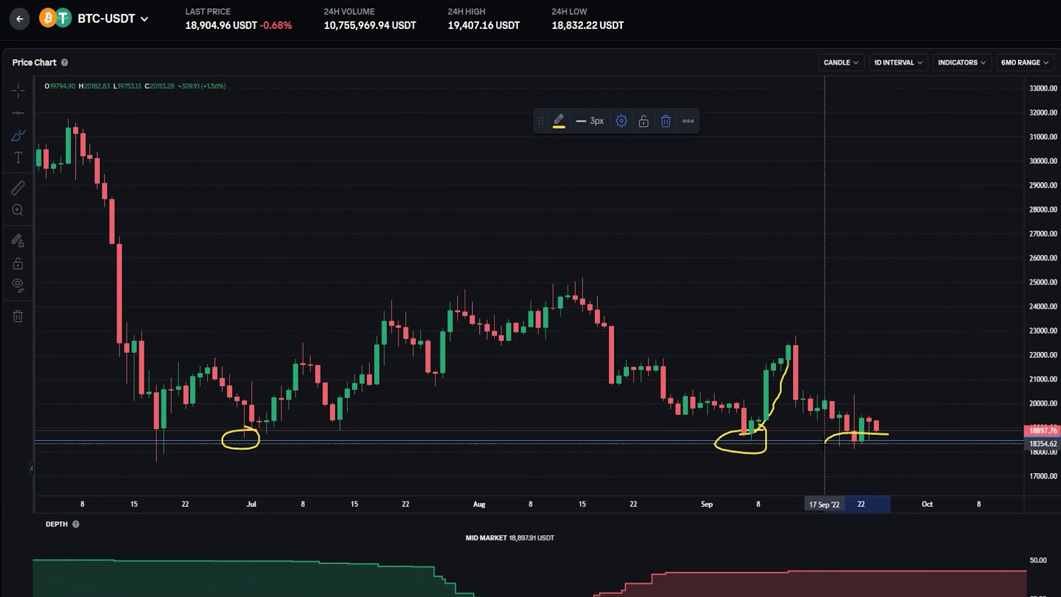
key("ctrl+z")
key("ctrl+z")
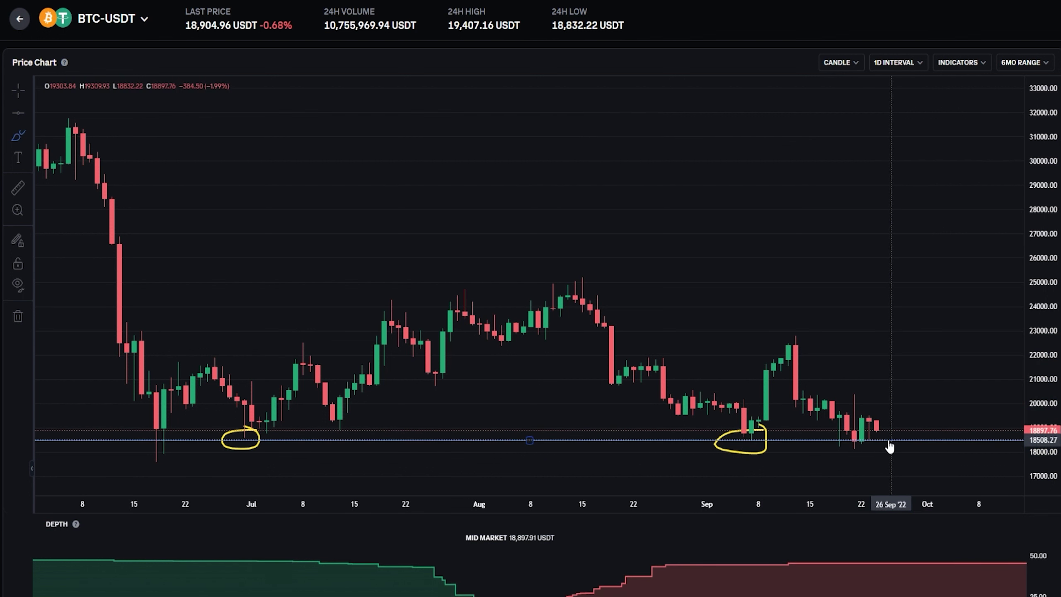
key("ctrl+z")
key("ctrl+z")
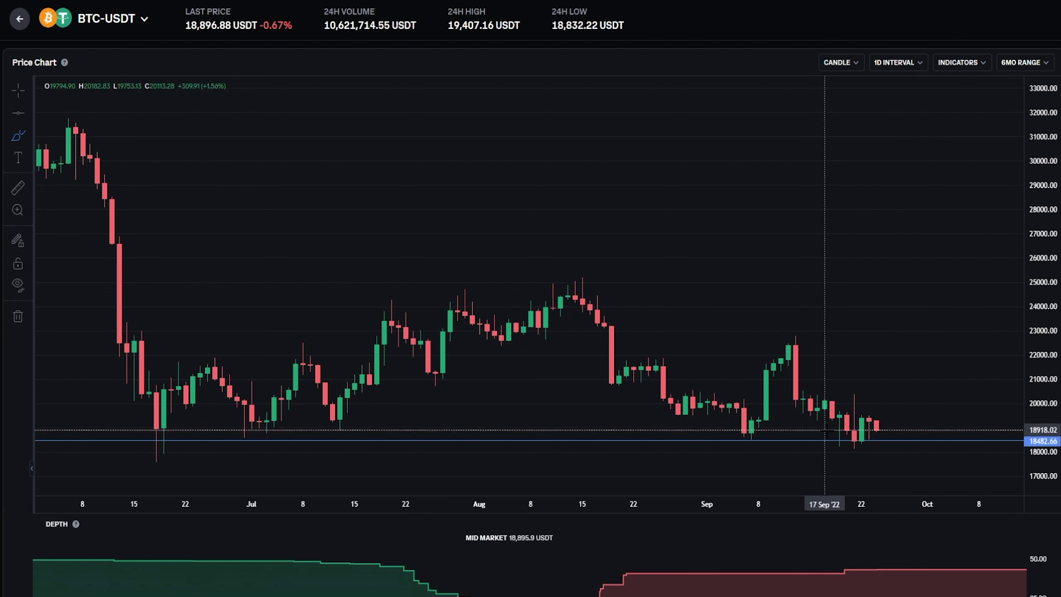
left_click_drag(852, 447, 862, 444)
key("ctrl+z")
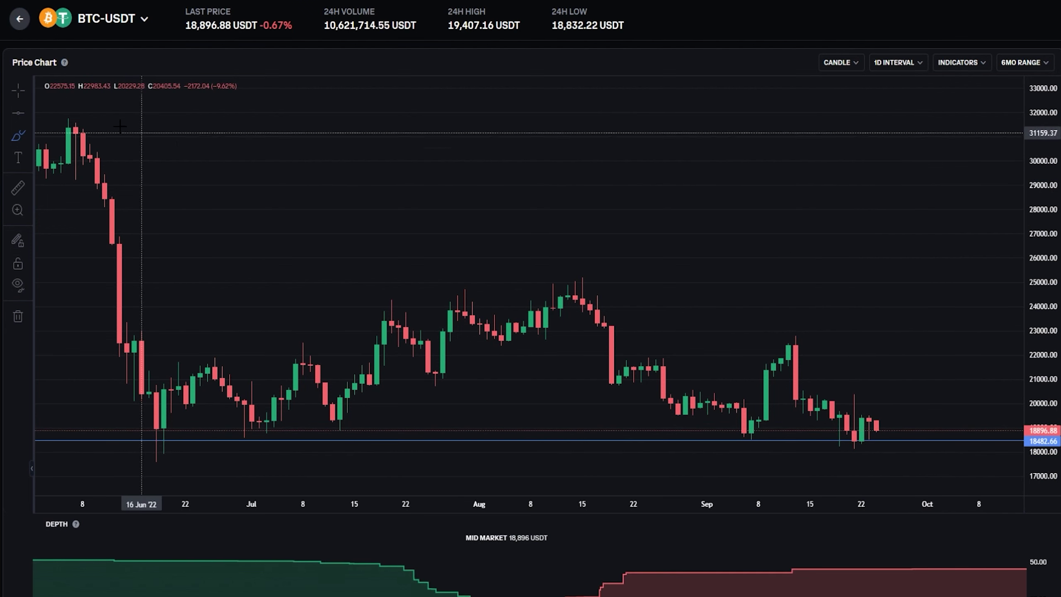
Step: Add a horizontal line at about 18098.52 USDT, just beneath the latest September low
left_click(18, 113)
left_click(880, 450)
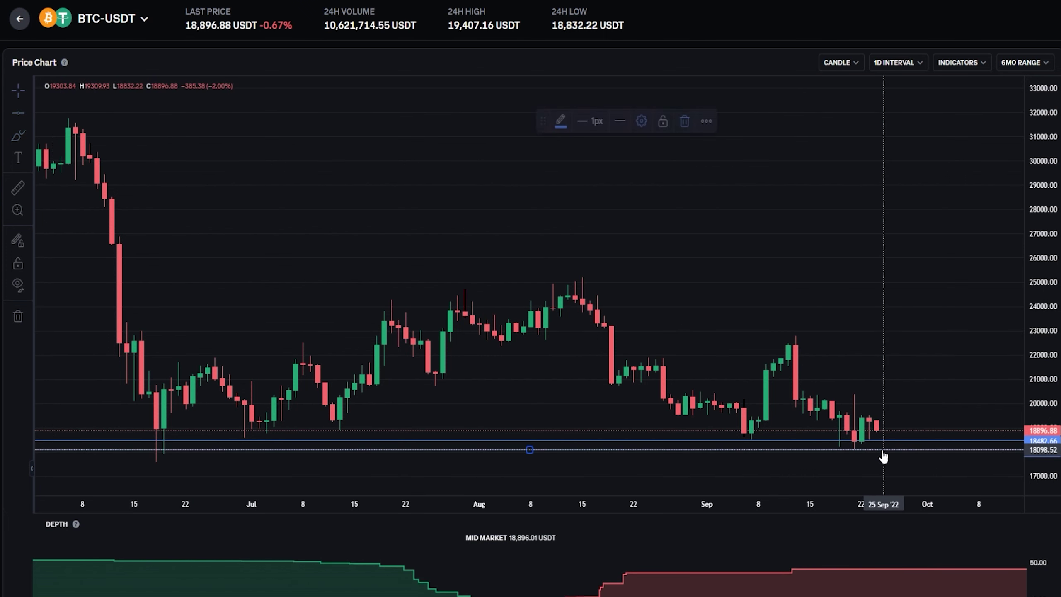
right_click(880, 450)
key("Escape")
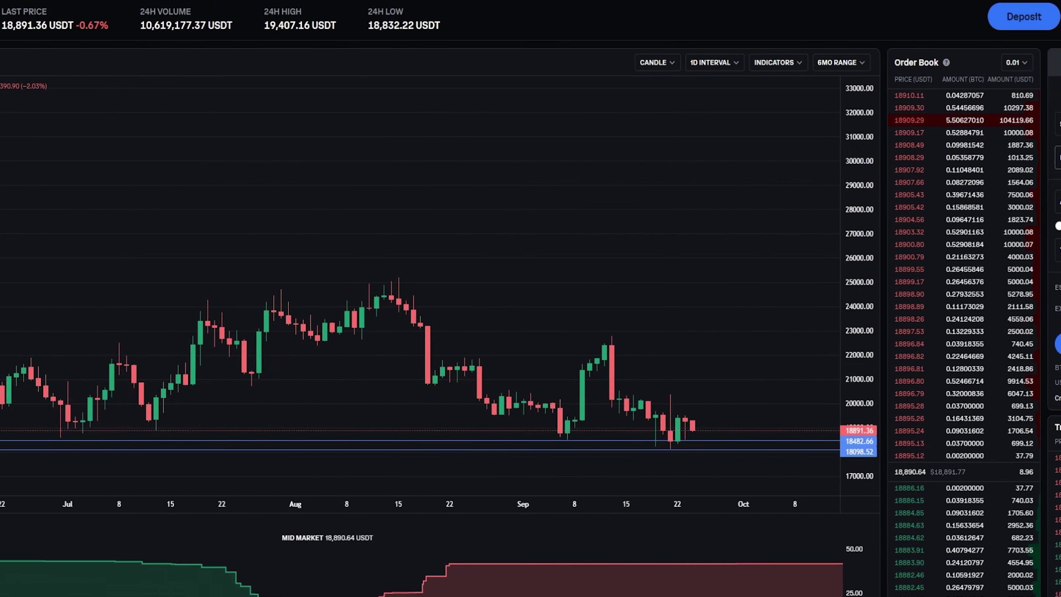
Step: Set the stop price of the stop-limit sell order to 18010 USDT
left_click(1039, 122)
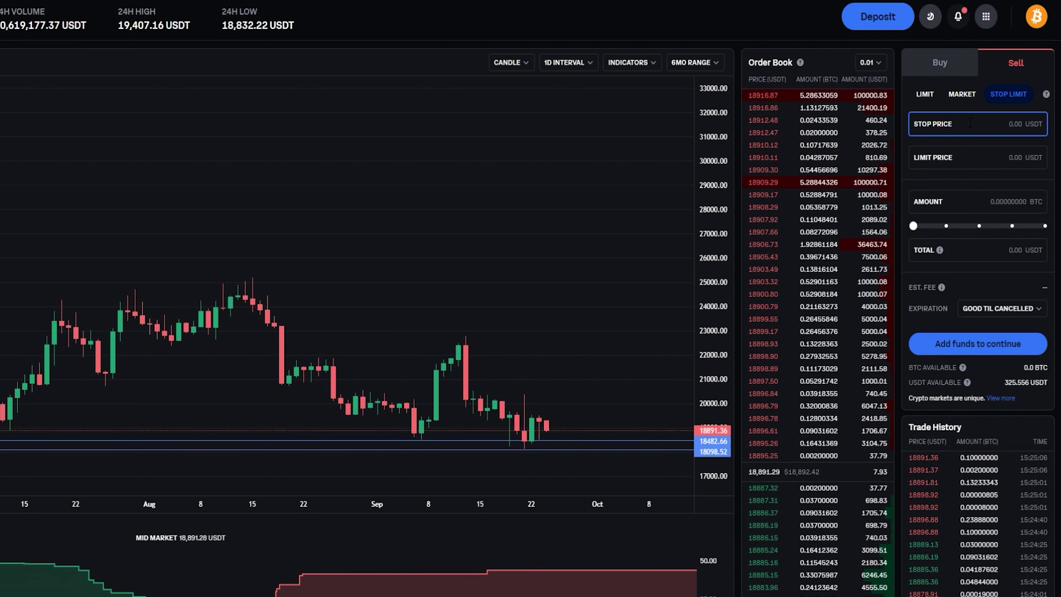
type("18010")
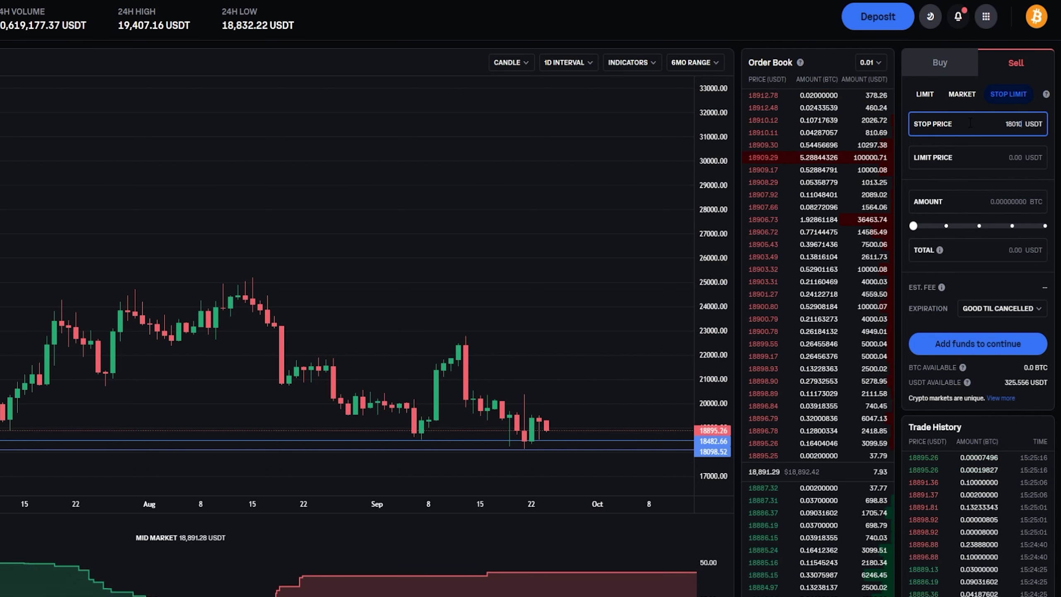
Step: Brush a path dipping from the latest candle to the lower line and rising past 22,000 USDT, and delete it
left_click(546, 429)
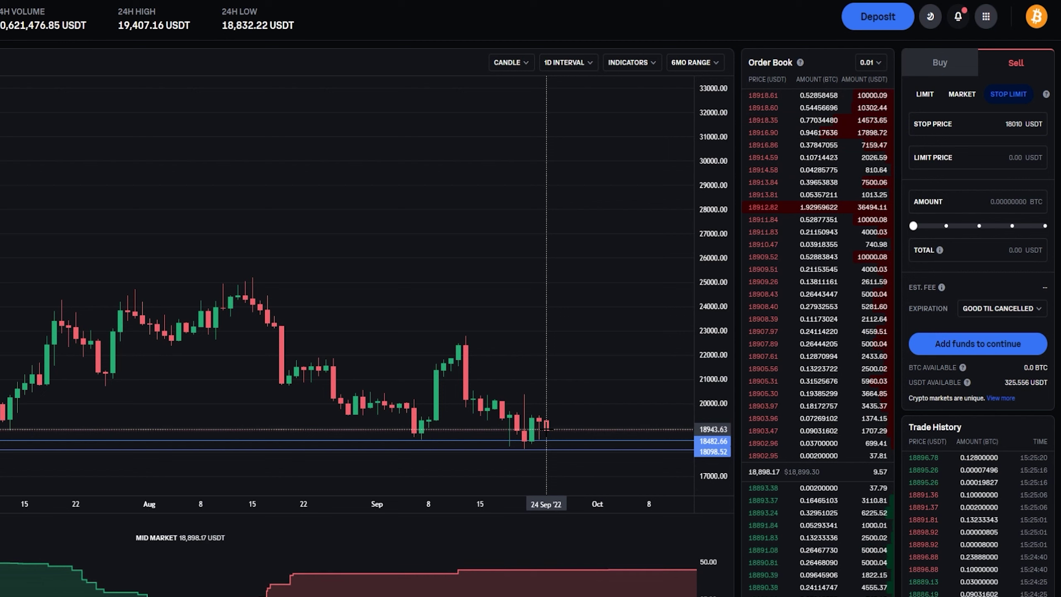
mouse_move(546, 429)
left_mouse_down()
mouse_move(561, 431)
mouse_move(568, 450)
mouse_move(634, 344)
left_mouse_up()
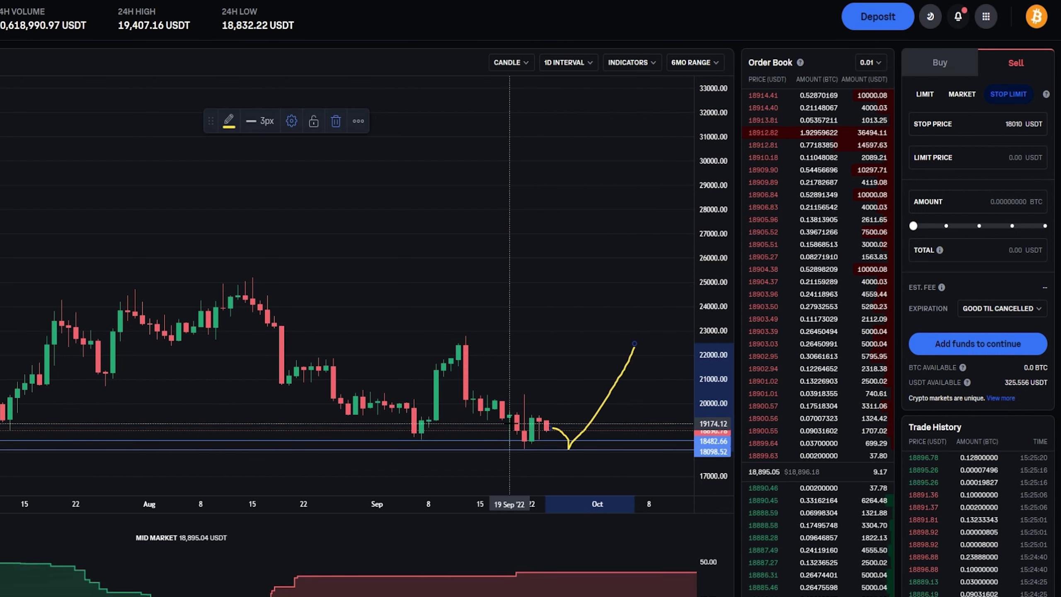
key("Delete")
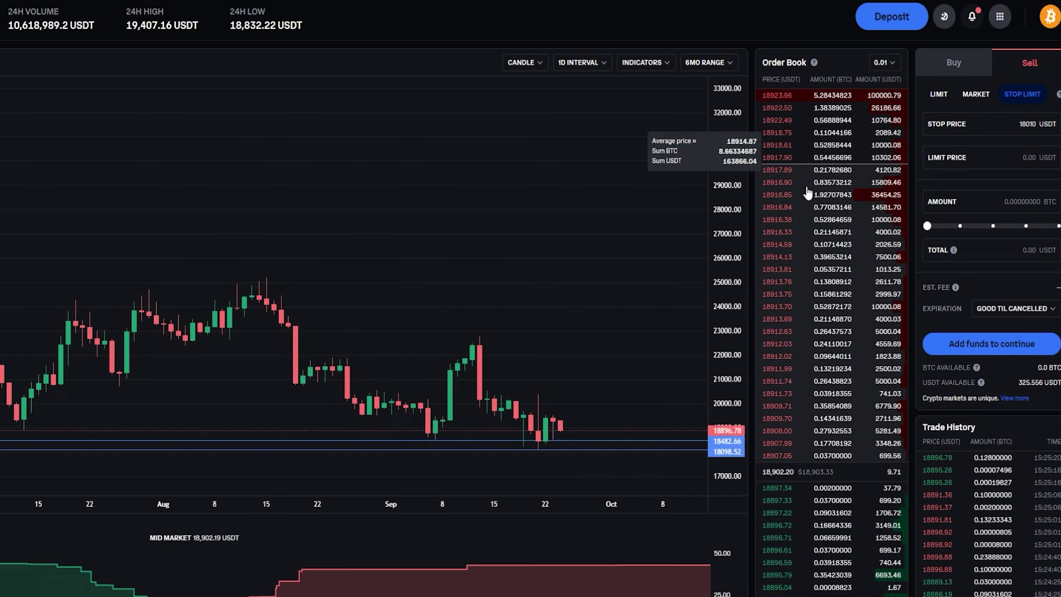
Step: Add a horizontal line at the mid-June low, 17611.94 USDT, and clear the brushed circle marking that low
left_click(15, 138)
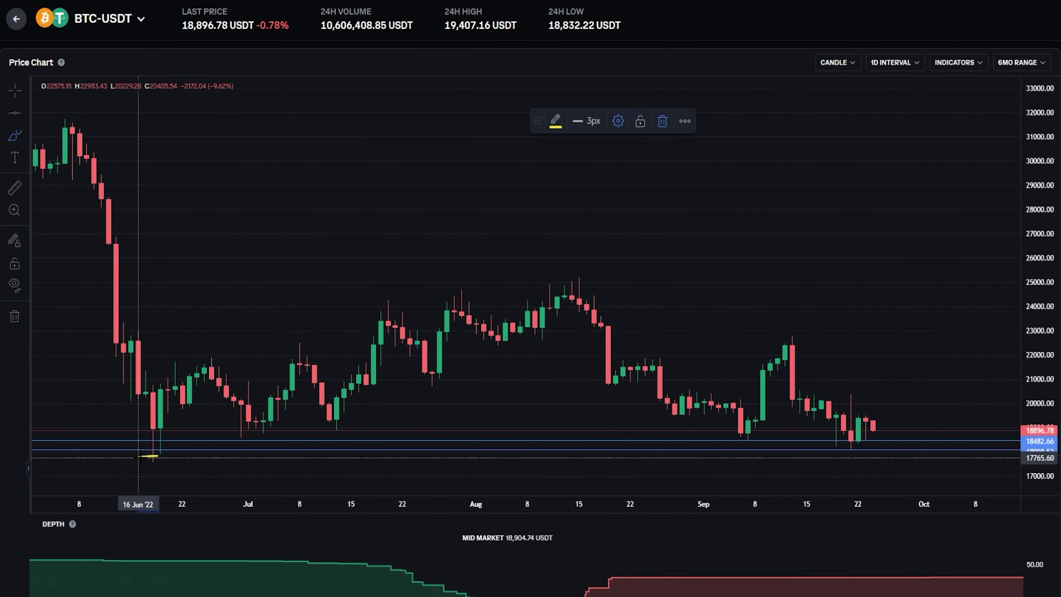
mouse_move(157, 456)
left_mouse_down()
mouse_move(142, 465)
mouse_move(160, 454)
left_mouse_up()
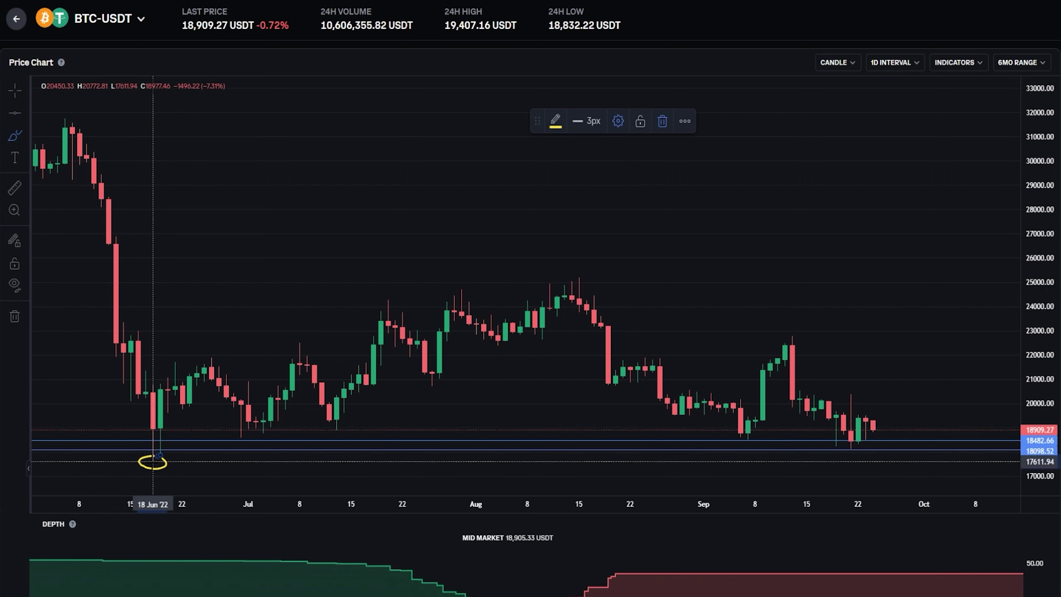
left_click(15, 121)
left_click(221, 461)
right_click(240, 309)
left_click(240, 309)
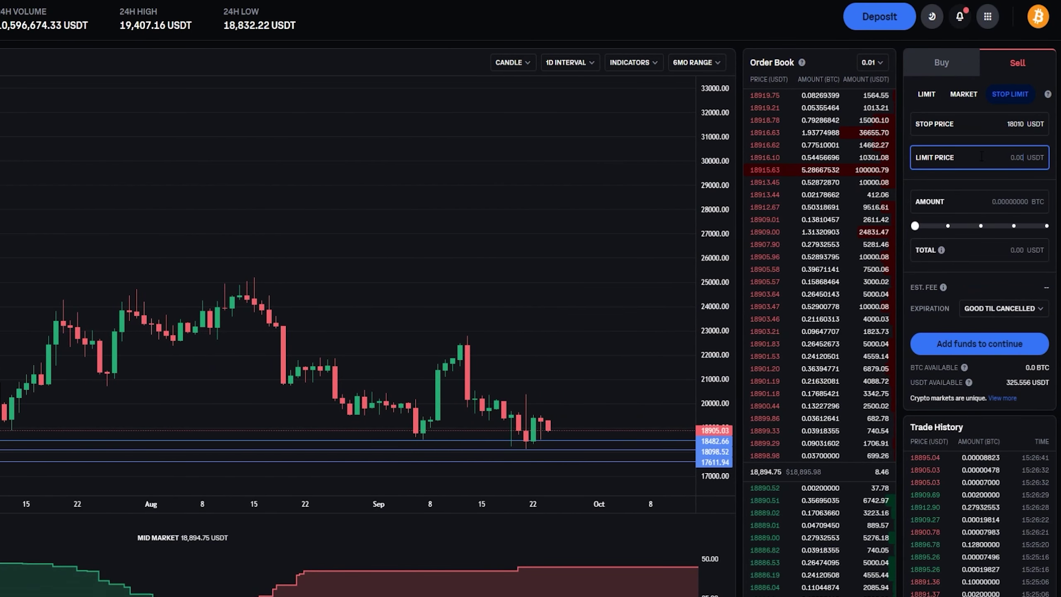
Step: Set the limit price to 17611 USDT and the sell amount to the full available balance, 0.00163202 BTC
type("17611")
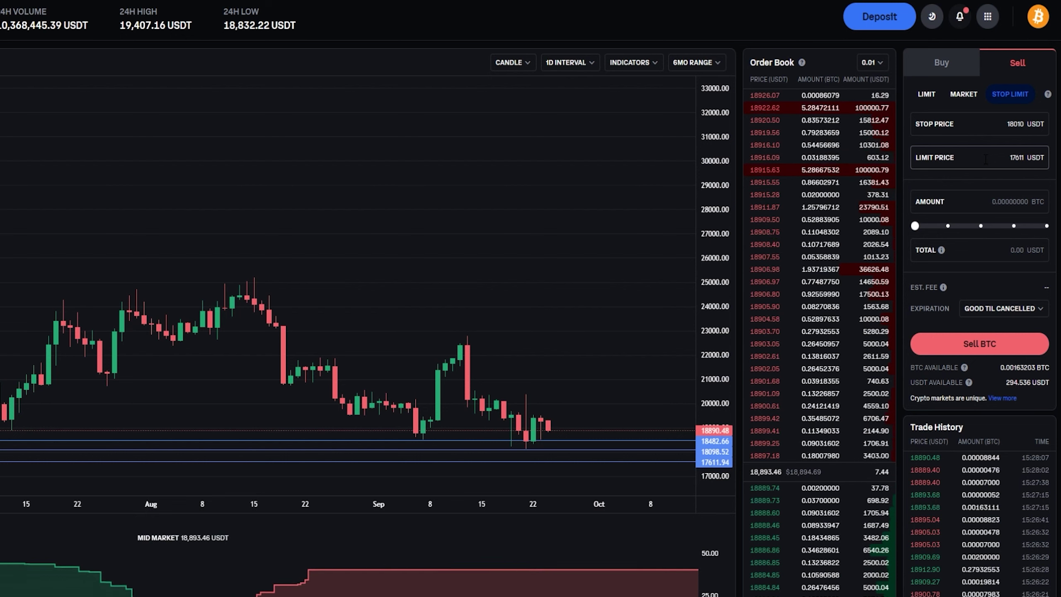
left_click(946, 207)
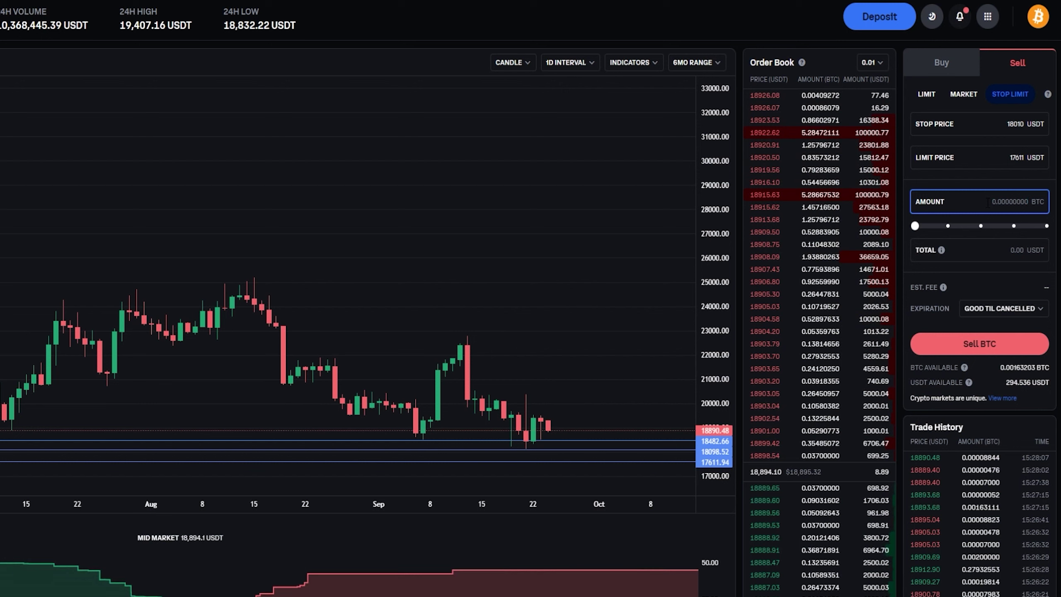
left_click_drag(915, 225, 1048, 225)
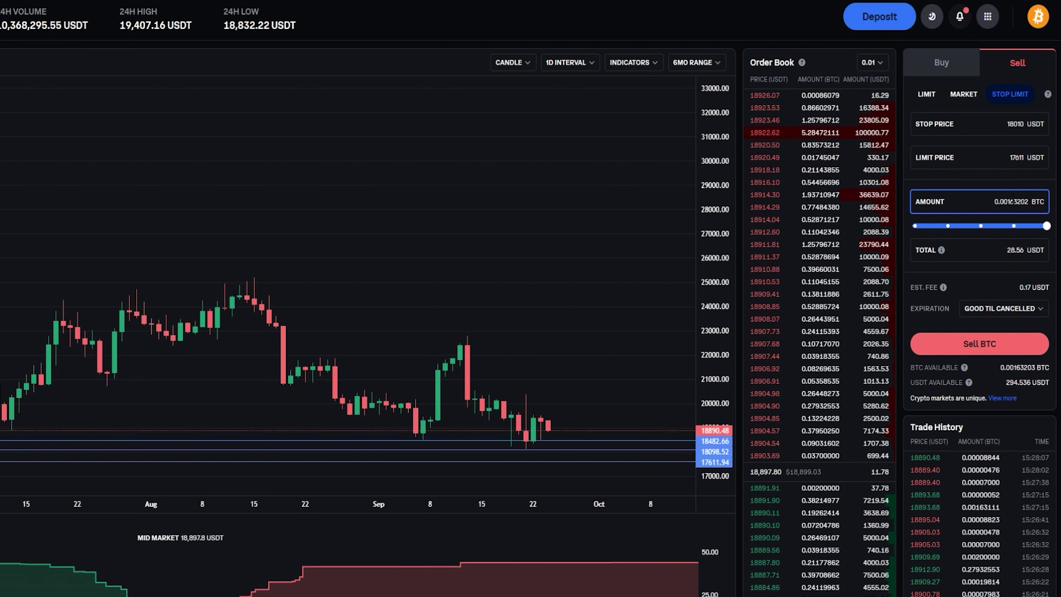
Step: Submit the sell order, highlight the title and conditions in the stop limit alert to review them, and place the order
left_click(969, 344)
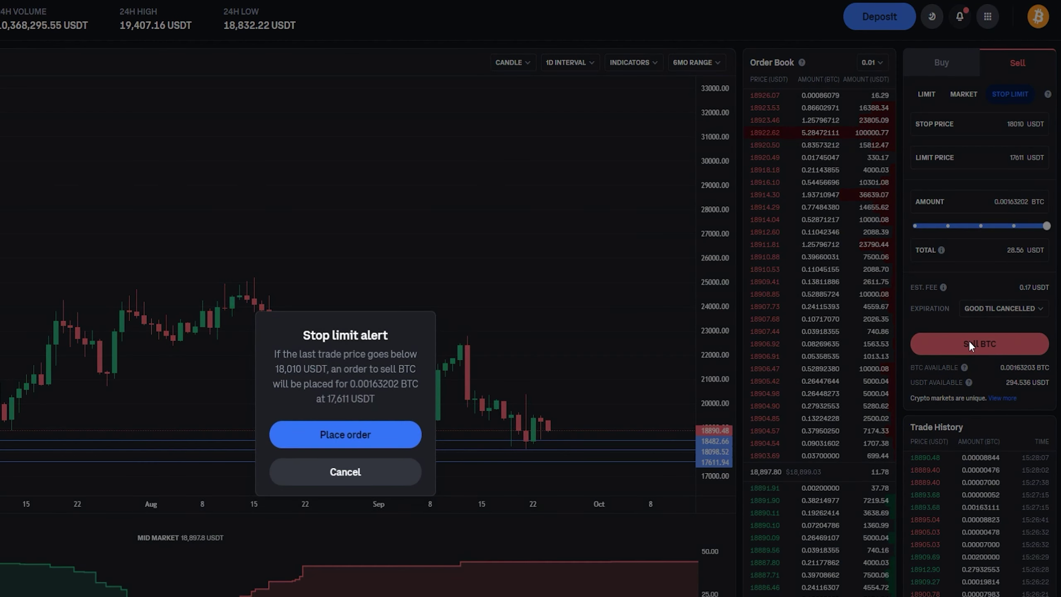
left_click_drag(303, 334, 389, 335)
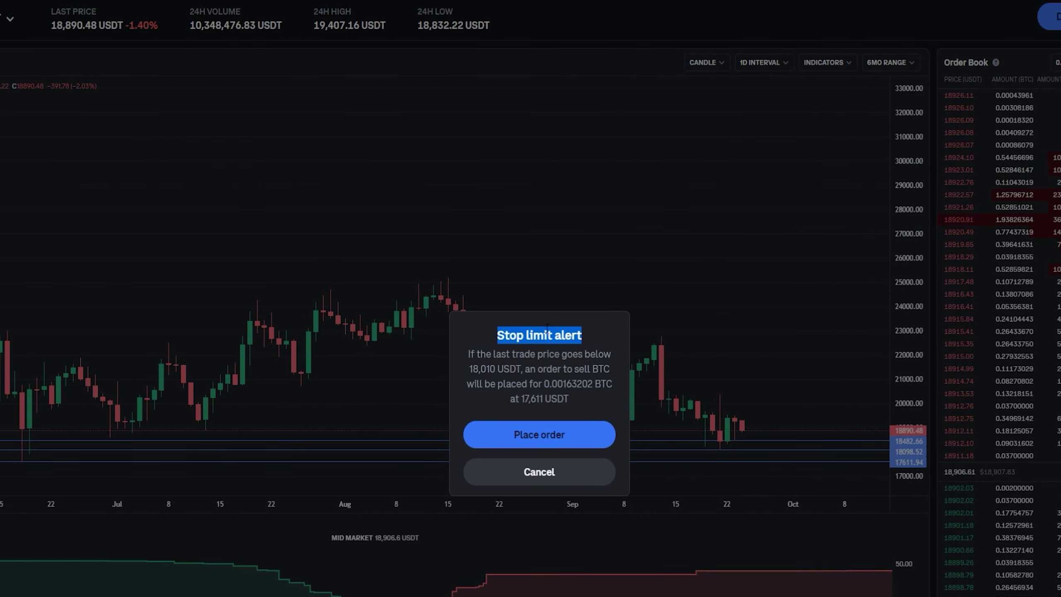
left_click_drag(467, 353, 543, 354)
left_click_drag(612, 354, 615, 393)
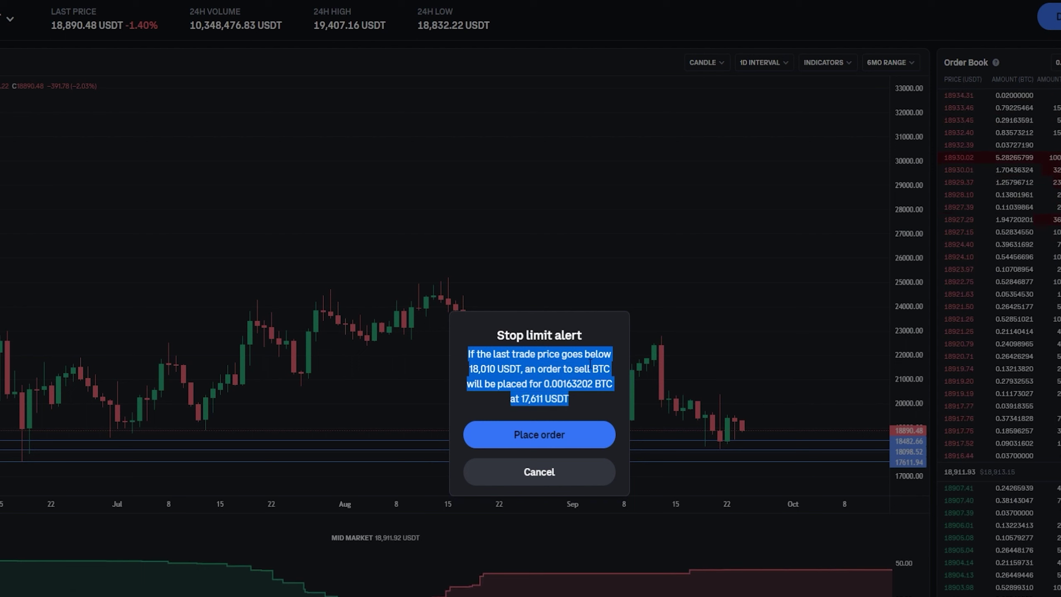
left_click(543, 434)
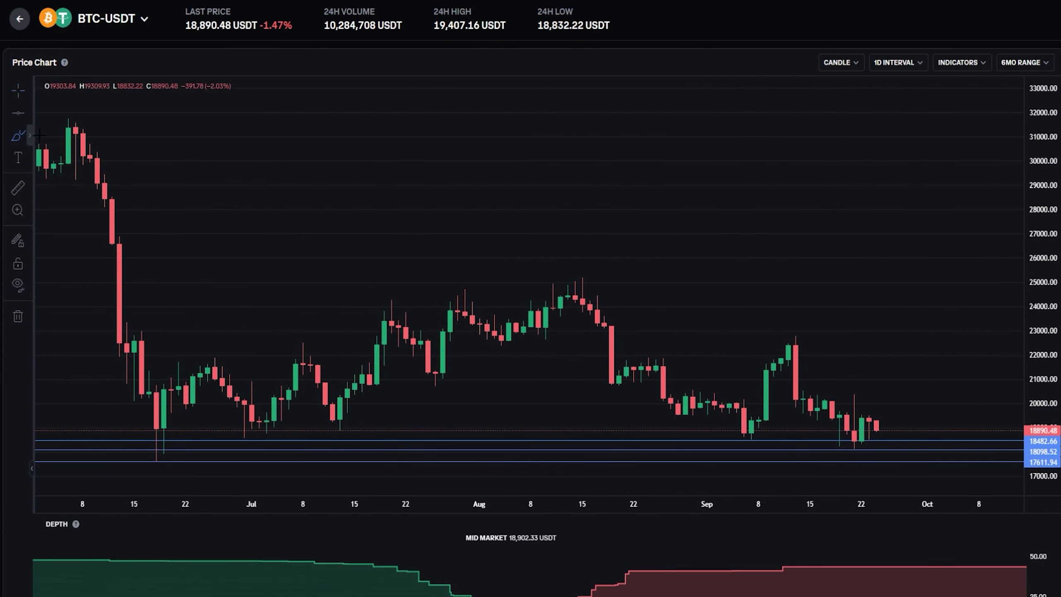
Step: Brush a drop from the latest candle through the 18098.52 line, circle the 17611.94 level beneath it, and delete the strokes
left_click_drag(879, 426, 884, 454)
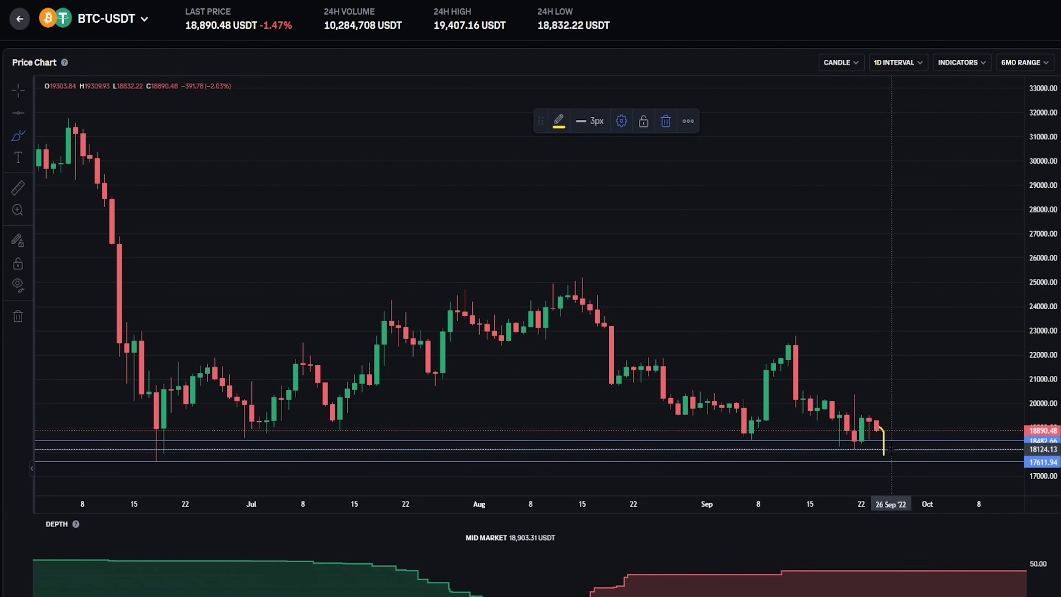
left_click(891, 449)
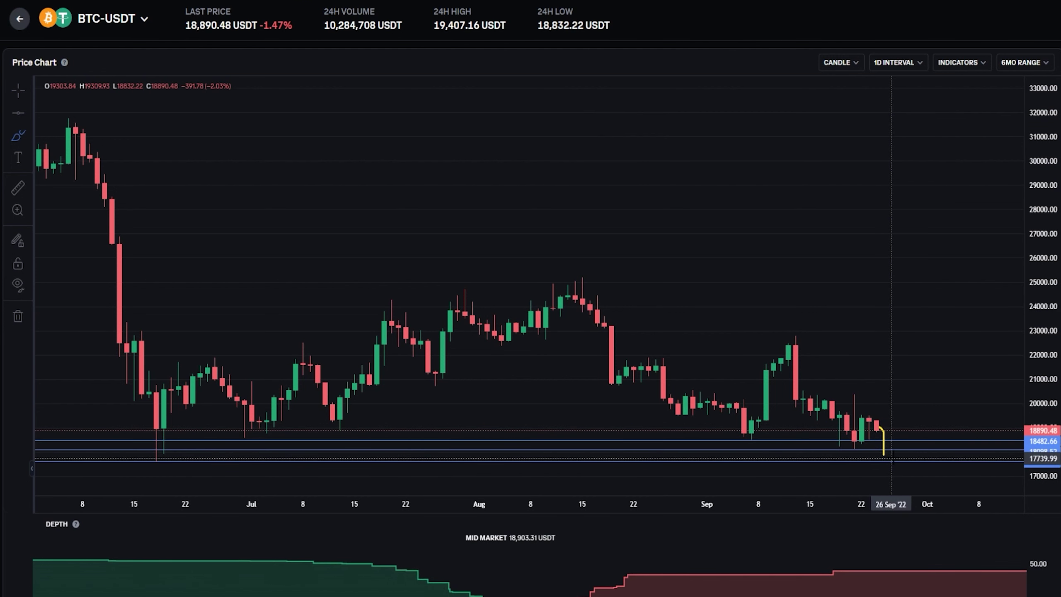
mouse_move(896, 455)
left_mouse_down()
mouse_move(862, 462)
mouse_move(895, 454)
left_mouse_up()
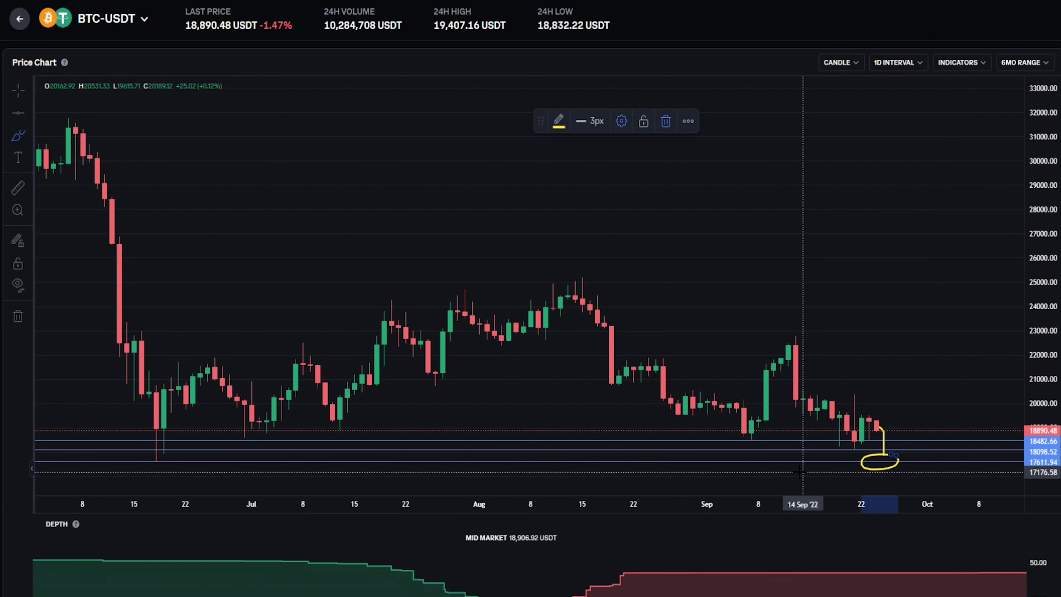
key("Delete")
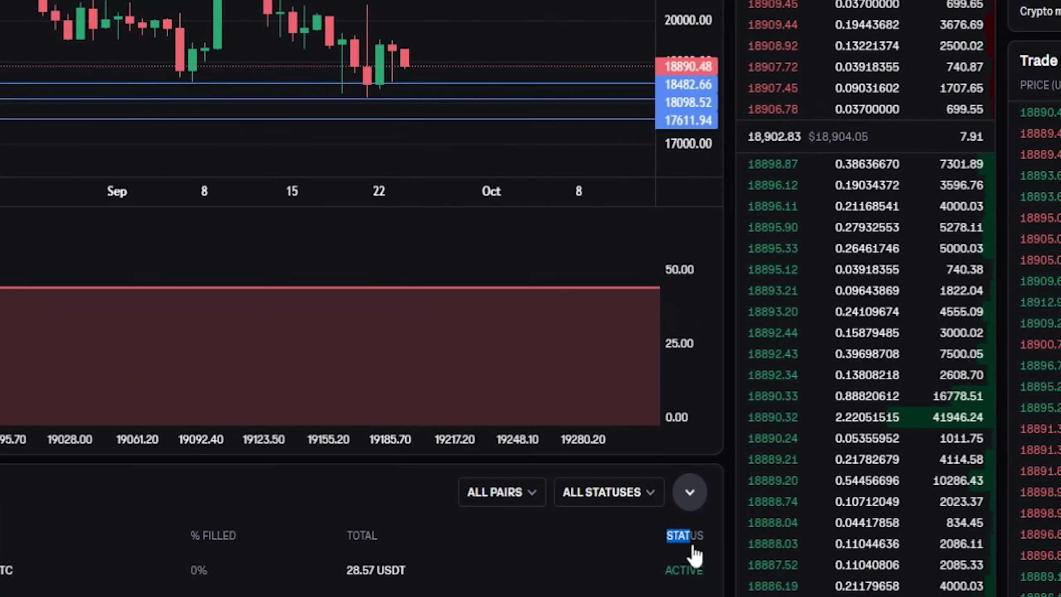
Step: Highlight the status of the active stop sell order, open its details, and cancel the order
left_click_drag(658, 581, 708, 579)
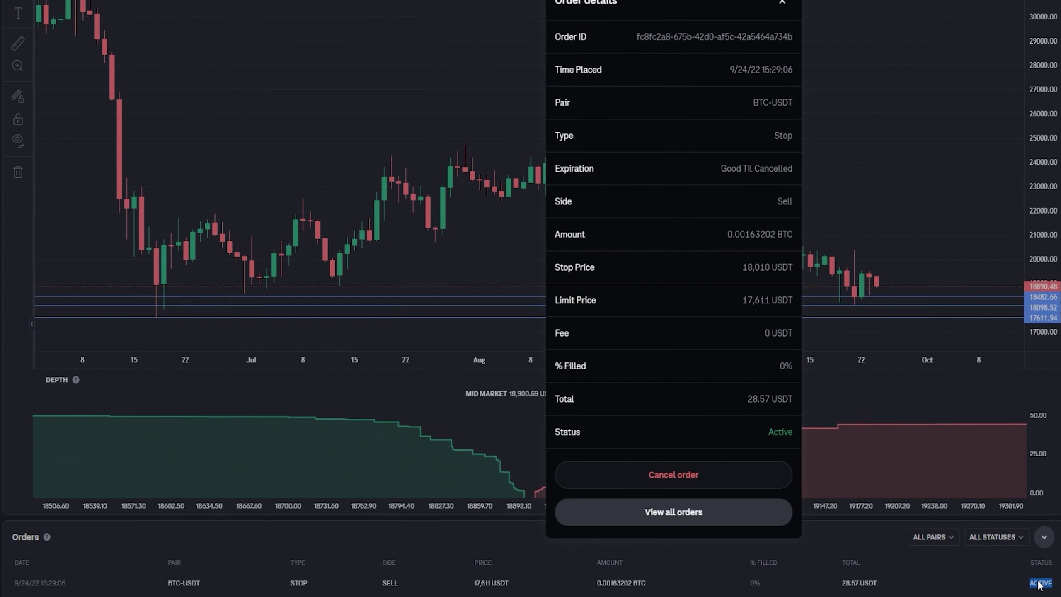
left_click(681, 477)
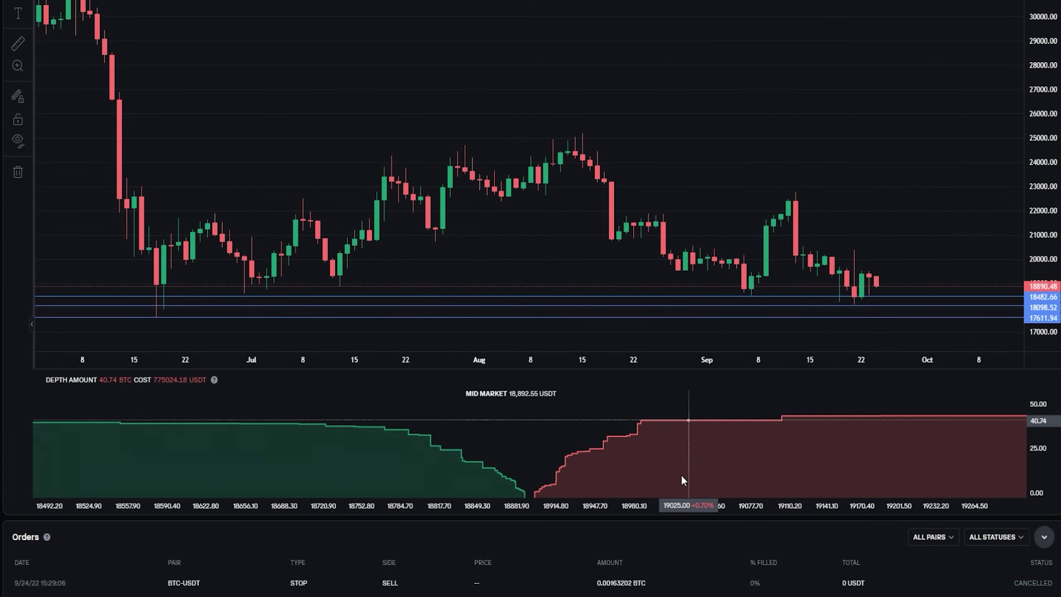